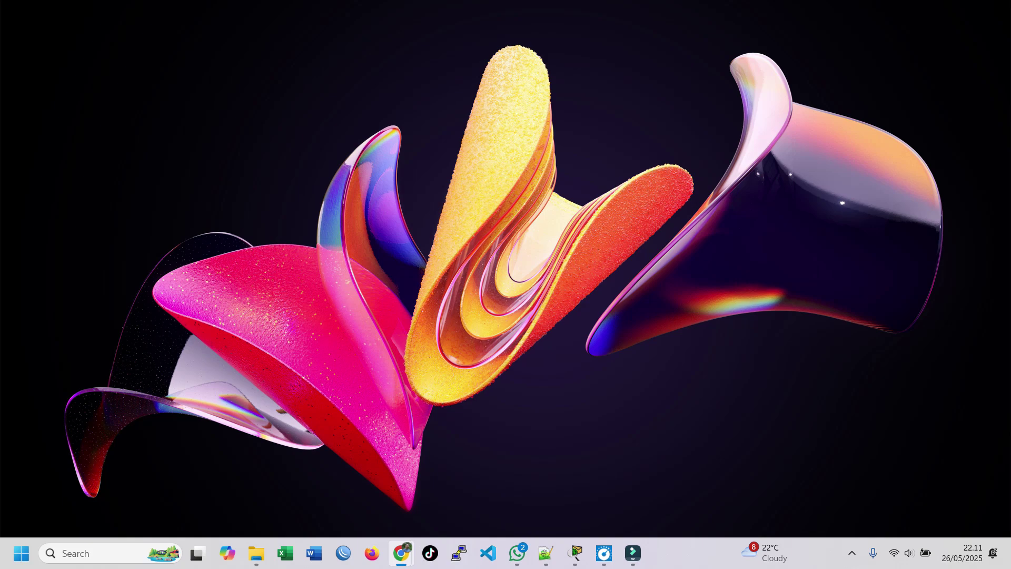
# Bring the Cisco Packet Tracer window with the routing and switching exam topology to the front.
pyautogui.moveTo(575, 553)
pyautogui.click(521, 480)
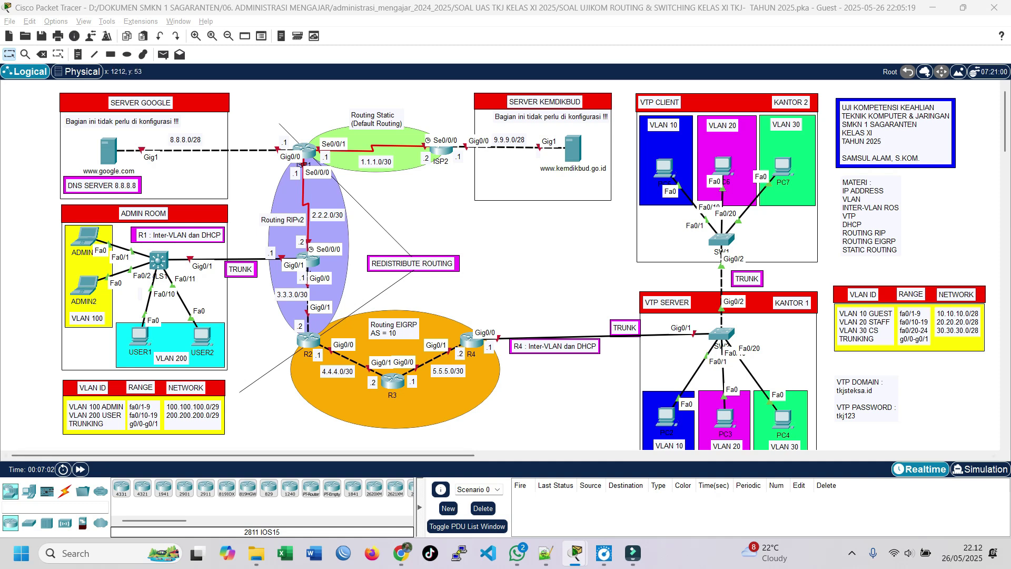
pyautogui.moveTo(576, 553)
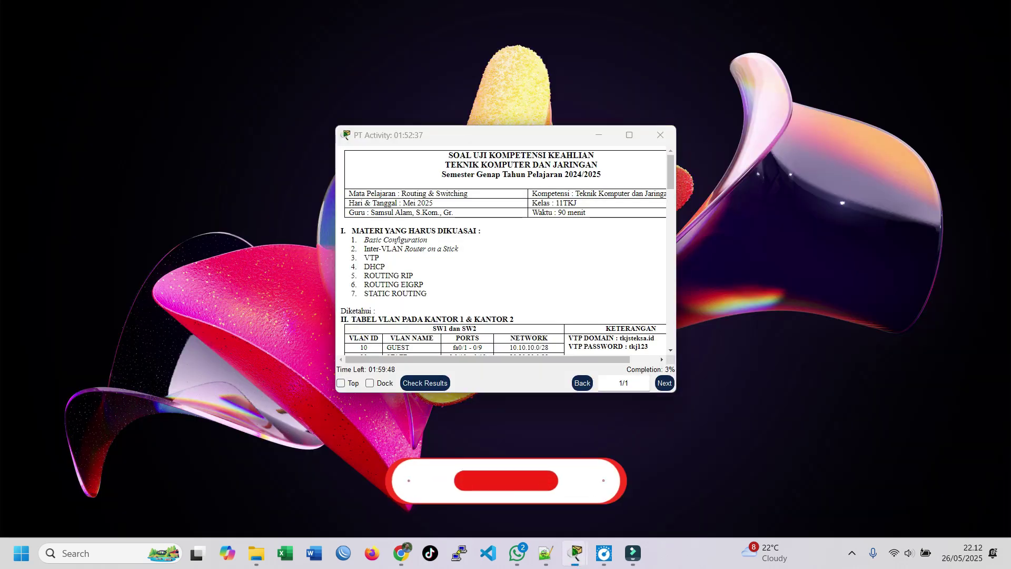
pyautogui.click(632, 485)
pyautogui.moveTo(401, 135); pyautogui.dragTo(118, 90)
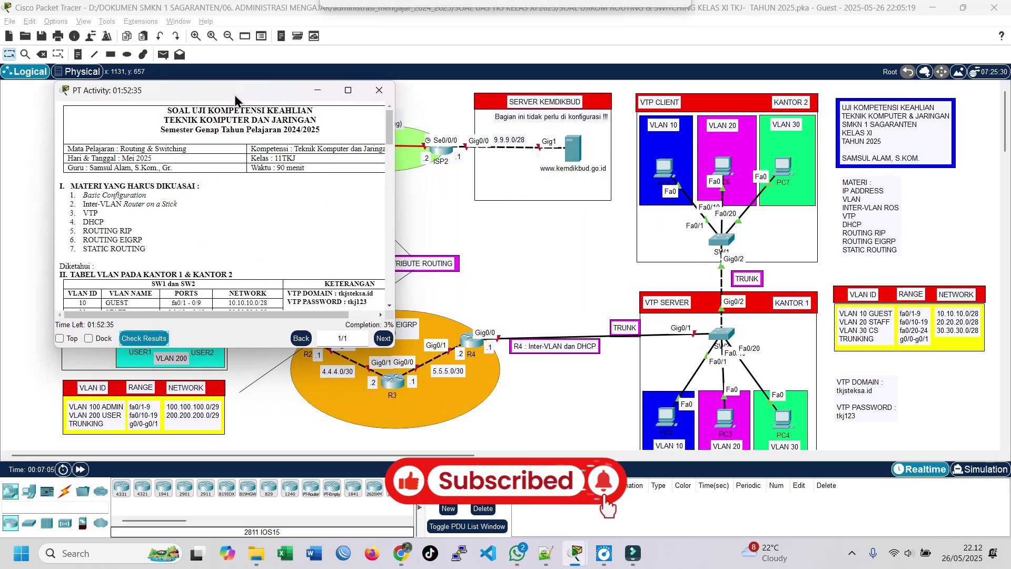
pyautogui.moveTo(394, 347); pyautogui.dragTo(499, 417)
pyautogui.moveTo(350, 95); pyautogui.dragTo(325, 56)
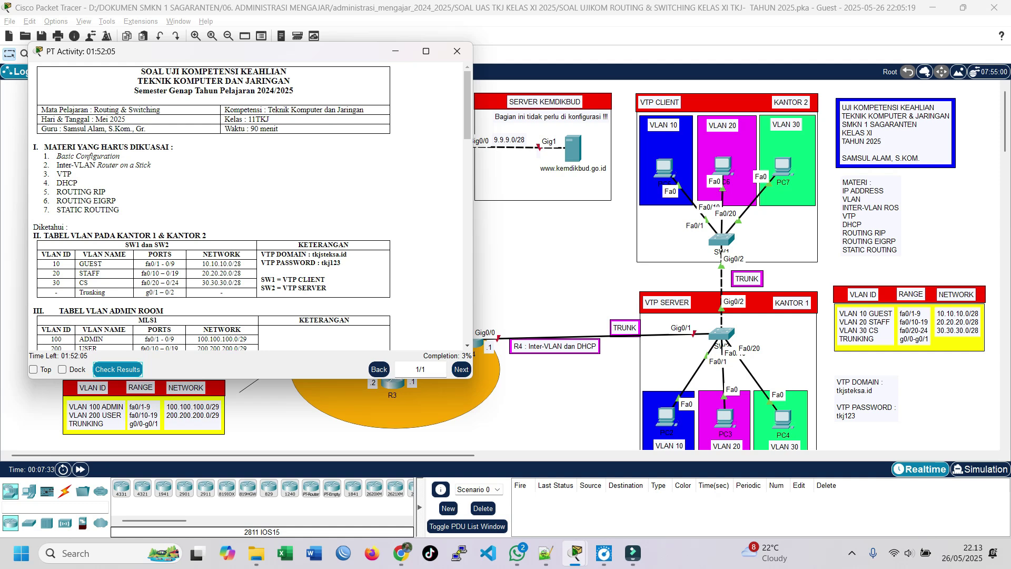
pyautogui.scroll(-1, 251, 205)
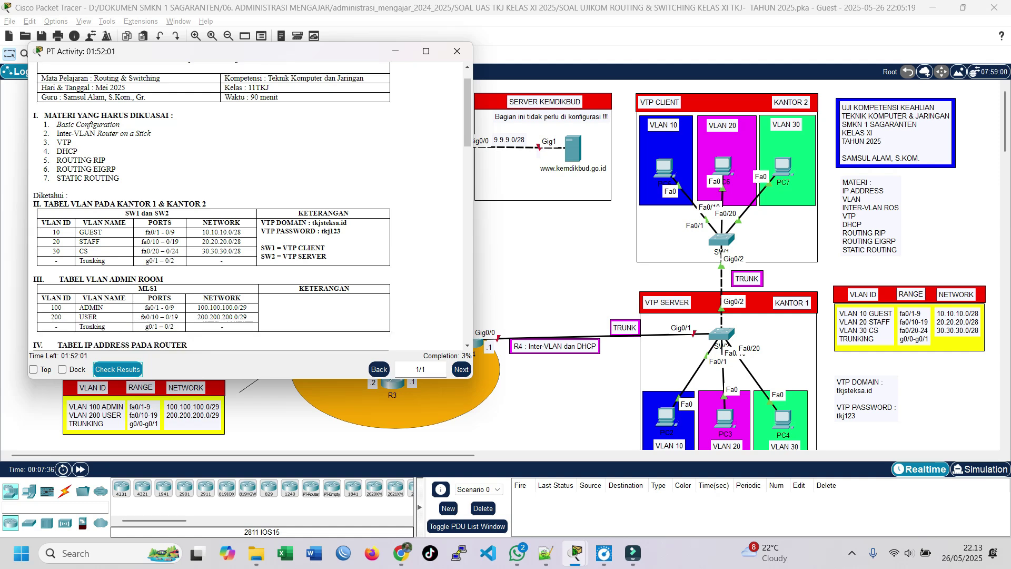
pyautogui.moveTo(34, 116); pyautogui.dragTo(174, 116)
pyautogui.click(89, 116)
pyautogui.click(173, 115)
pyautogui.scroll(1, 252, 206)
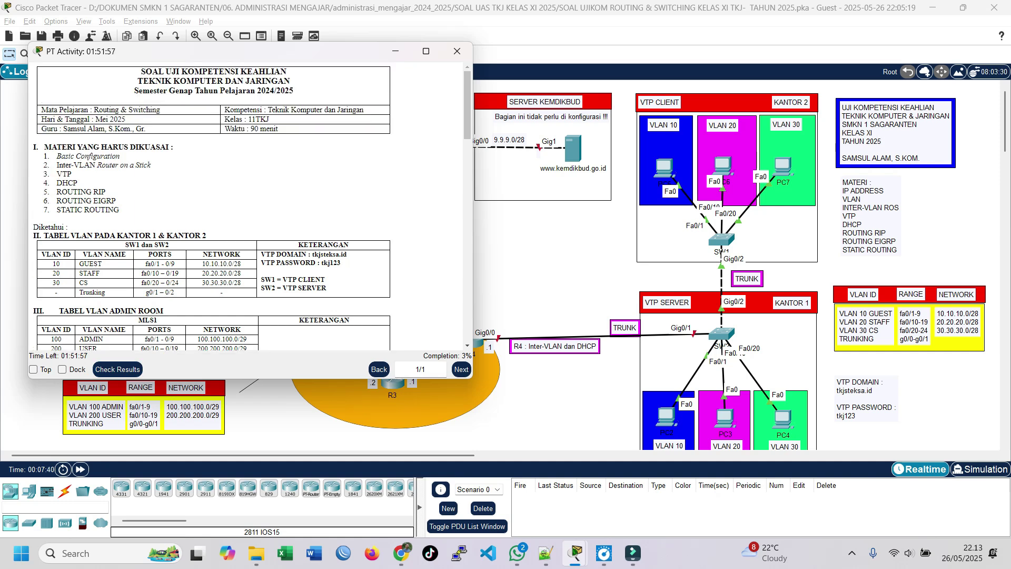
pyautogui.moveTo(141, 71); pyautogui.dragTo(270, 129)
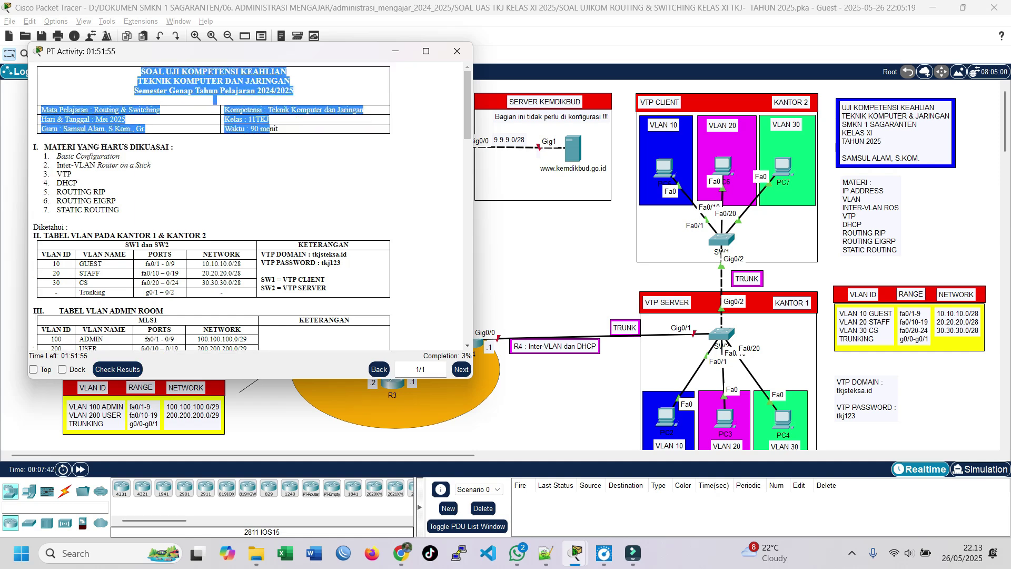
pyautogui.click(270, 129)
pyautogui.scroll(-2, 270, 158)
pyautogui.scroll(-1, 248, 205)
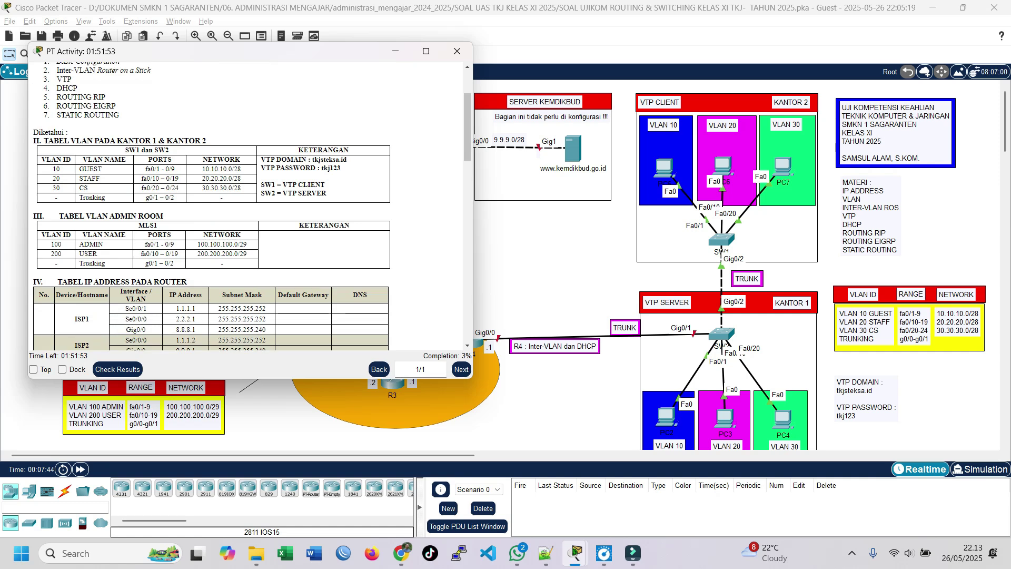
pyautogui.moveTo(34, 141); pyautogui.dragTo(207, 140)
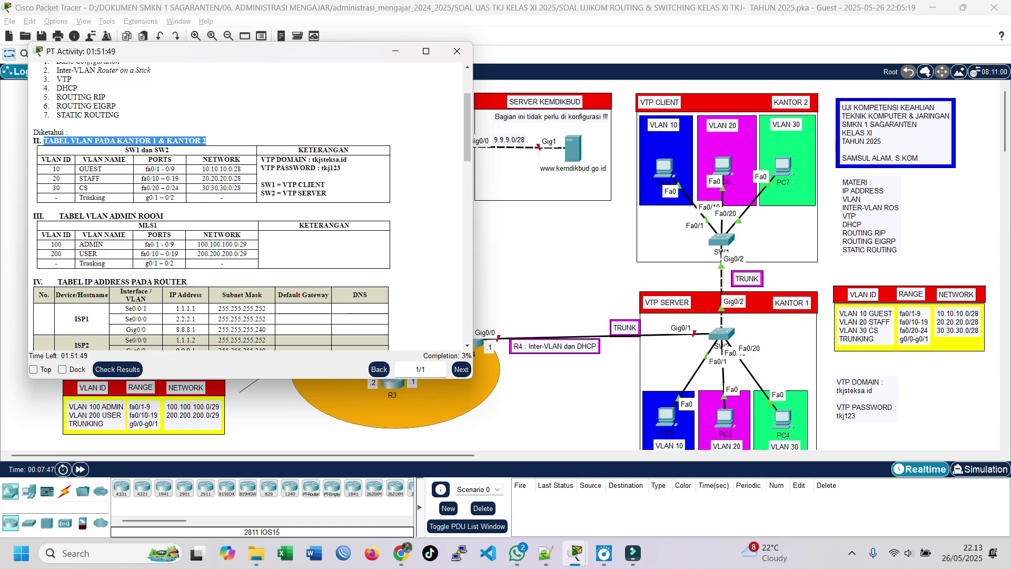
pyautogui.click(206, 140)
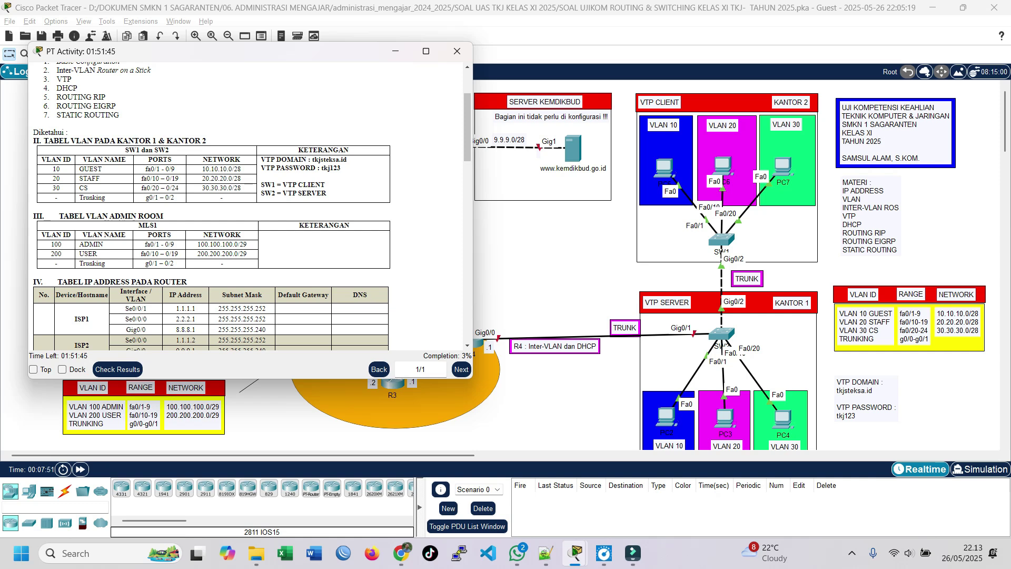
pyautogui.scroll(-7, 252, 206)
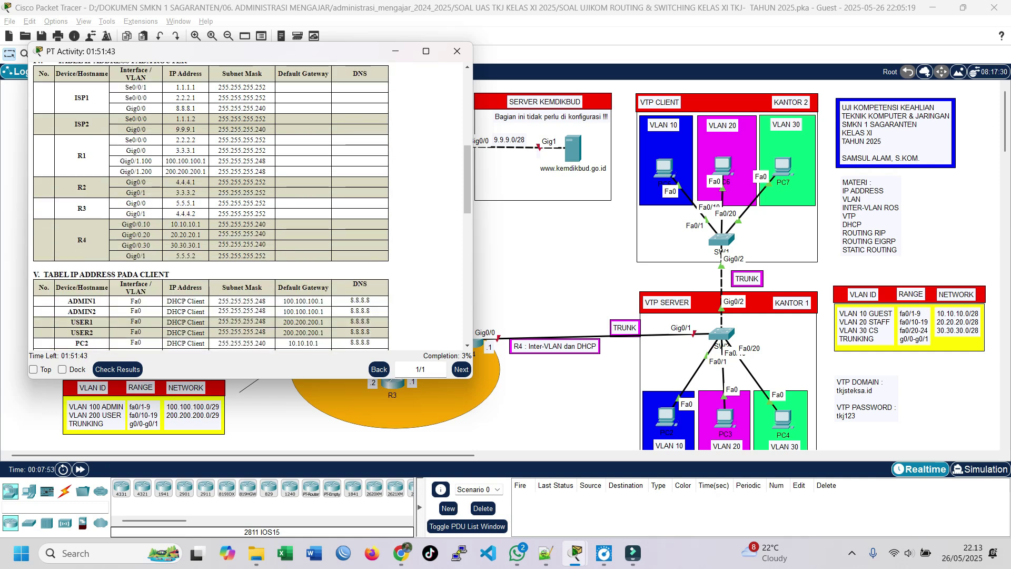
pyautogui.scroll(-5, 251, 206)
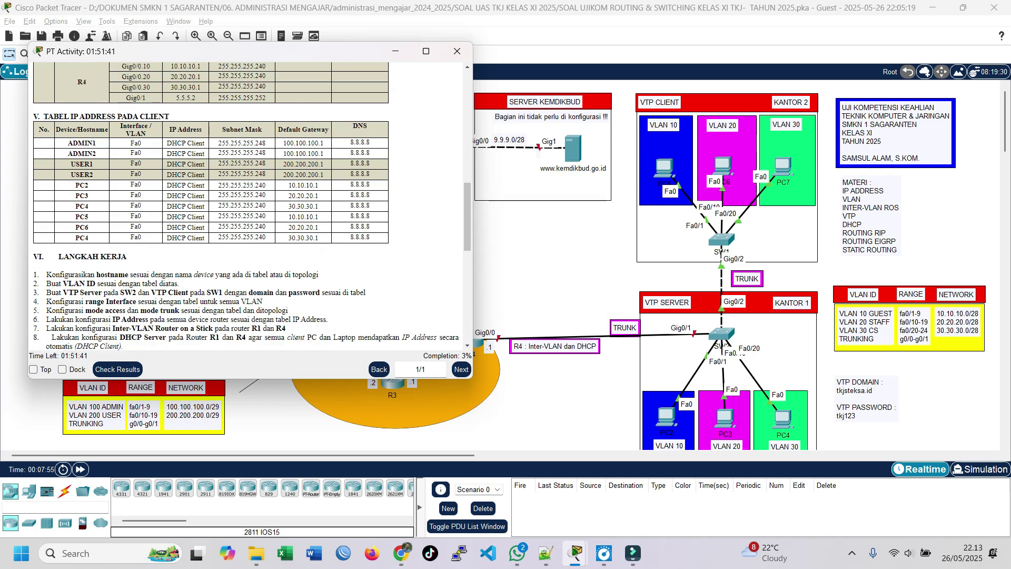
pyautogui.scroll(2, 252, 206)
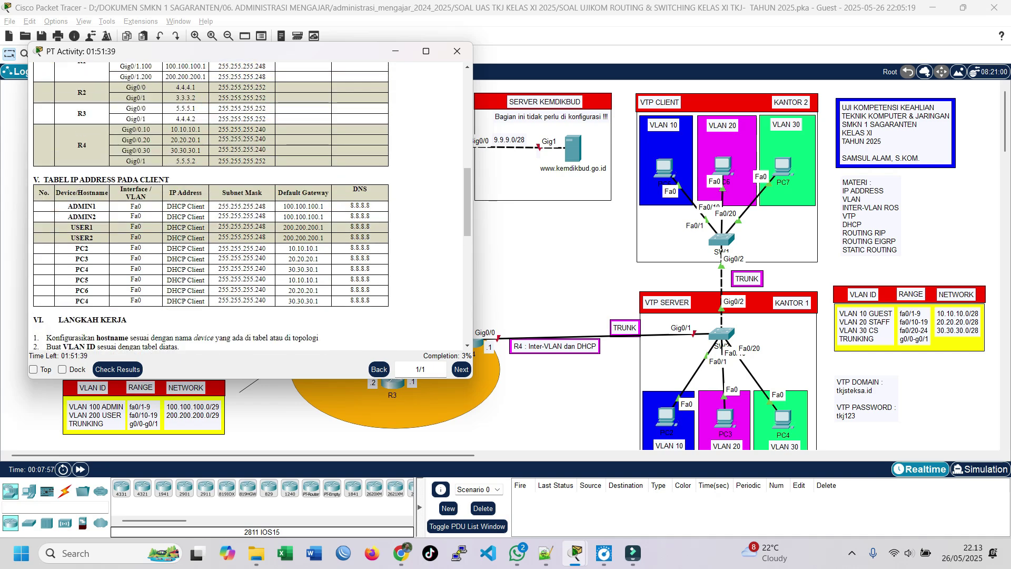
pyautogui.scroll(-4, 252, 206)
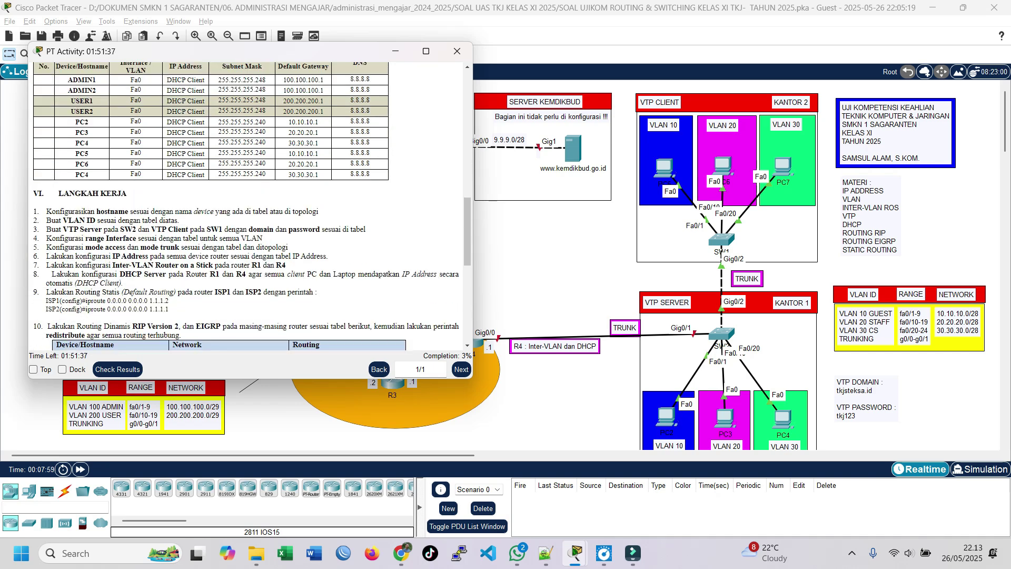
pyautogui.scroll(-2, 251, 206)
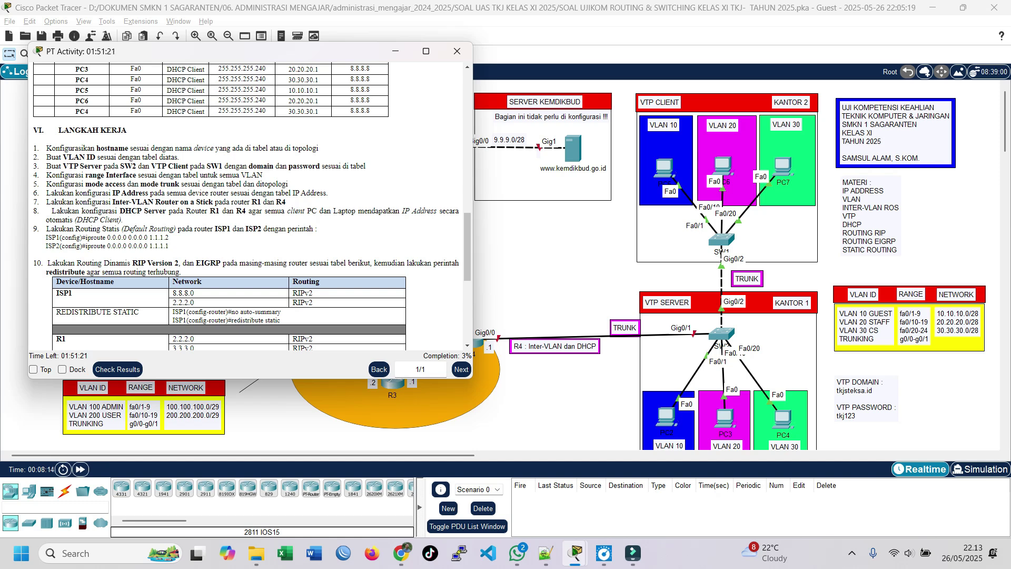
pyautogui.scroll(-1, 247, 205)
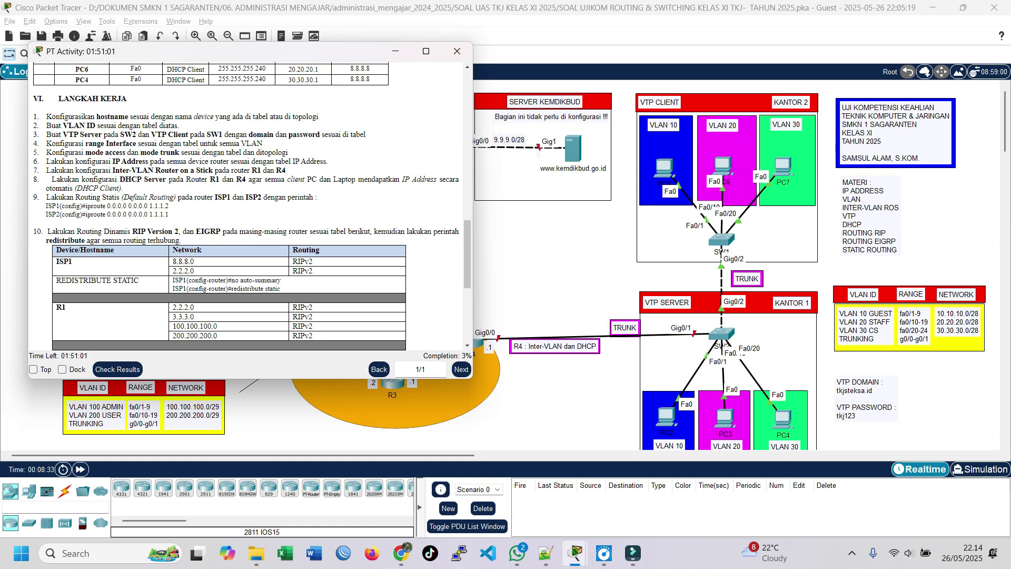
pyautogui.click(563, 227)
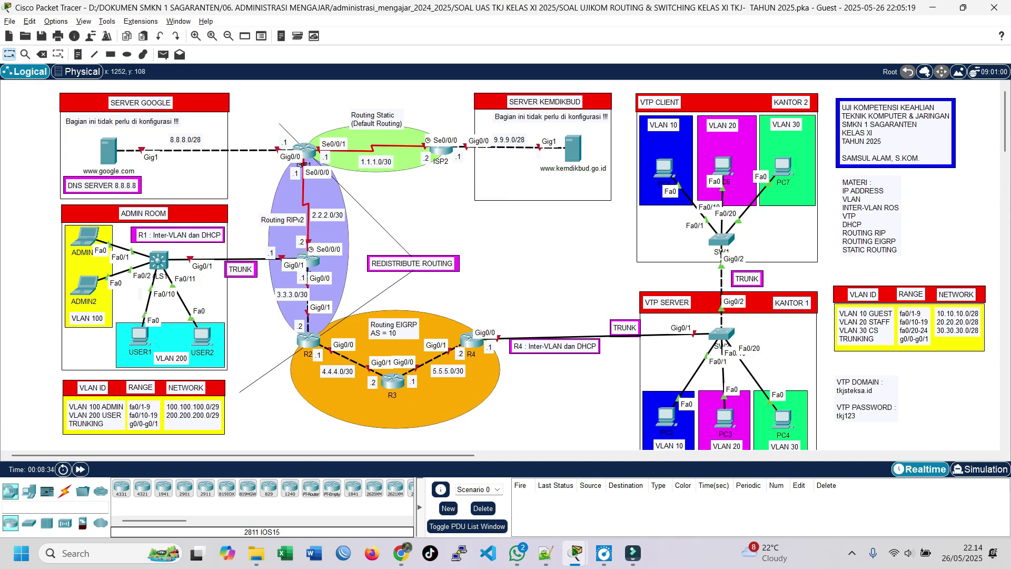
# Marquee-select and clear the Kantor, router and ADMIN ROOM areas, then recall the activity instructions.
pyautogui.moveTo(623, 81); pyautogui.dragTo(949, 444)
pyautogui.click(569, 247)
pyautogui.moveTo(254, 83); pyautogui.dragTo(473, 430)
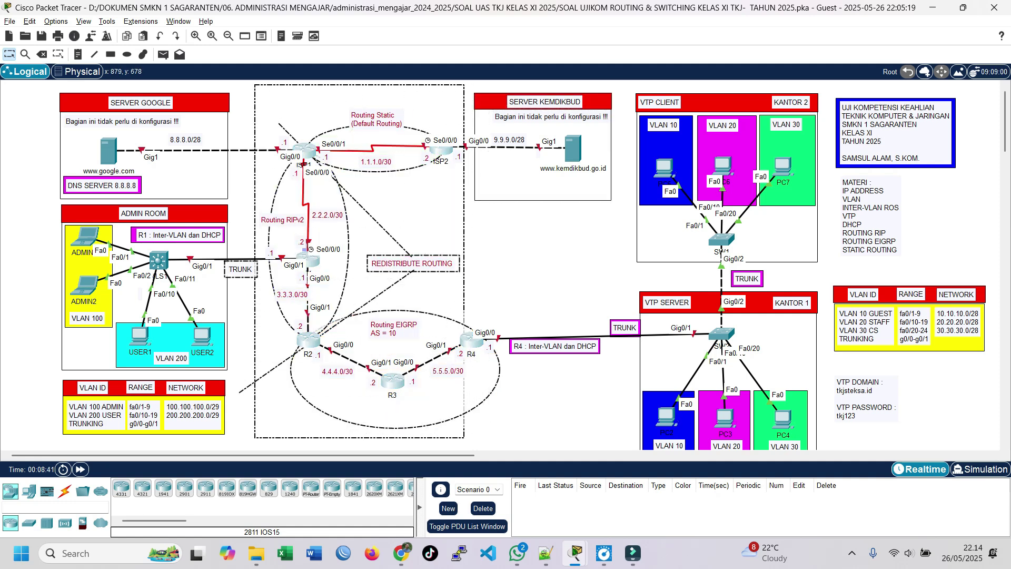
pyautogui.moveTo(18, 197); pyautogui.dragTo(228, 440)
pyautogui.click(228, 441)
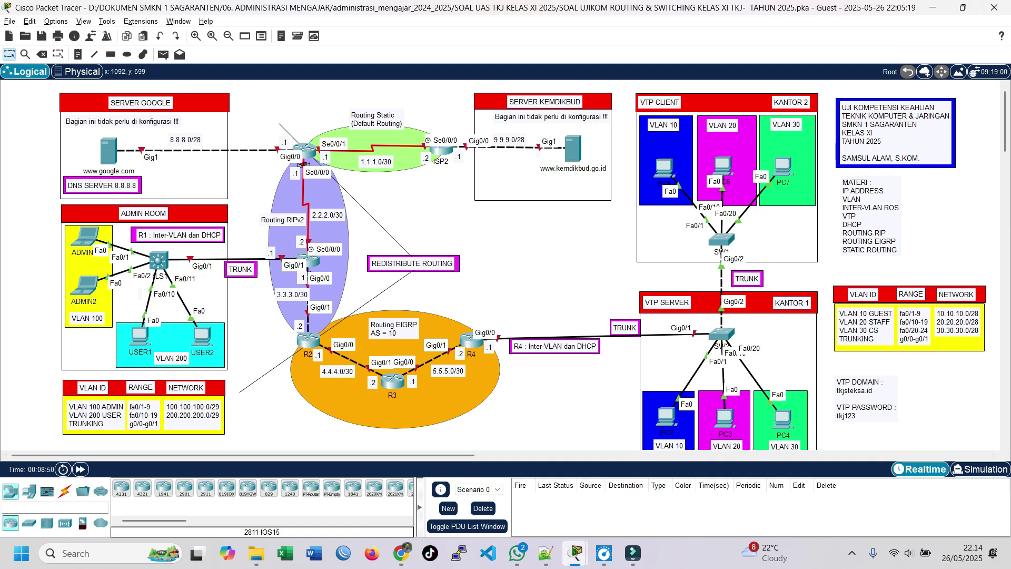
pyautogui.click(575, 553)
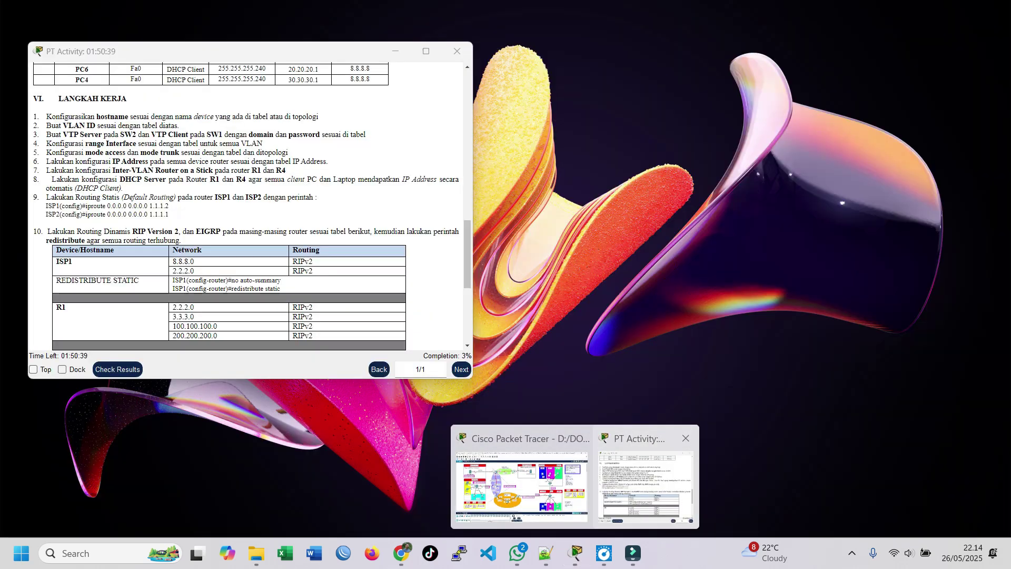
# Shift the activity instructions window slightly and save the exam network file.
pyautogui.click(646, 501)
pyautogui.moveTo(354, 55); pyautogui.dragTo(337, 81)
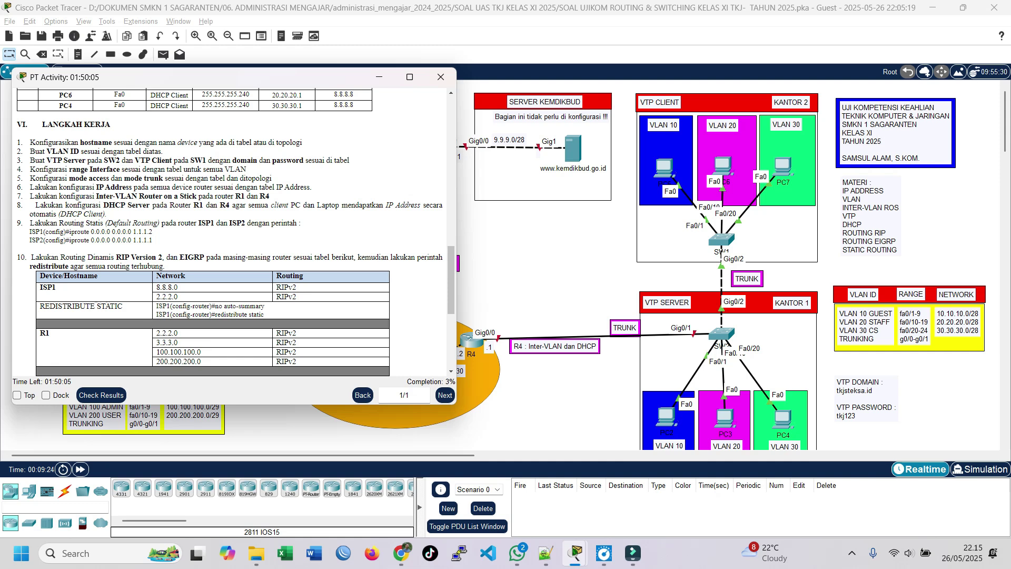
pyautogui.click(42, 36)
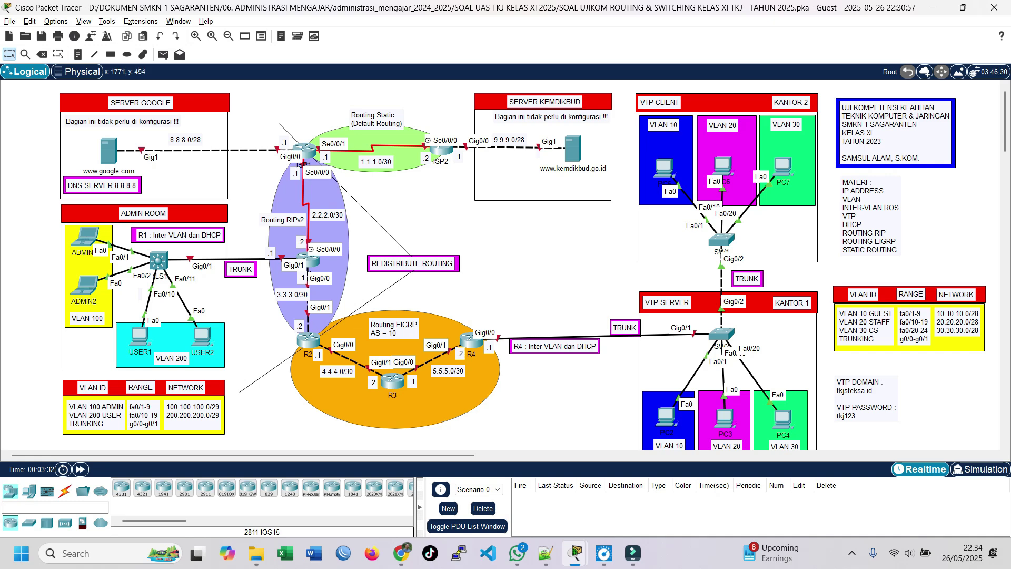
# Scroll the activity instructions up to the VLAN tables, move them aside, and open SW2's console.
pyautogui.moveTo(576, 553)
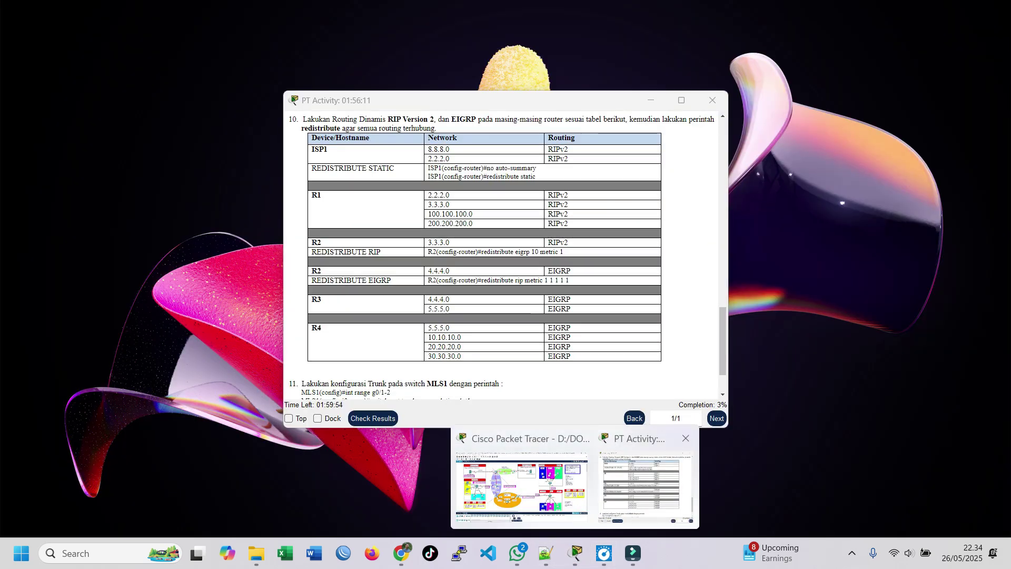
pyautogui.click(655, 464)
pyautogui.scroll(3, 503, 255)
pyautogui.scroll(-3, 503, 255)
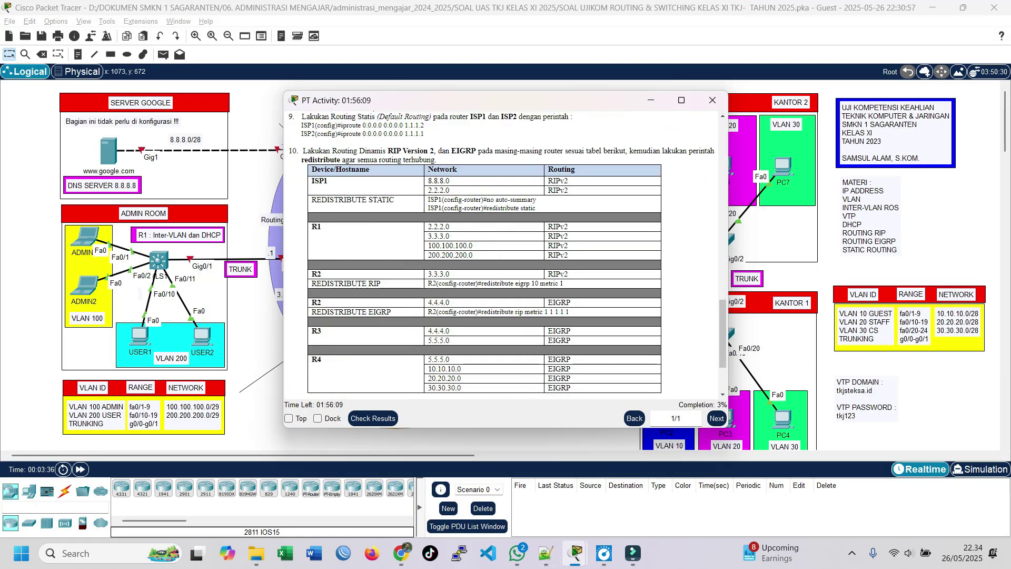
pyautogui.scroll(1, 503, 256)
pyautogui.scroll(15, 503, 256)
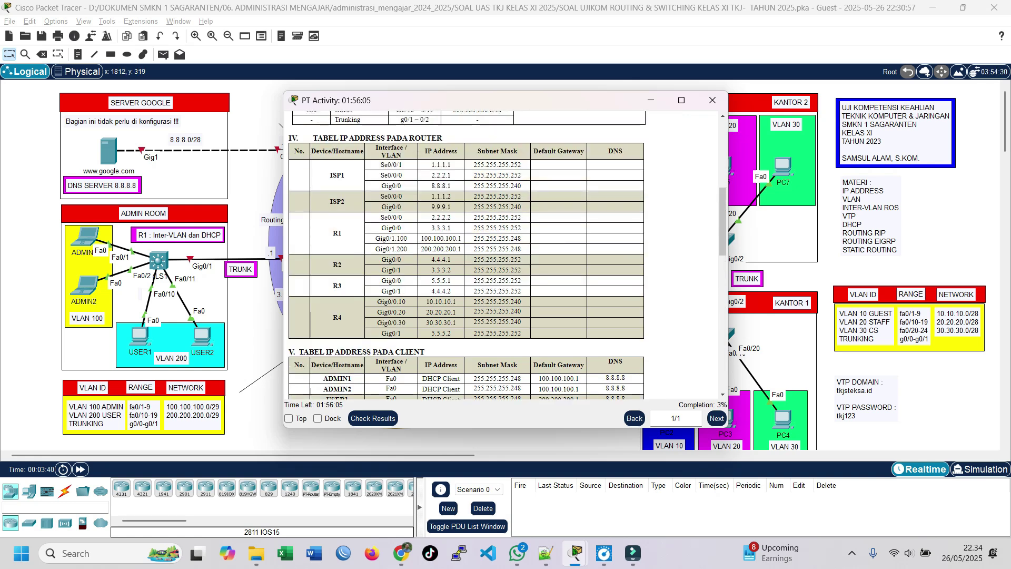
pyautogui.scroll(6, 503, 255)
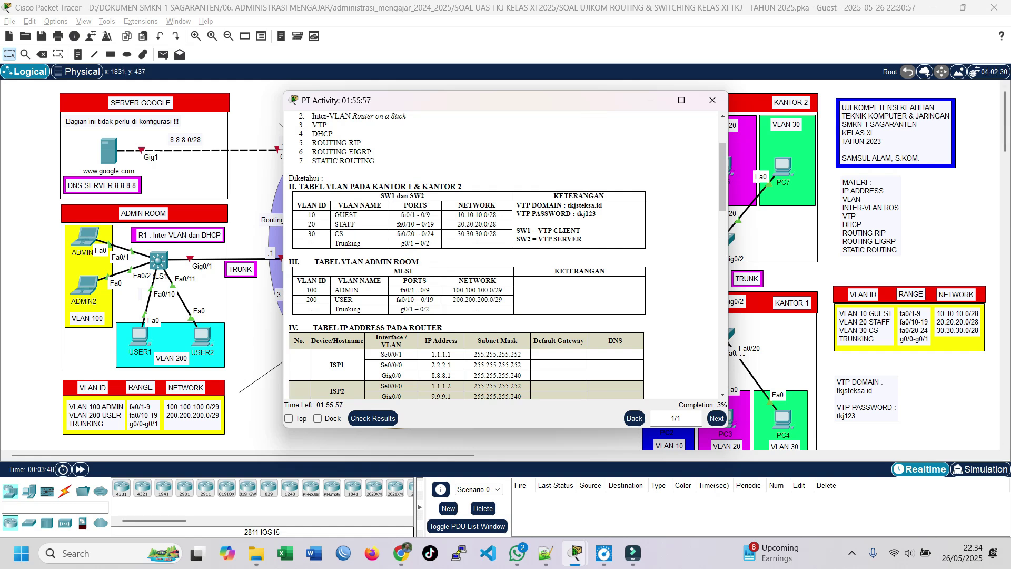
pyautogui.scroll(3, 469, 253)
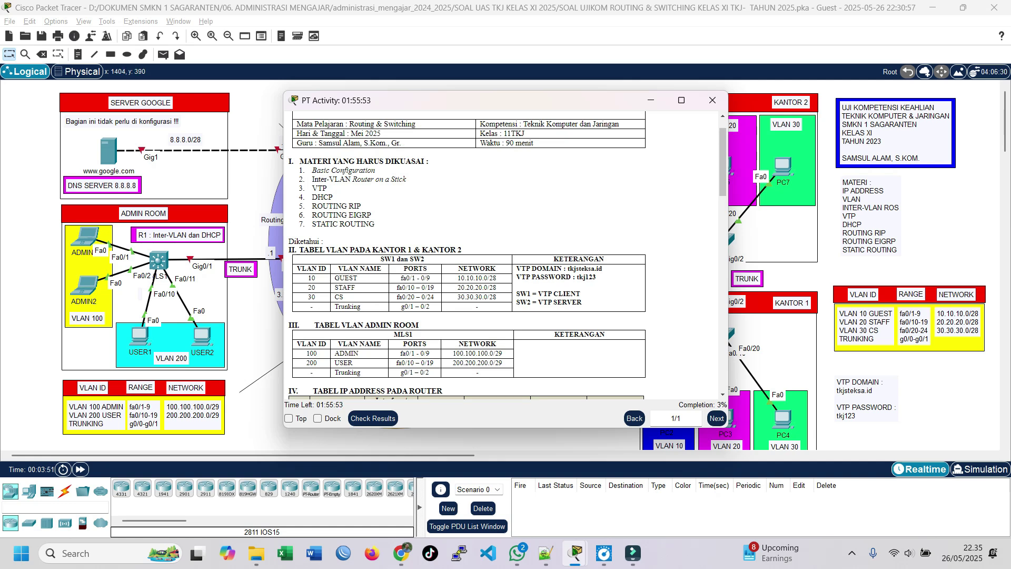
pyautogui.moveTo(474, 101); pyautogui.dragTo(337, 122)
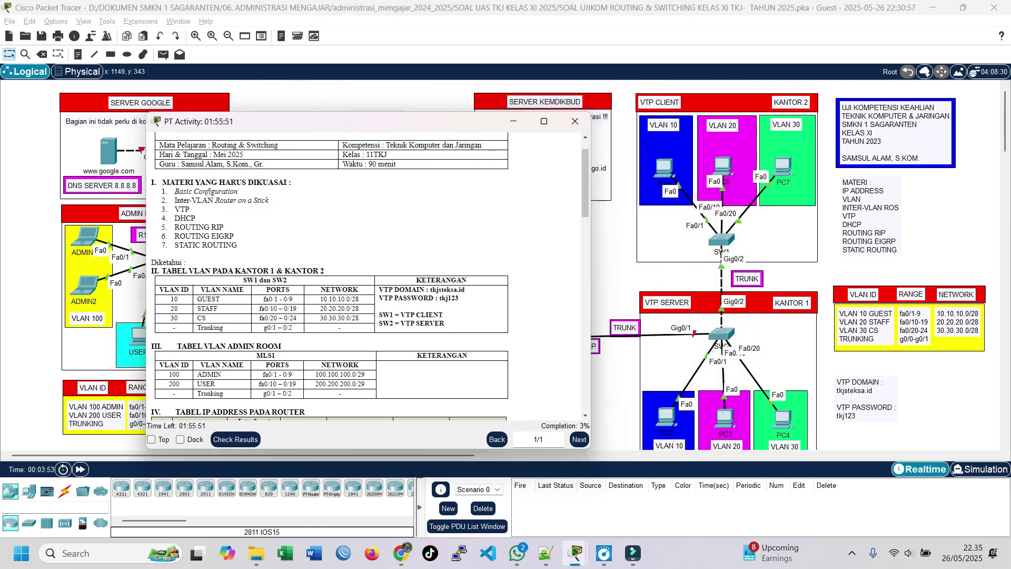
pyautogui.click(722, 334)
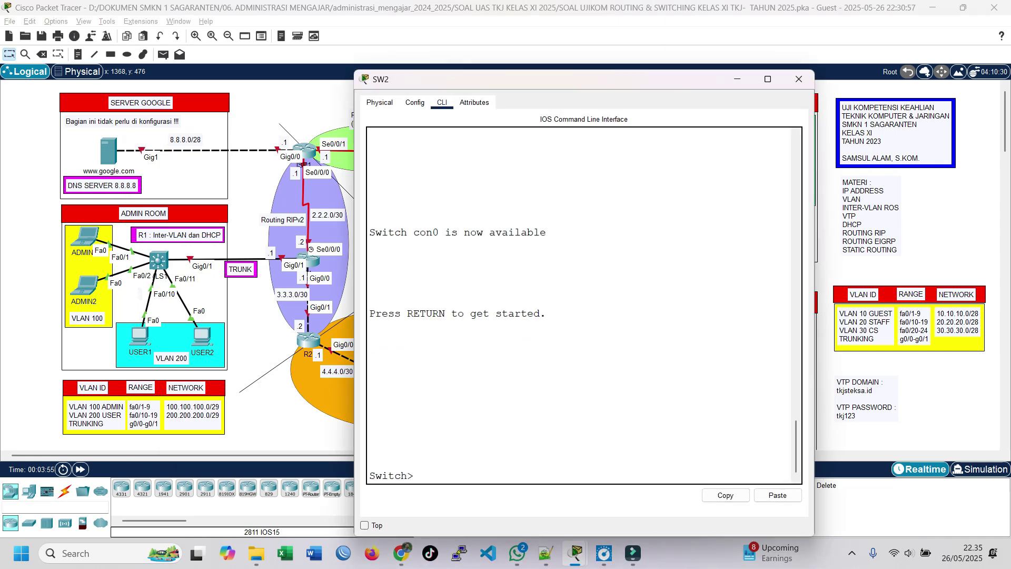
# Enter global configuration mode and set the switch hostname to SW2.
pyautogui.moveTo(573, 79); pyautogui.dragTo(326, 37)
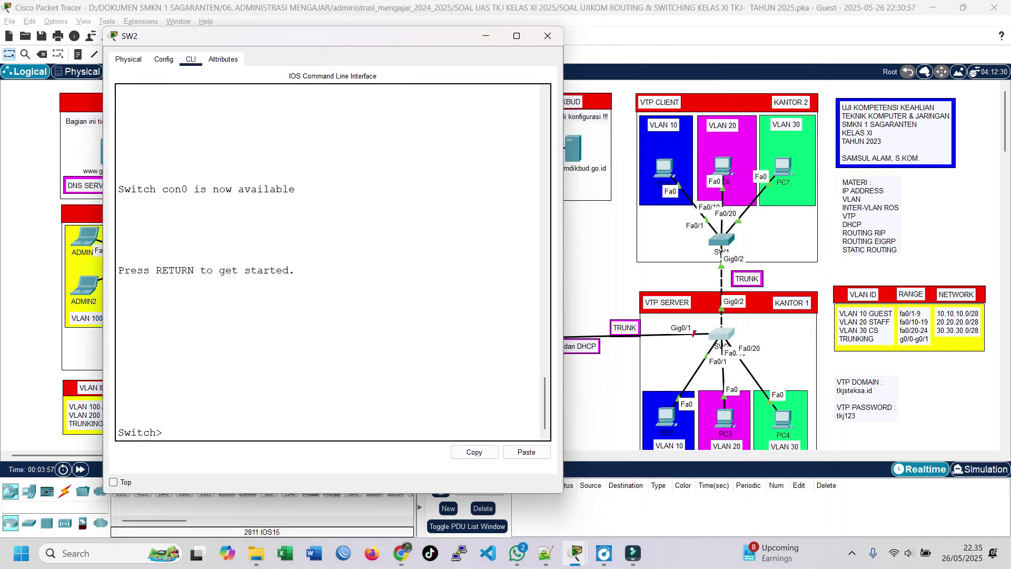
pyautogui.write('en')
pyautogui.press('Return')
pyautogui.write('conf')
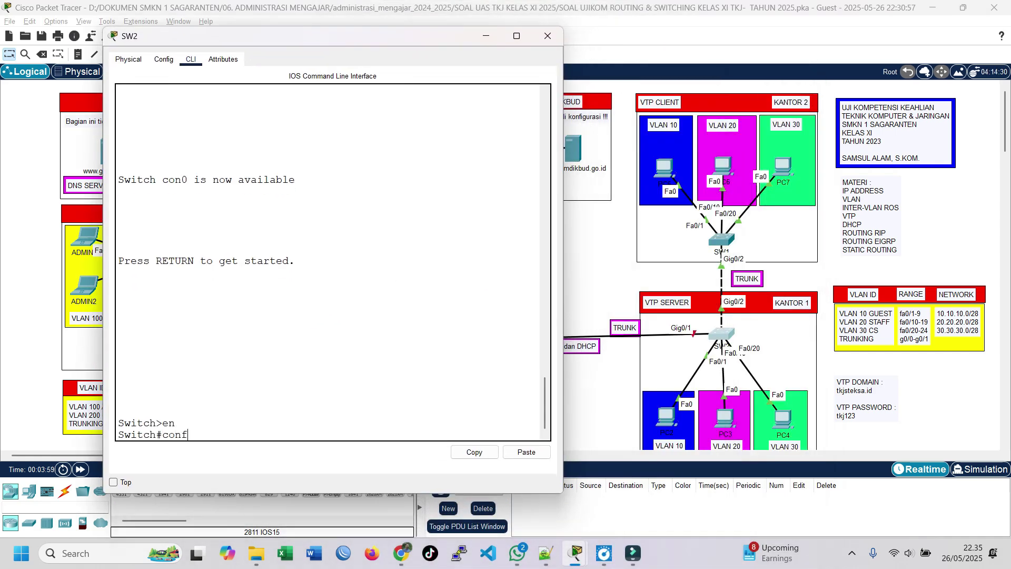
pyautogui.write(' t')
pyautogui.press('Return')
pyautogui.write('host')
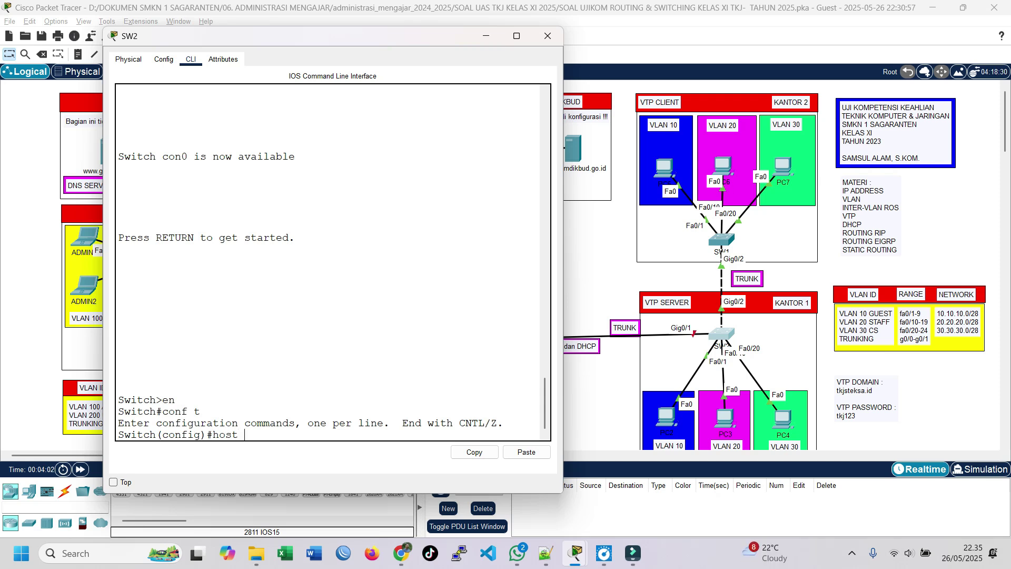
pyautogui.write(' SW2')
pyautogui.press('Return')
pyautogui.press('Return')
pyautogui.press('Return')
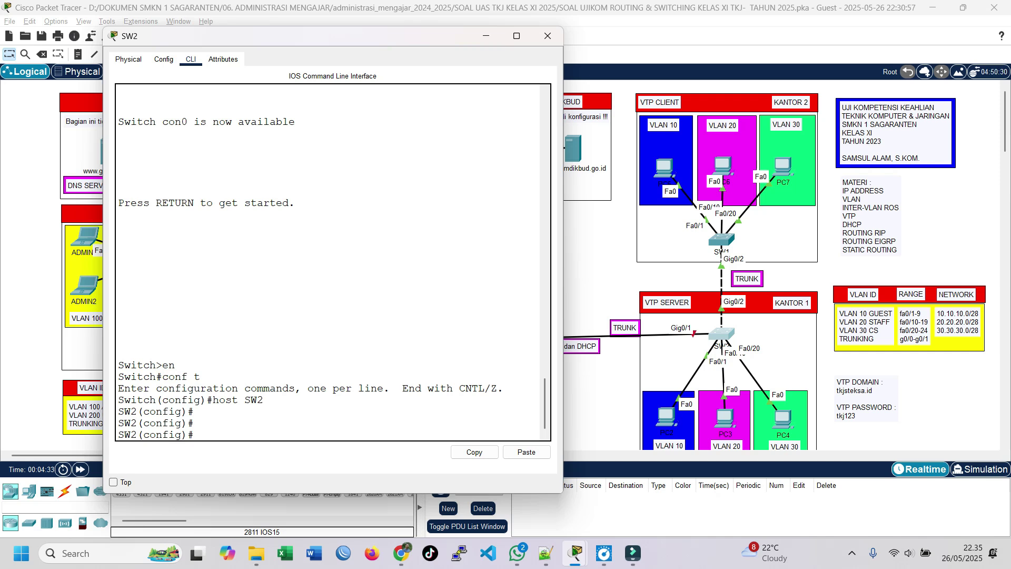
# Create VLAN 10 GUEST, VLAN 20 STAFF and VLAN 30 CS, then exit VLAN configuration.
pyautogui.write('lan 10')
pyautogui.press('Return')
pyautogui.write('name ')
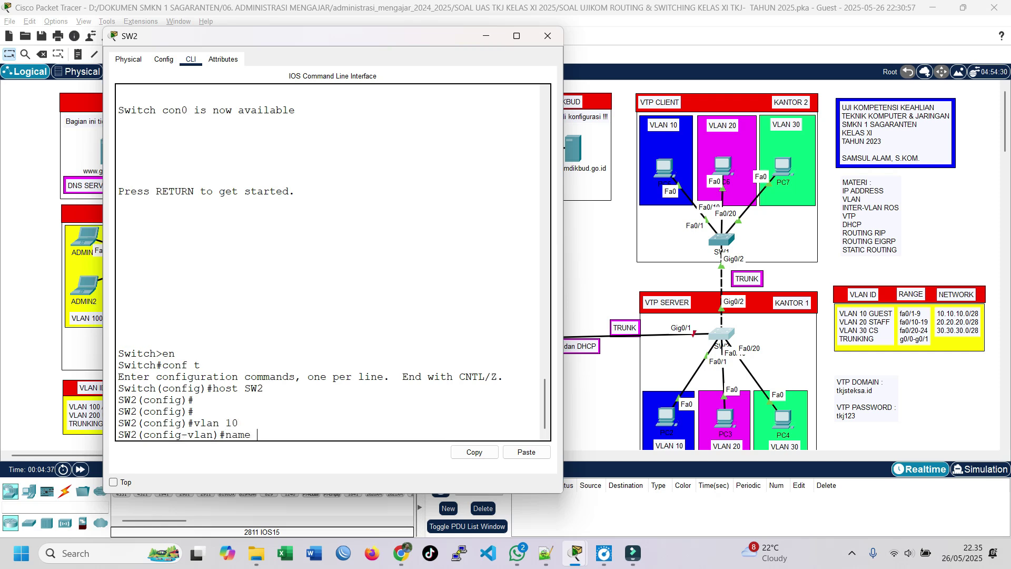
pyautogui.write('GUEST')
pyautogui.press('Return')
pyautogui.write('vlan)#vlan')
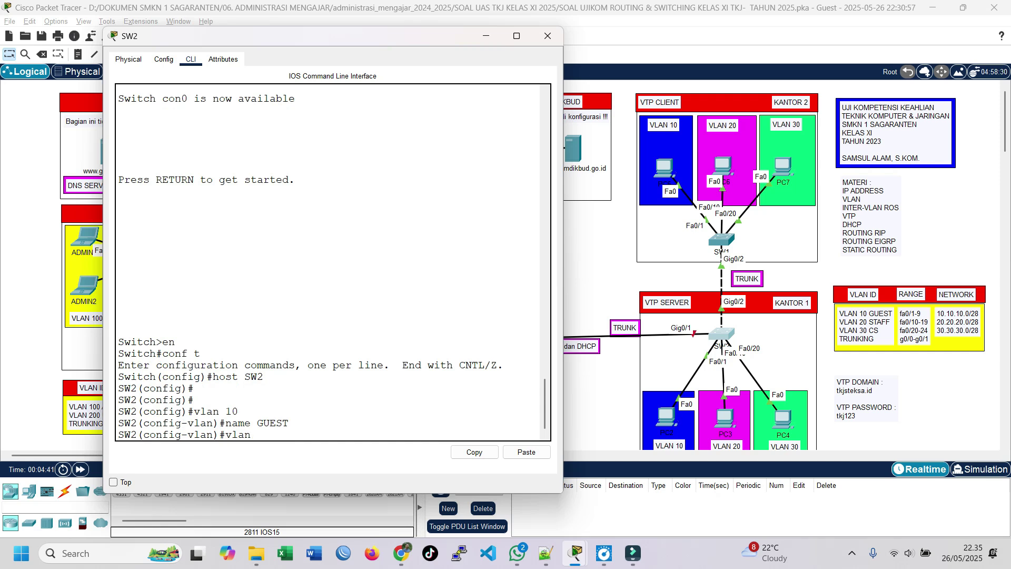
pyautogui.write(' 20')
pyautogui.press('Return')
pyautogui.write('name')
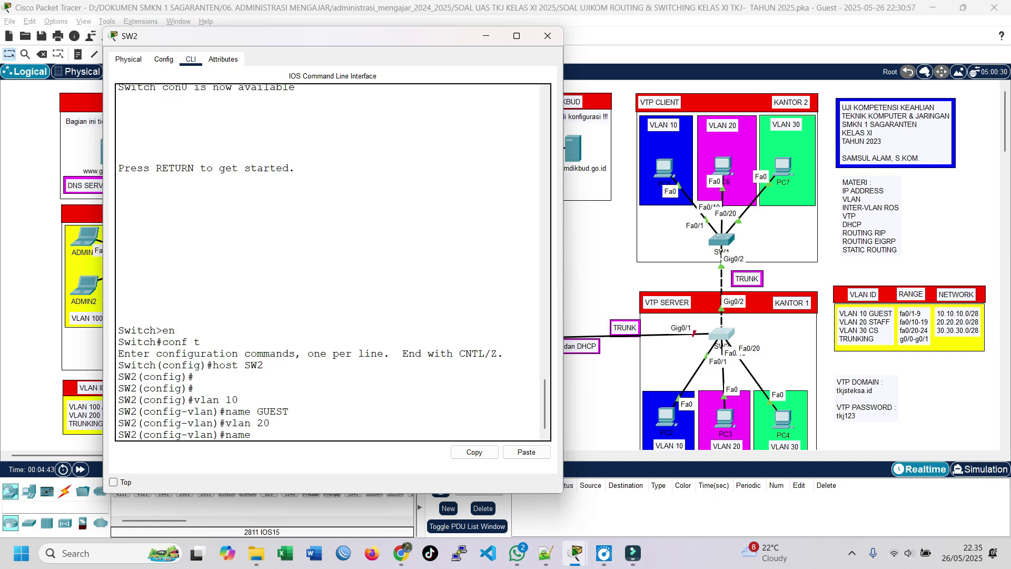
pyautogui.write(' STAFF')
pyautogui.press('Return')
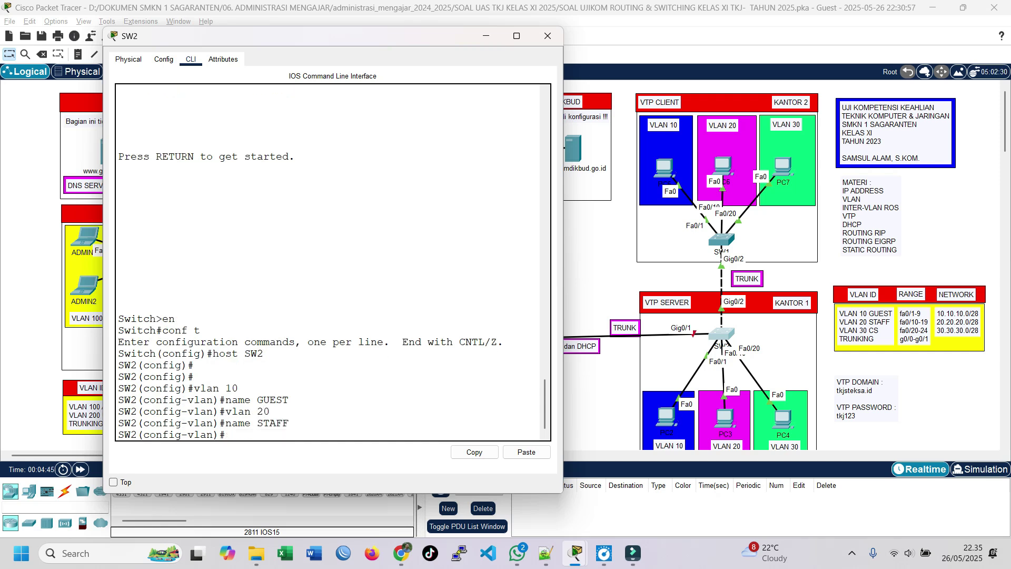
pyautogui.write('vlan 30')
pyautogui.press('Return')
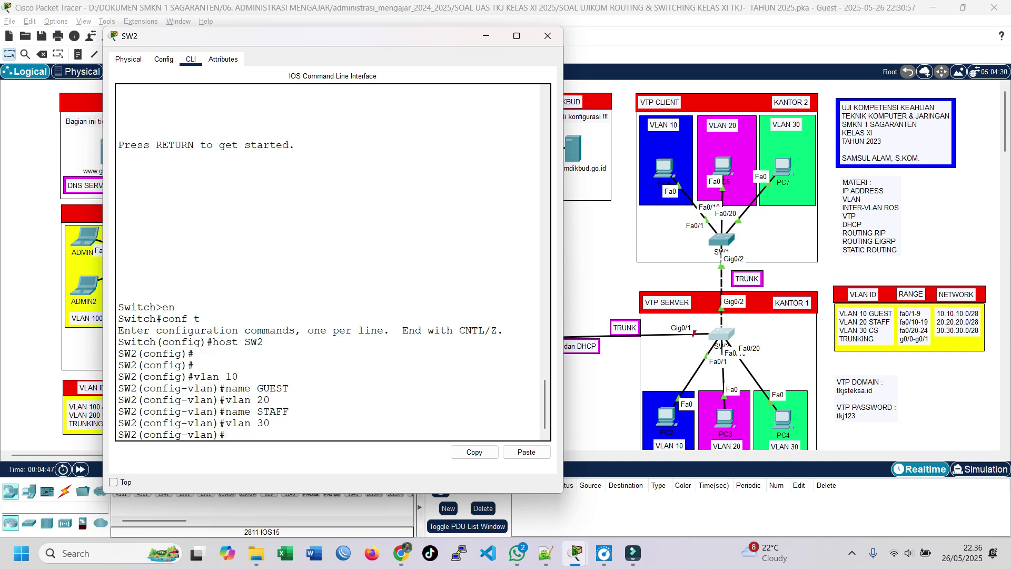
pyautogui.write('name CS')
pyautogui.press('Return')
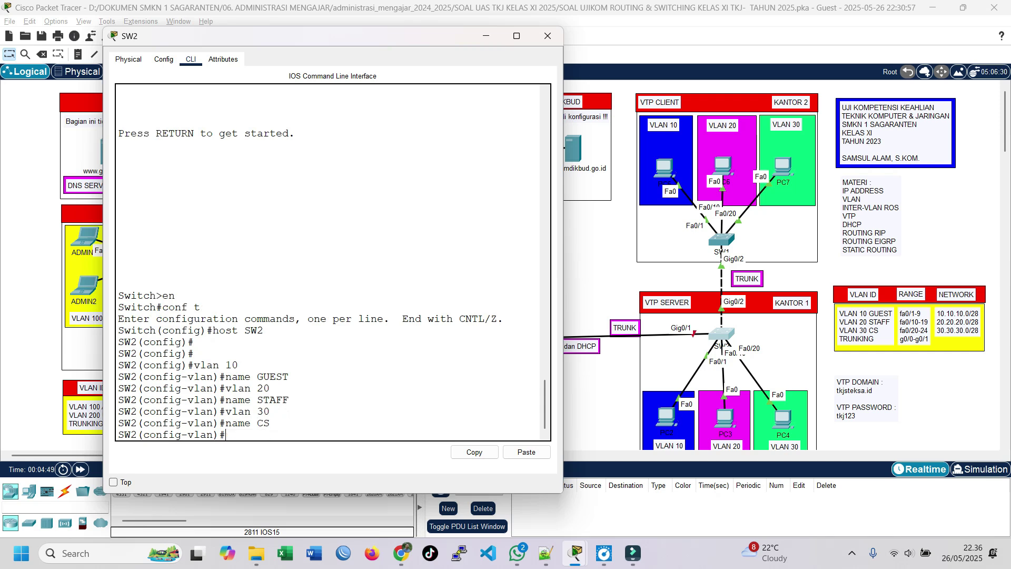
pyautogui.write('exit')
pyautogui.press('Return')
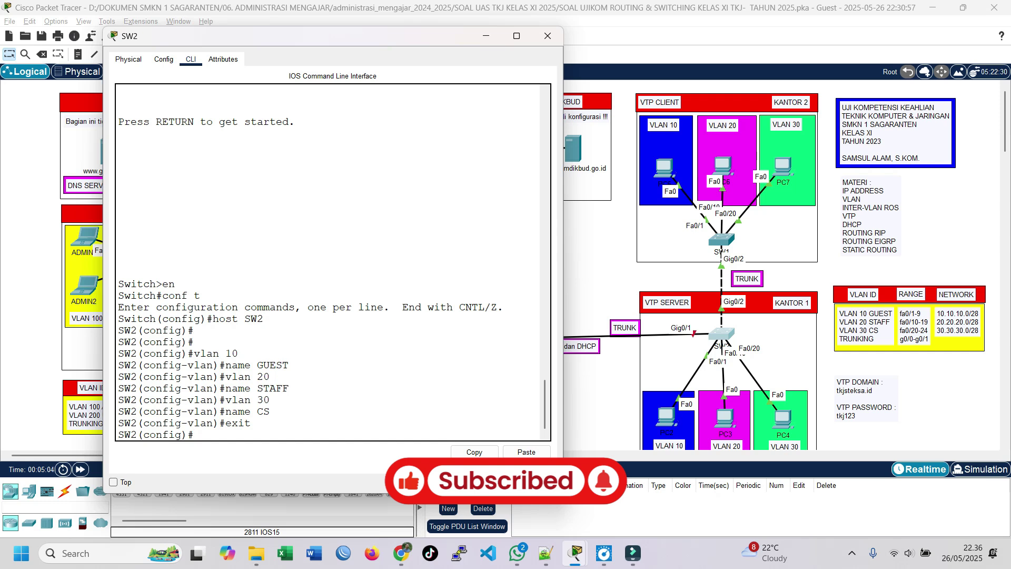
pyautogui.write('int')
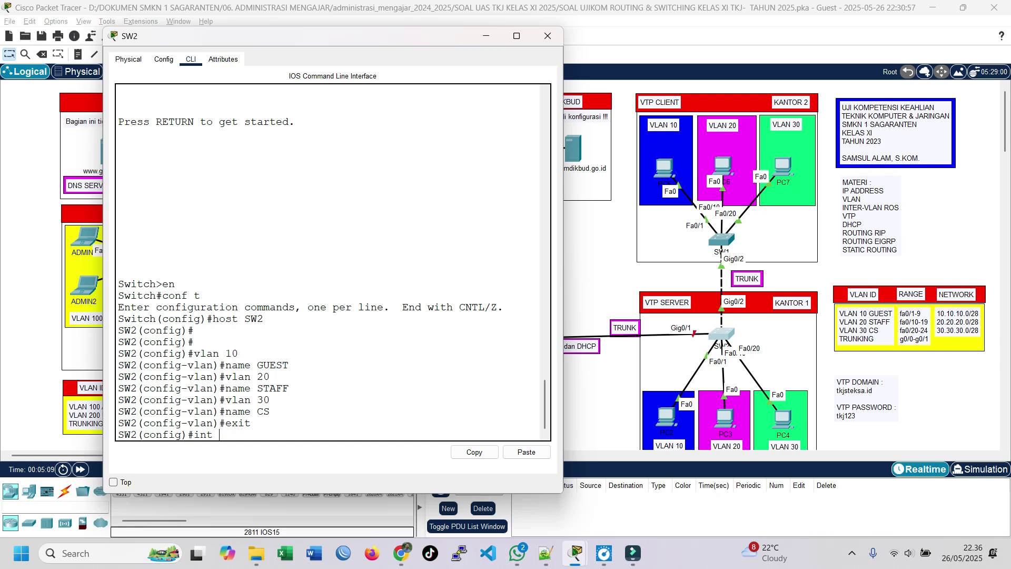
# Make ports fa0/1-9 access ports in VLAN 10.
pyautogui.write('range fa0/1-9')
pyautogui.press('Return')
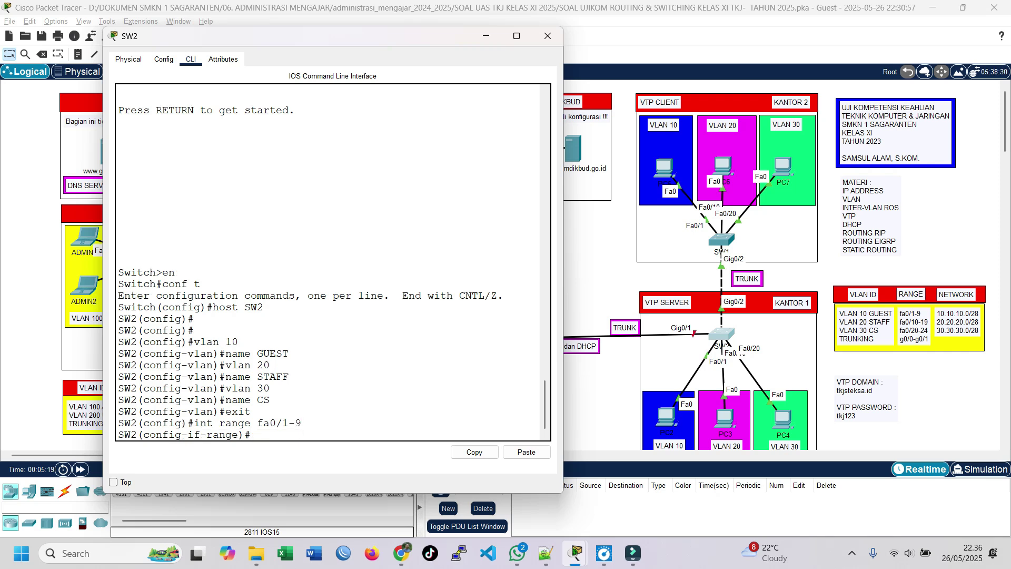
pyautogui.write('sw mod acc')
pyautogui.press('Return')
pyautogui.write('sw ')
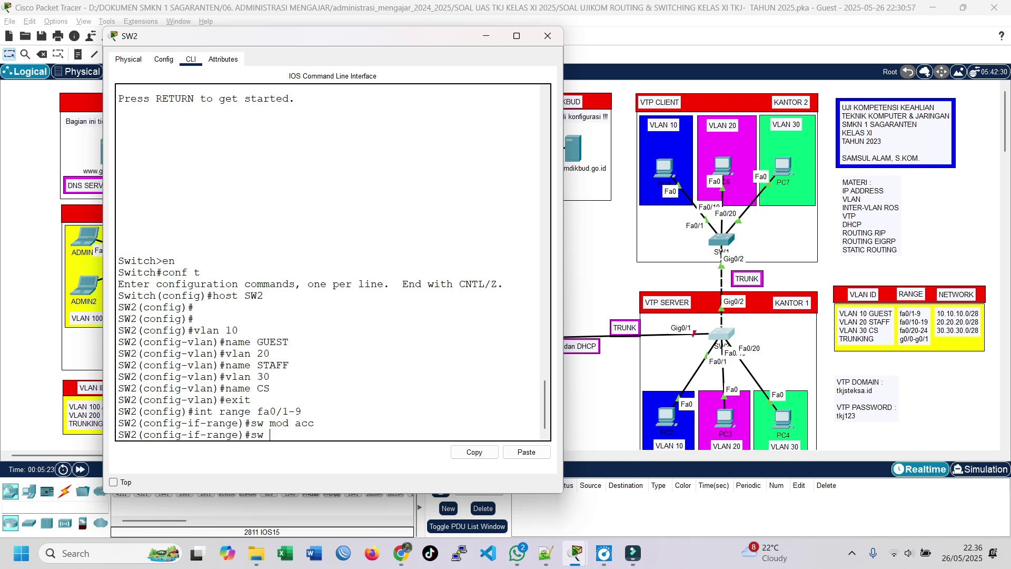
pyautogui.write('acc vlan 10')
pyautogui.press('Return')
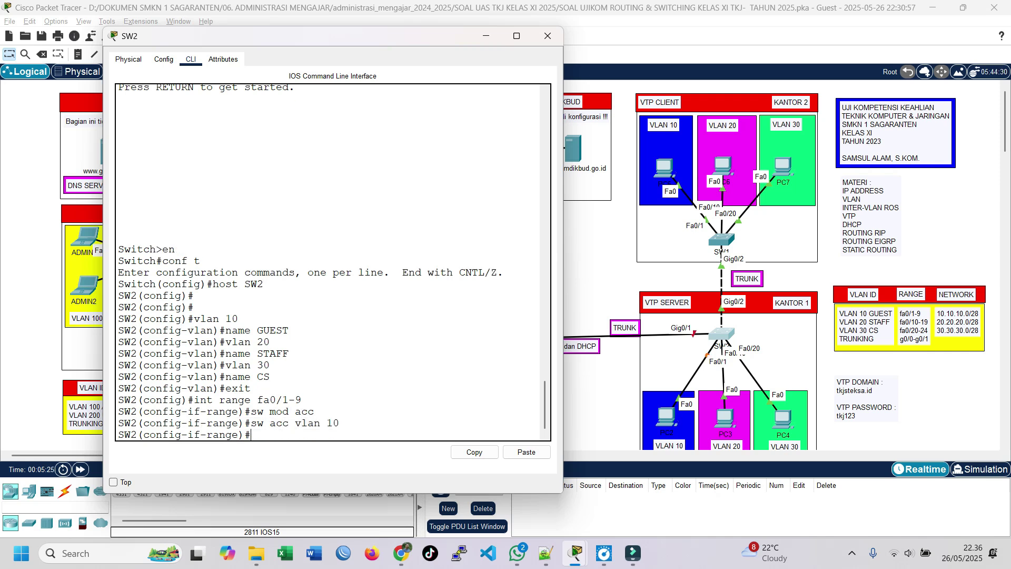
pyautogui.write('exit')
pyautogui.press('Return')
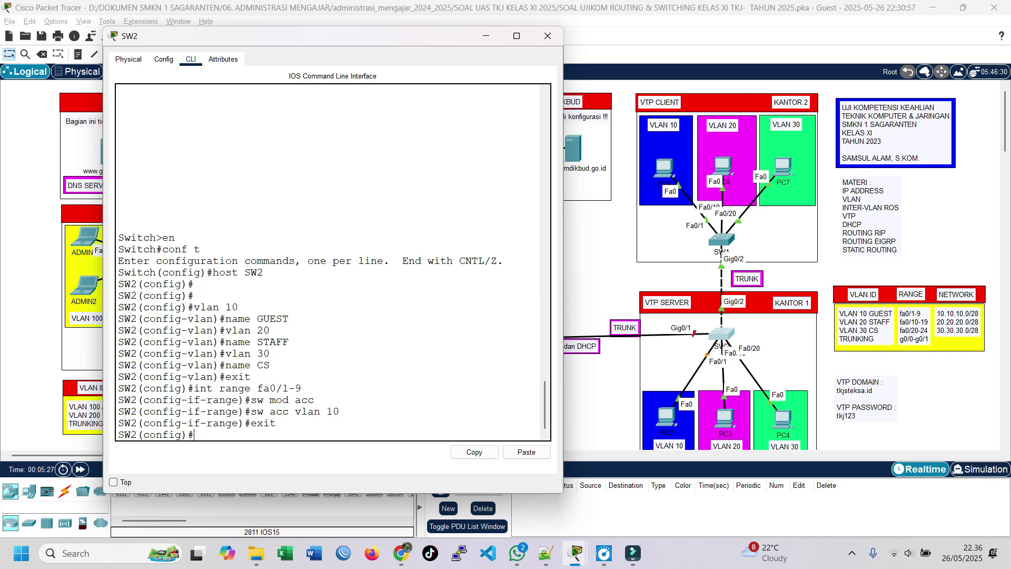
# Make ports fa0/10-19 access ports in VLAN 20.
pyautogui.write('int range fa0/10-19')
pyautogui.press('Return')
pyautogui.write('sw mod')
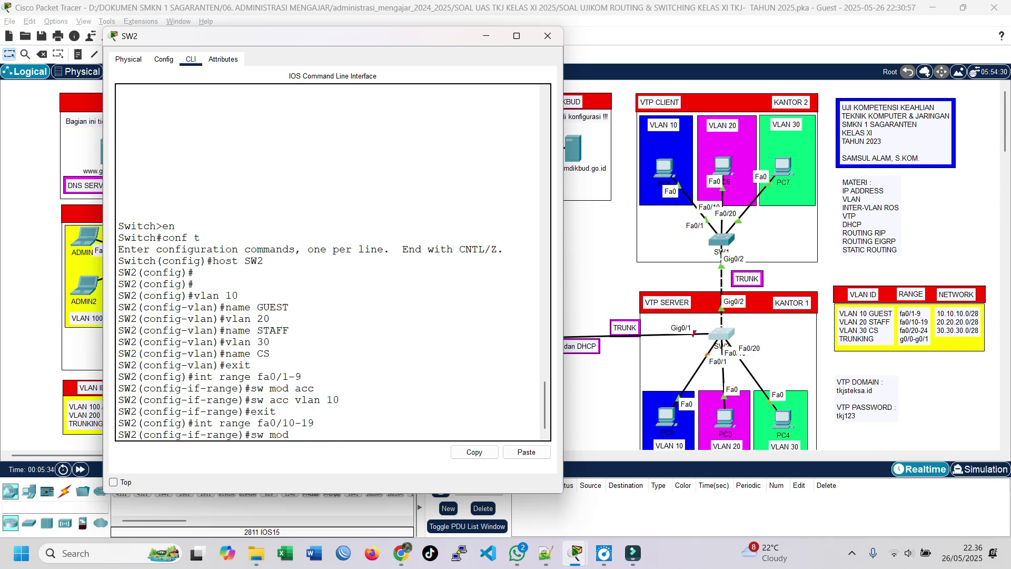
pyautogui.write(' acc')
pyautogui.press('Return')
pyautogui.write('sw')
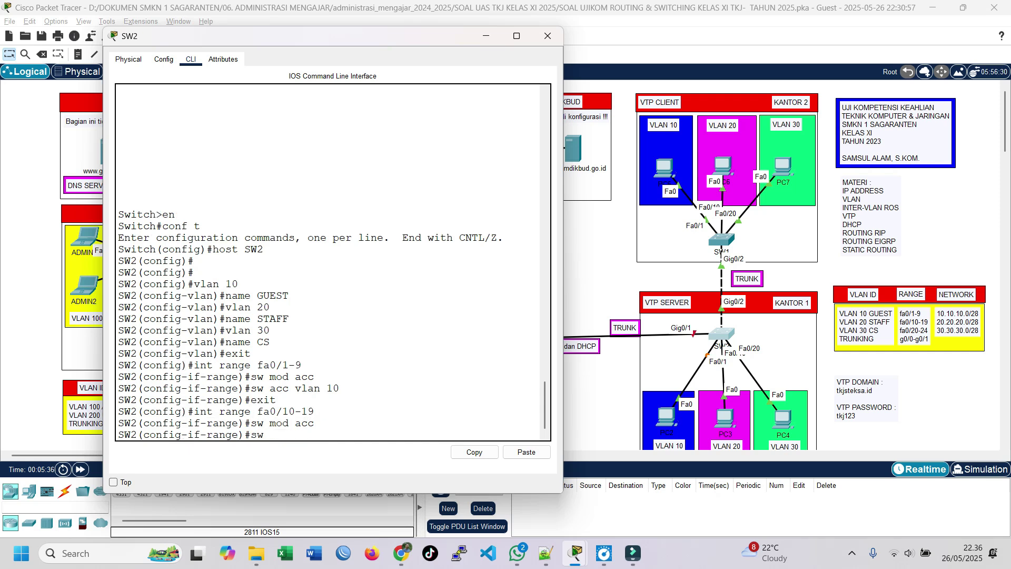
pyautogui.write(' acc vlan 20')
pyautogui.press('Return')
pyautogui.write('exit')
pyautogui.press('Return')
# Make ports fa0/20-24 access ports in VLAN 30.
pyautogui.write('in')
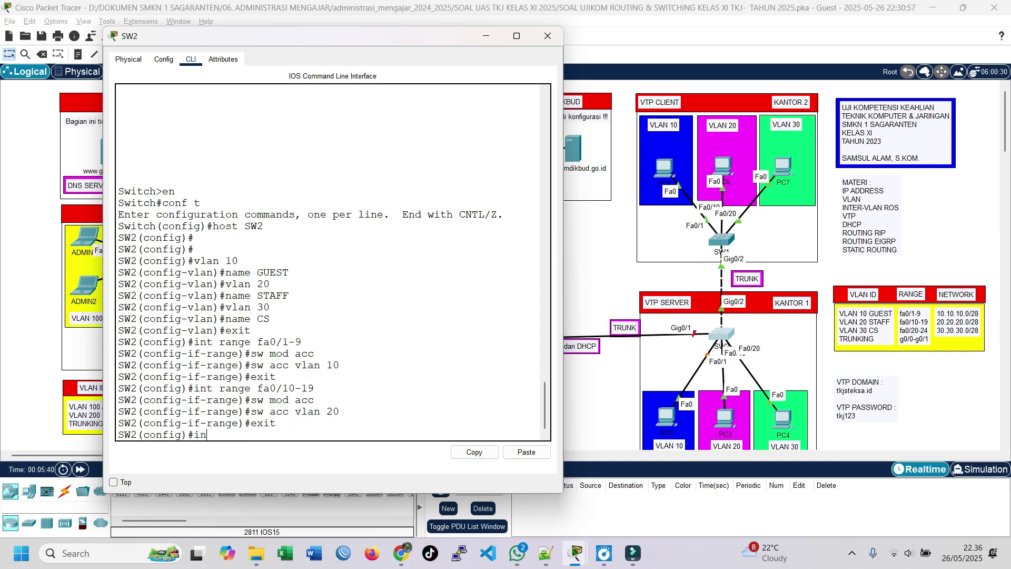
pyautogui.write('t range fa0/20-24')
pyautogui.press('Return')
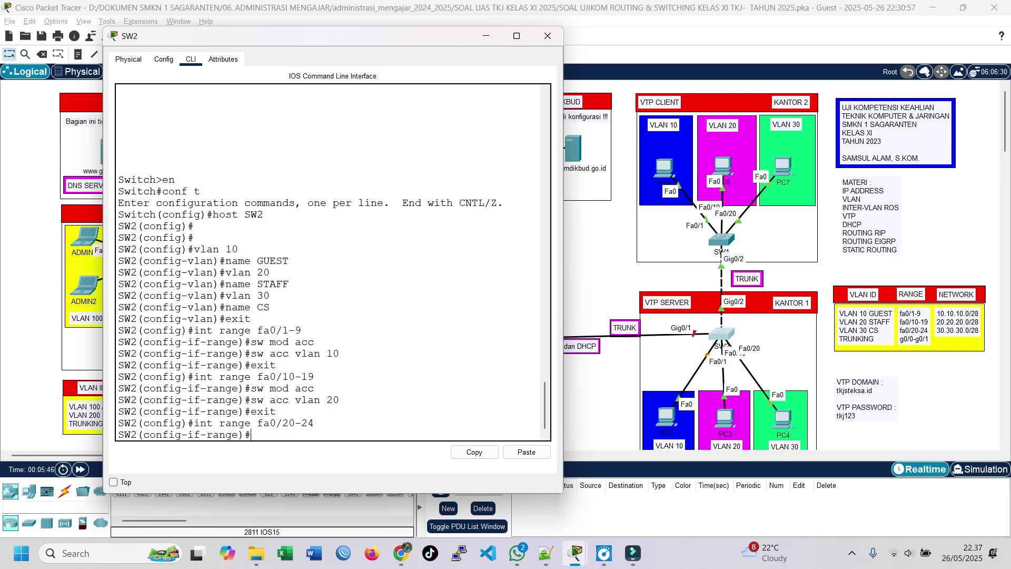
pyautogui.write('sw mod acc')
pyautogui.press('Return')
pyautogui.write('sw acc vl')
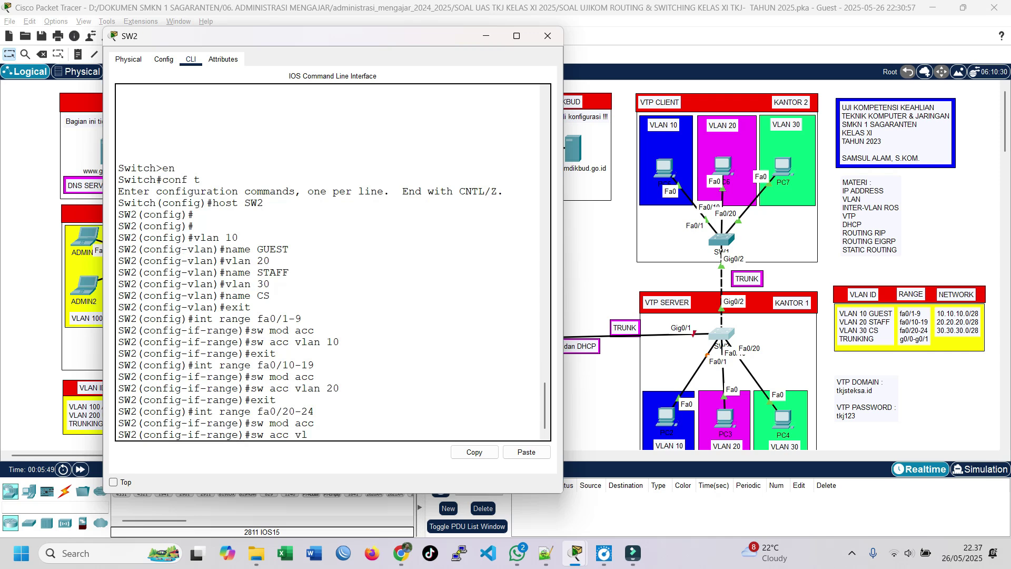
pyautogui.write('an 30')
pyautogui.press('Return')
pyautogui.write('exit')
pyautogui.press('Return')
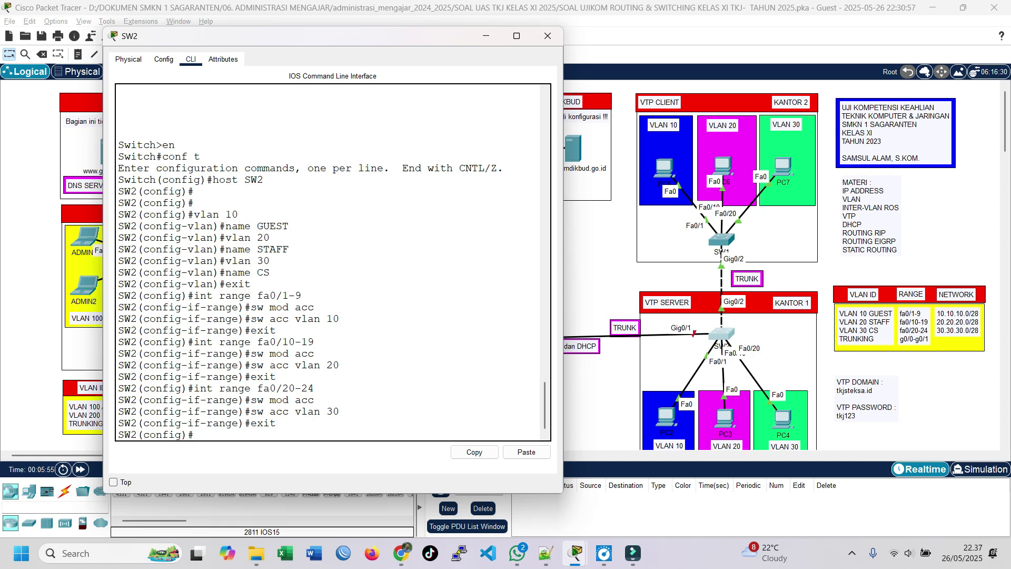
pyautogui.moveTo(194, 296); pyautogui.dragTo(301, 295)
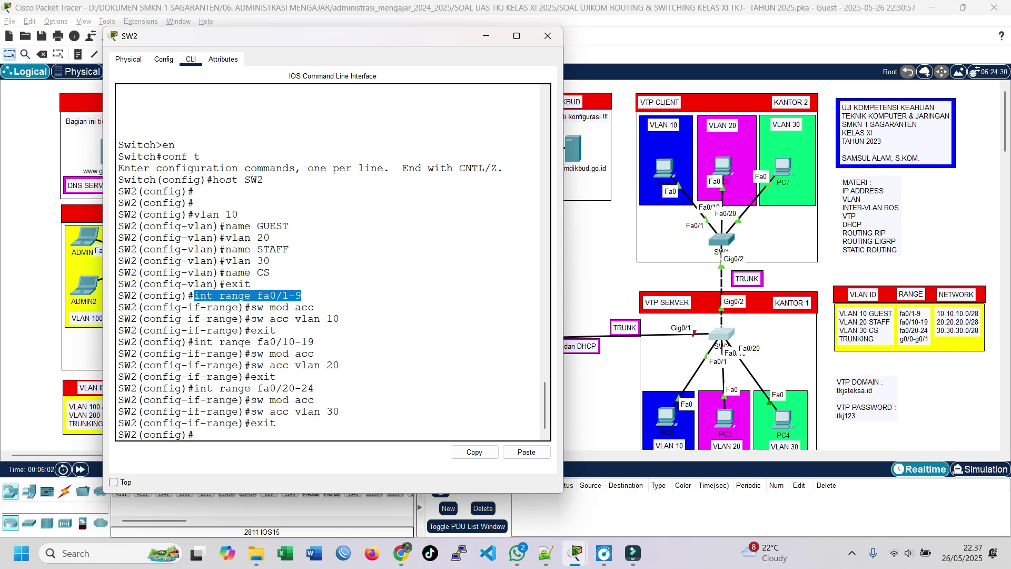
pyautogui.moveTo(296, 319); pyautogui.dragTo(315, 307)
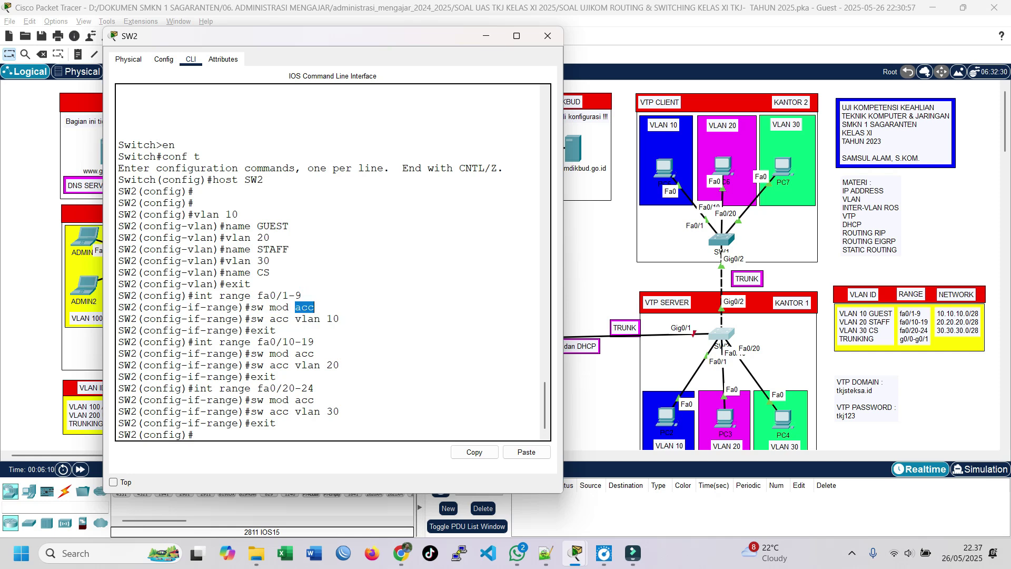
pyautogui.click(285, 342)
pyautogui.moveTo(340, 365); pyautogui.dragTo(295, 365)
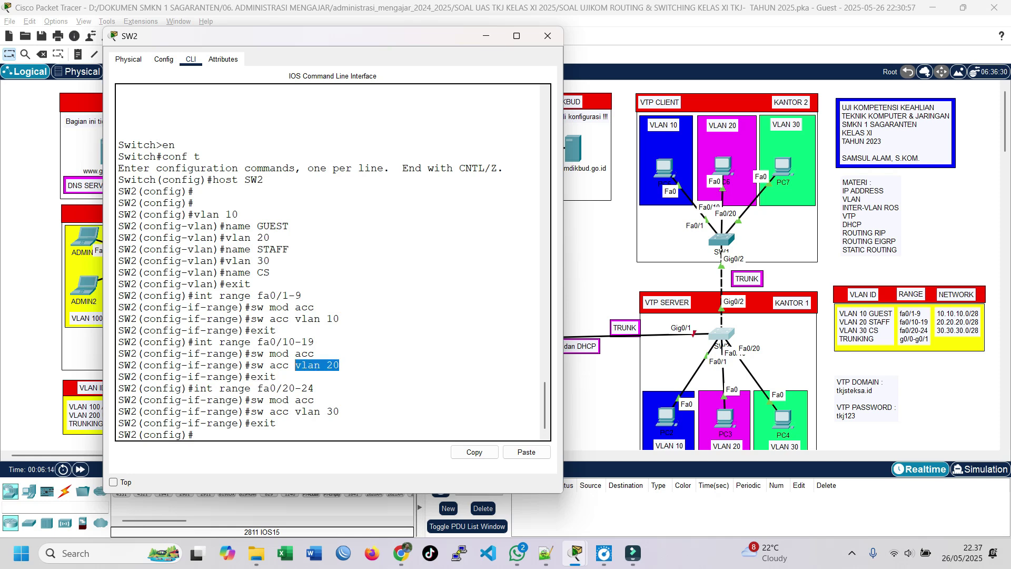
pyautogui.click(296, 365)
pyautogui.moveTo(275, 389); pyautogui.dragTo(283, 389)
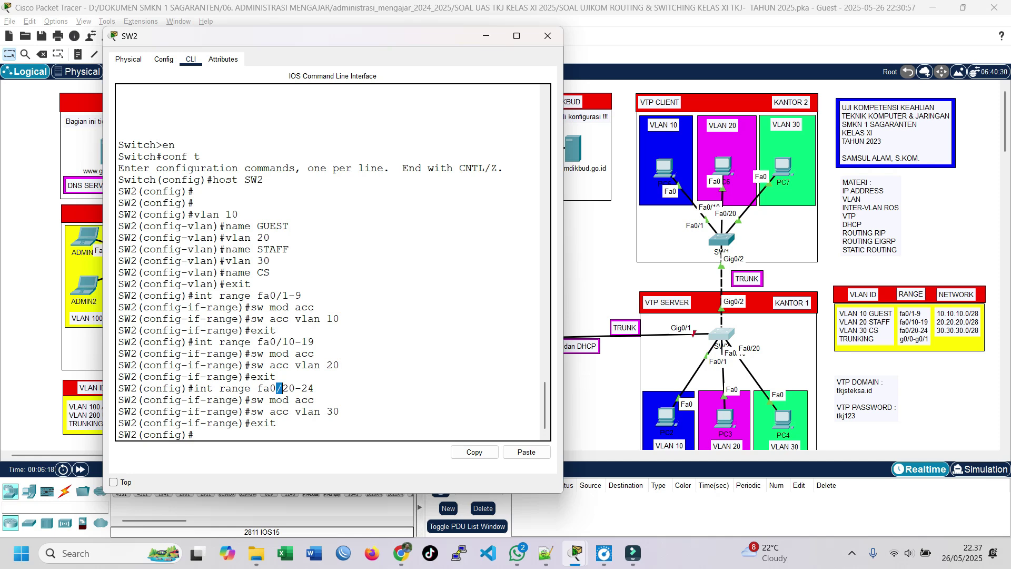
pyautogui.click(283, 388)
# Try the rejected int range g0/0-g0/1, move the SW2 console aside, and select the RANGE note's port number.
pyautogui.write('int range g0/0-g0/1')
pyautogui.press('Return')
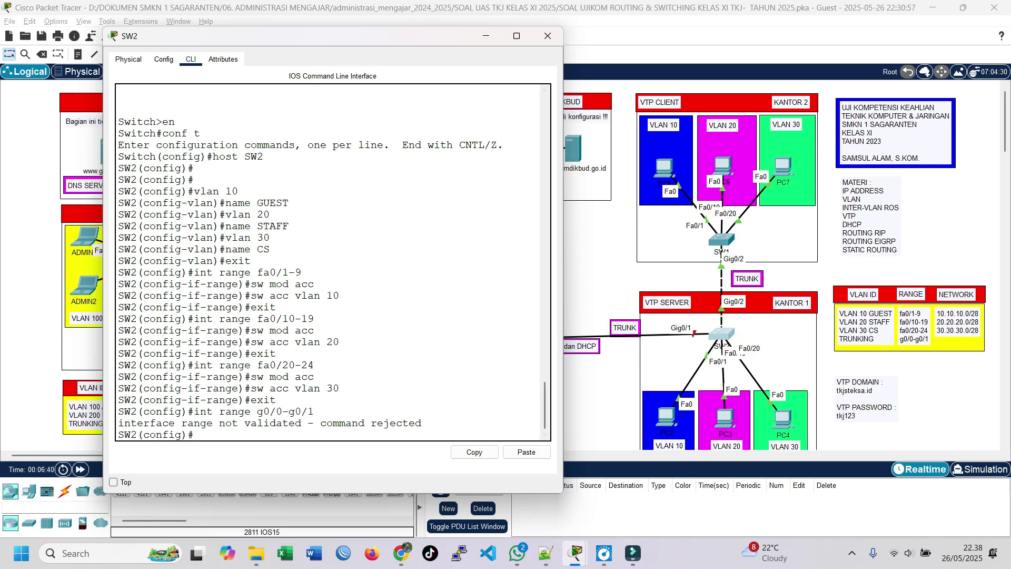
pyautogui.moveTo(453, 39); pyautogui.dragTo(367, 49)
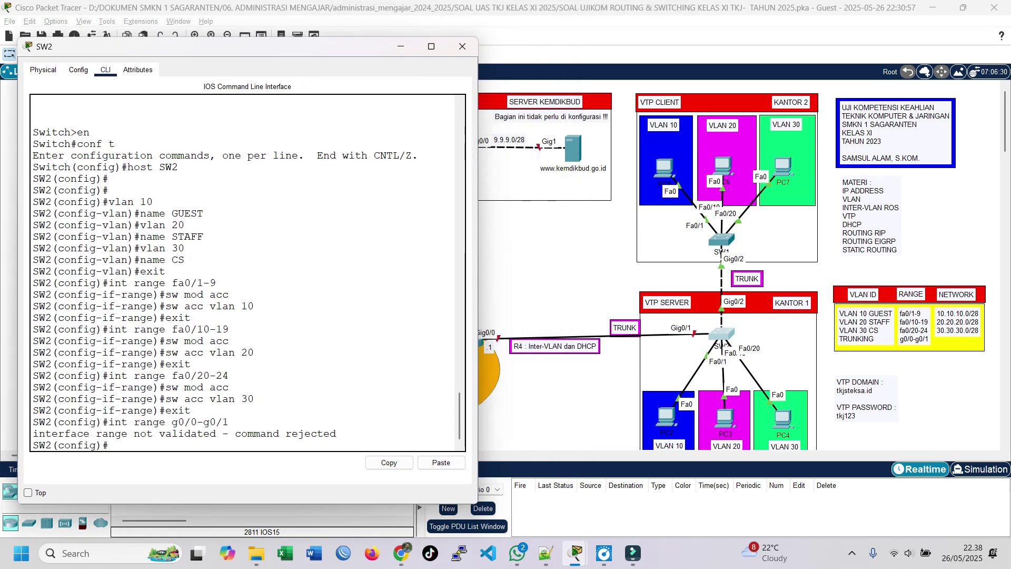
pyautogui.moveTo(371, 46); pyautogui.dragTo(424, 49)
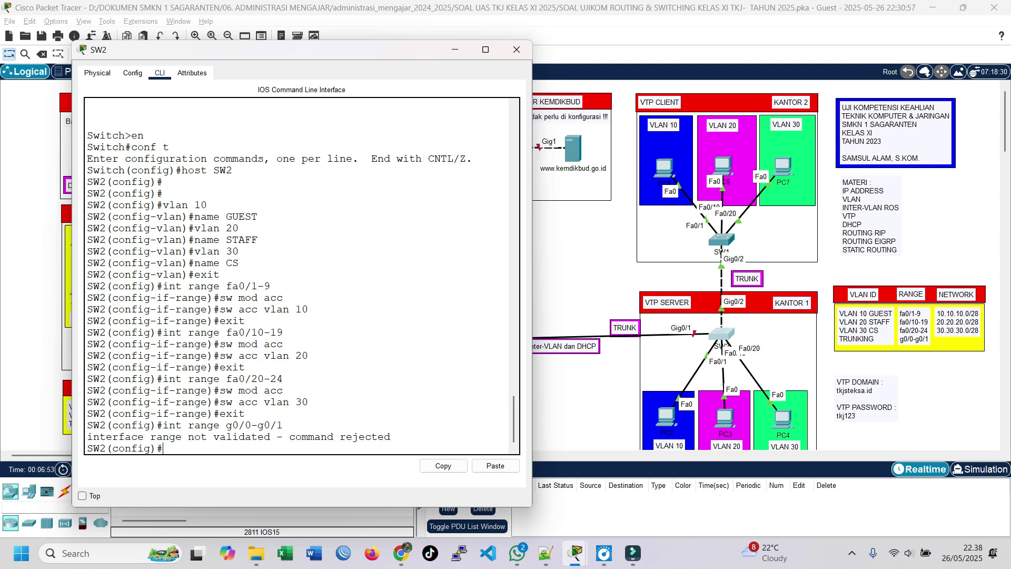
pyautogui.click(912, 338)
pyautogui.moveTo(912, 338); pyautogui.dragTo(906, 338)
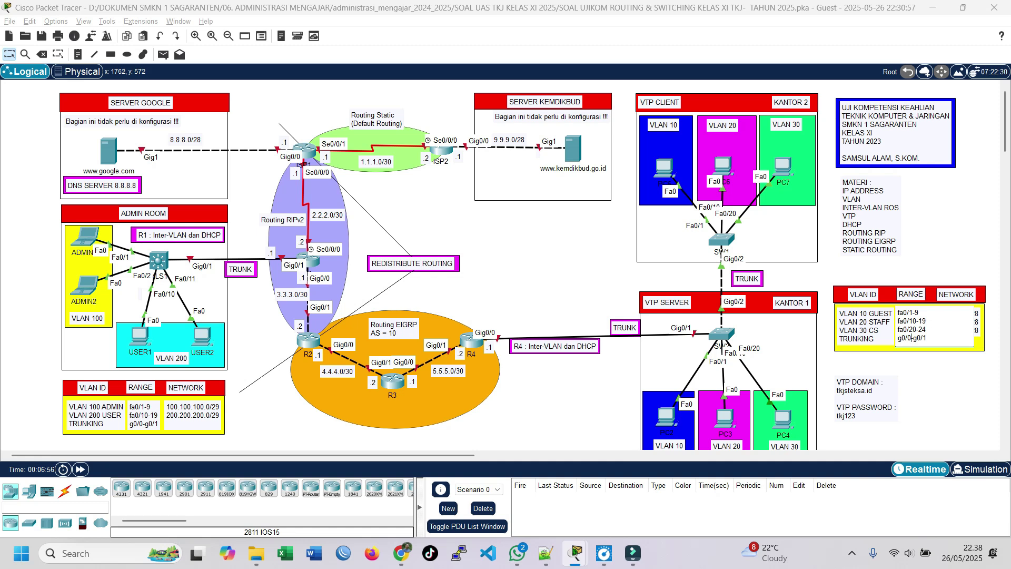
# Correct the RANGE note's trunking entry to g0/1-g0/2.
pyautogui.press('BackSpace')
pyautogui.write('1')
pyautogui.press('BackSpace')
pyautogui.write('2')
pyautogui.click(773, 327)
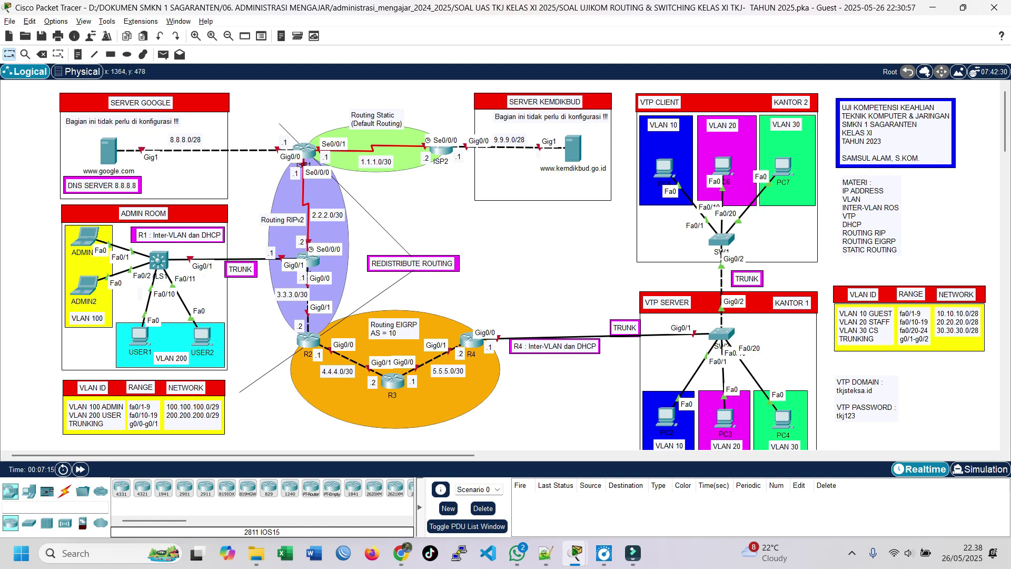
# Reopen SW2's console and recall the previous int range command.
pyautogui.click(722, 334)
pyautogui.press('Up')
pyautogui.press('Left')
pyautogui.press('Left')
pyautogui.press('Left')
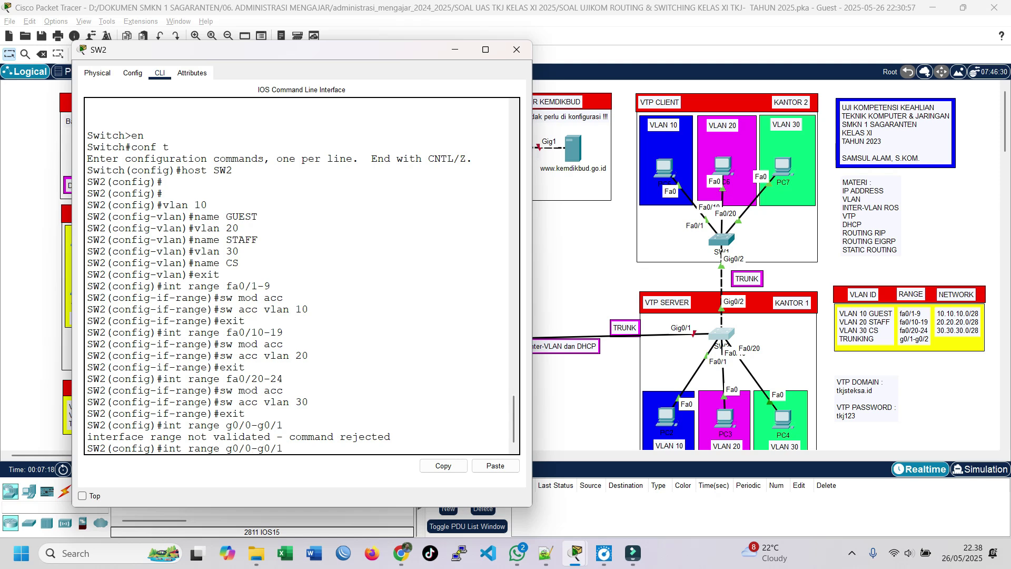
# Fix the range to g0/1-g0/2 and set both gigabit ports to trunk mode.
pyautogui.press('BackSpace')
pyautogui.write('1')
pyautogui.press('End')
pyautogui.press('BackSpace')
pyautogui.write('2')
pyautogui.press('Return')
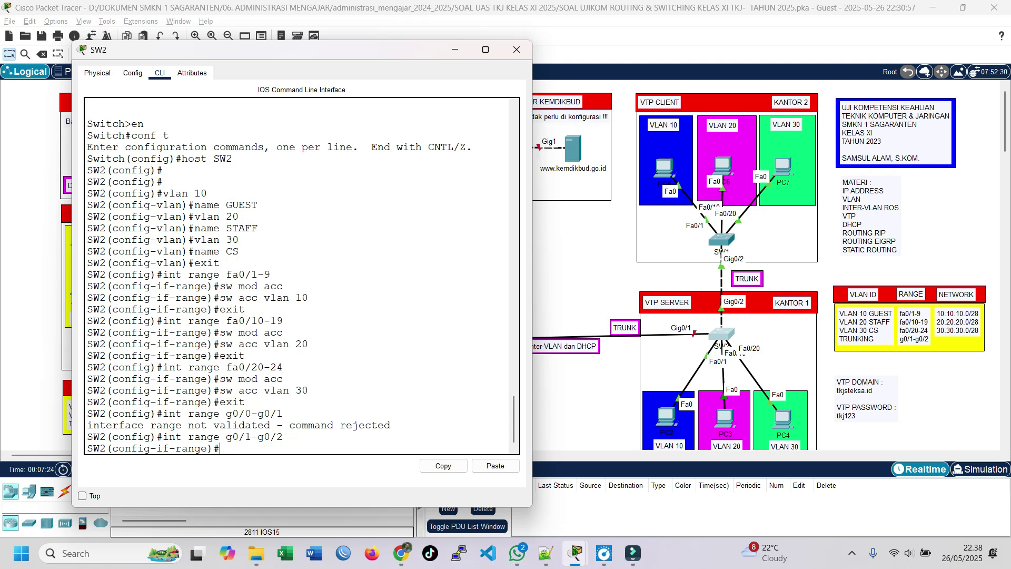
pyautogui.write('sw')
pyautogui.write('mod trunk')
pyautogui.press('Return')
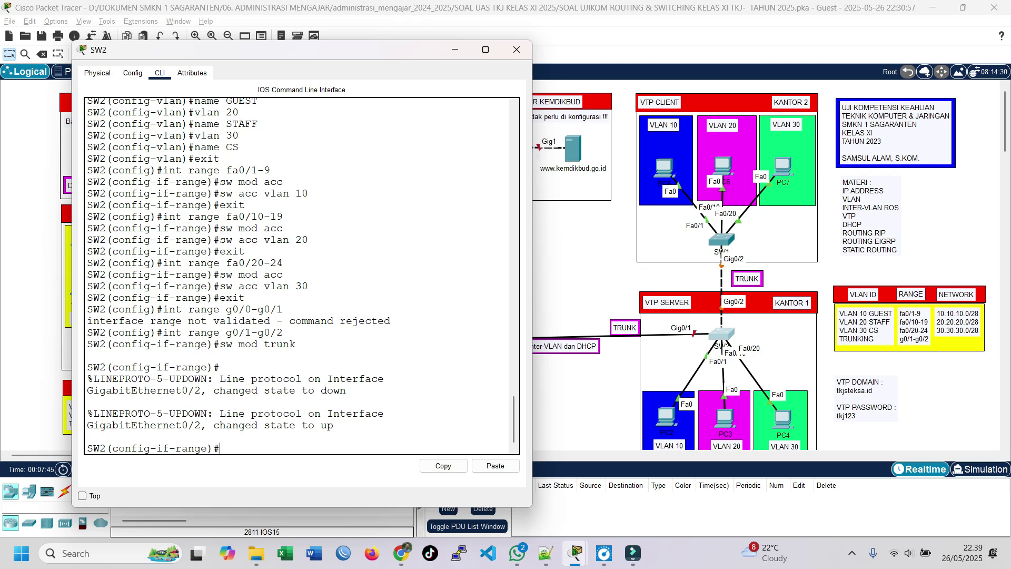
pyautogui.write('exit')
pyautogui.press('Return')
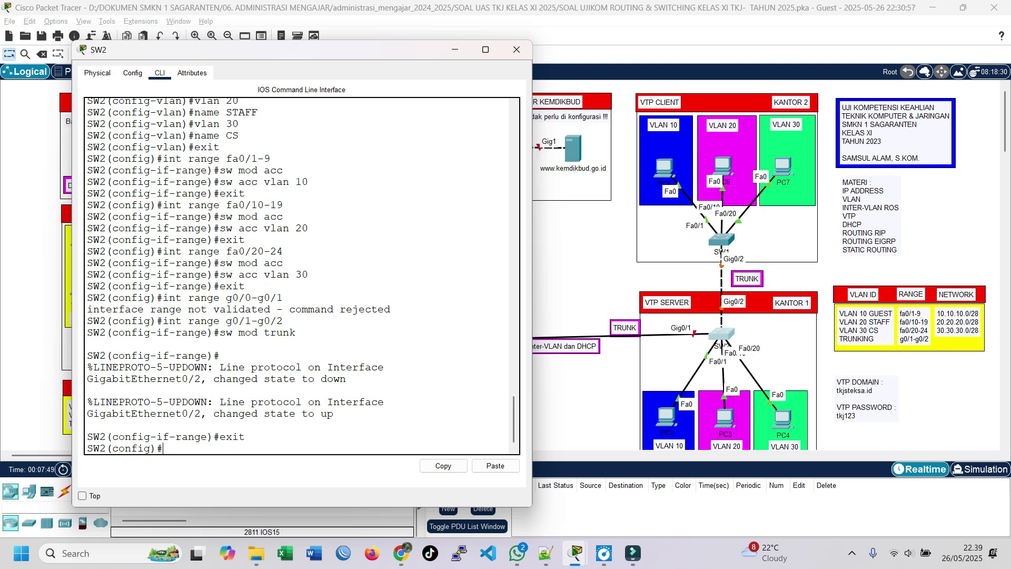
# Return to privileged mode with Ctrl+Z and enter the show vlan brief command.
pyautogui.press('Return')
pyautogui.press('Return')
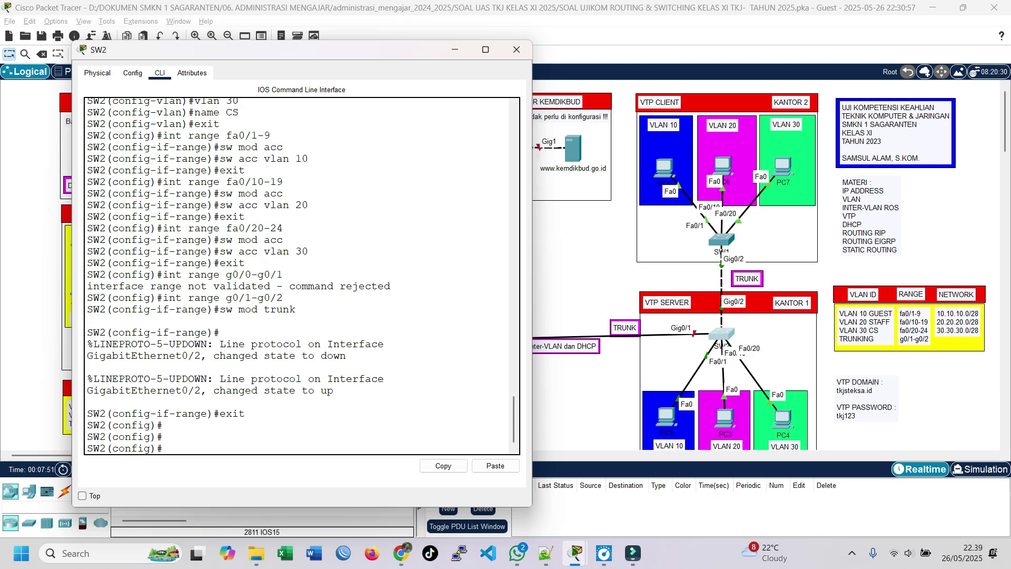
pyautogui.hotkey('ctrl', 'z')
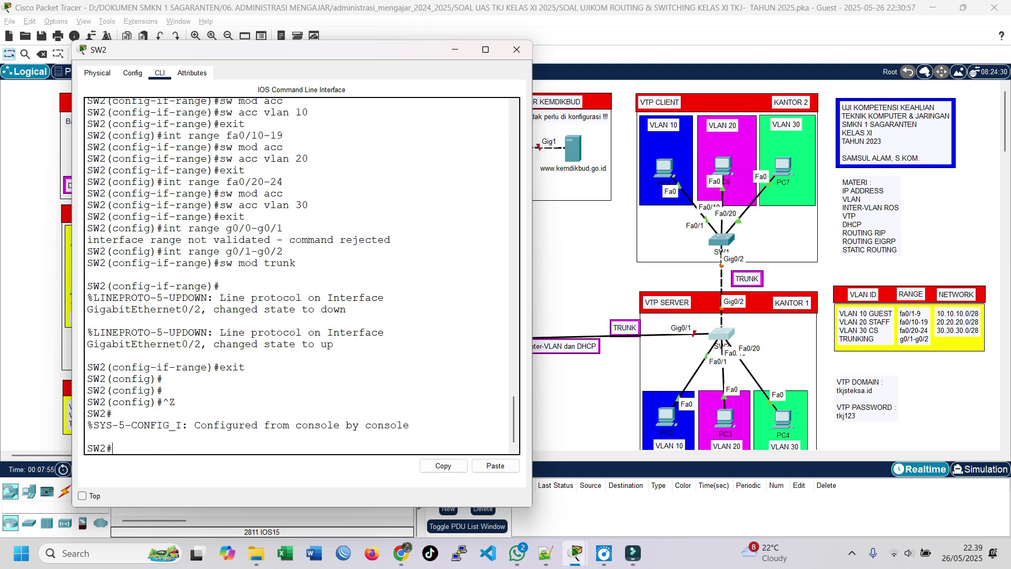
pyautogui.write('show vlan br')
pyautogui.press('Tab')
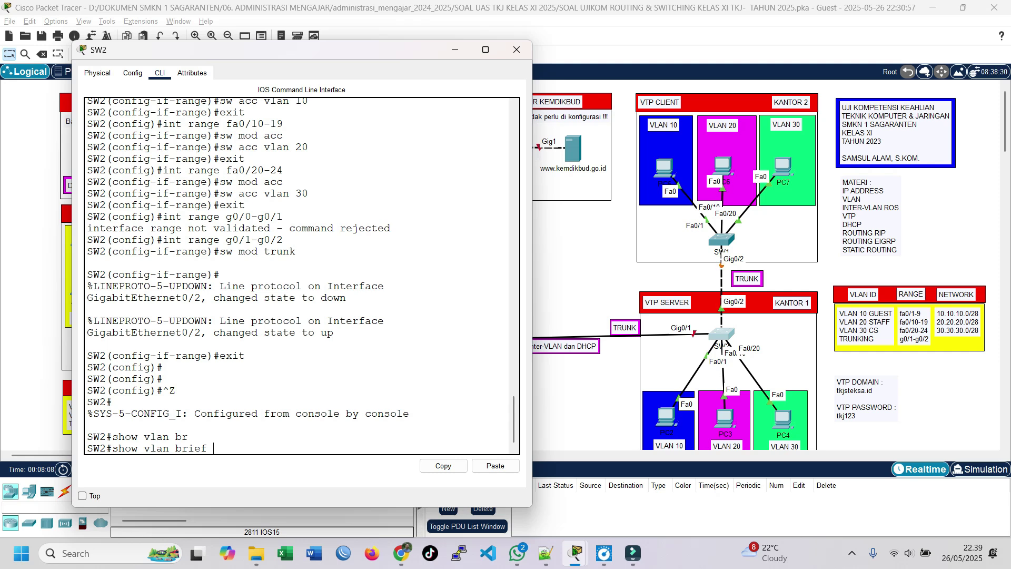
# Run show vlan brief and confirm GUEST, STAFF and CS hold Fa0/1-9, Fa0/10-19 and Fa0/20-24.
pyautogui.press('Return')
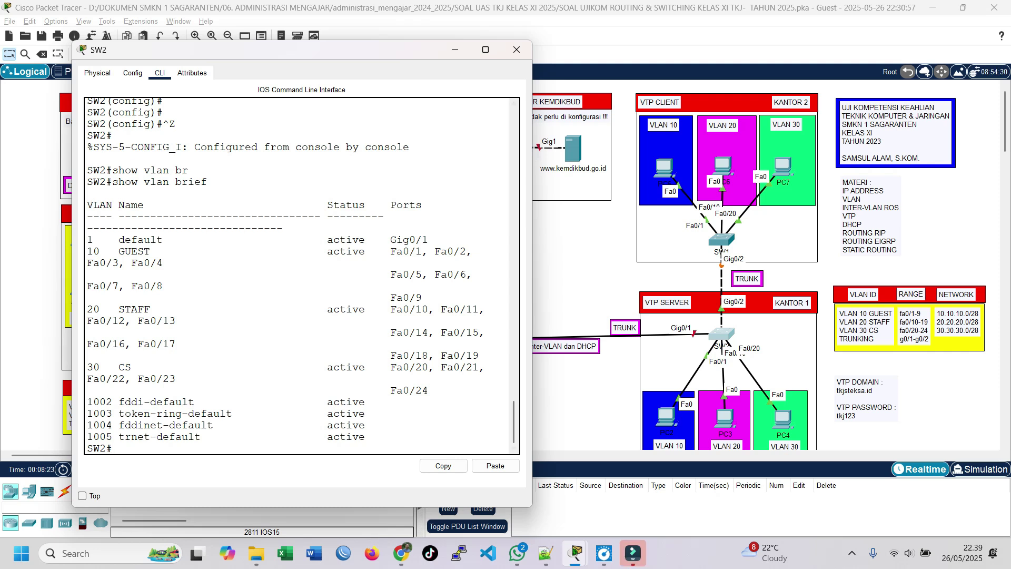
pyautogui.moveTo(532, 252); pyautogui.dragTo(699, 253)
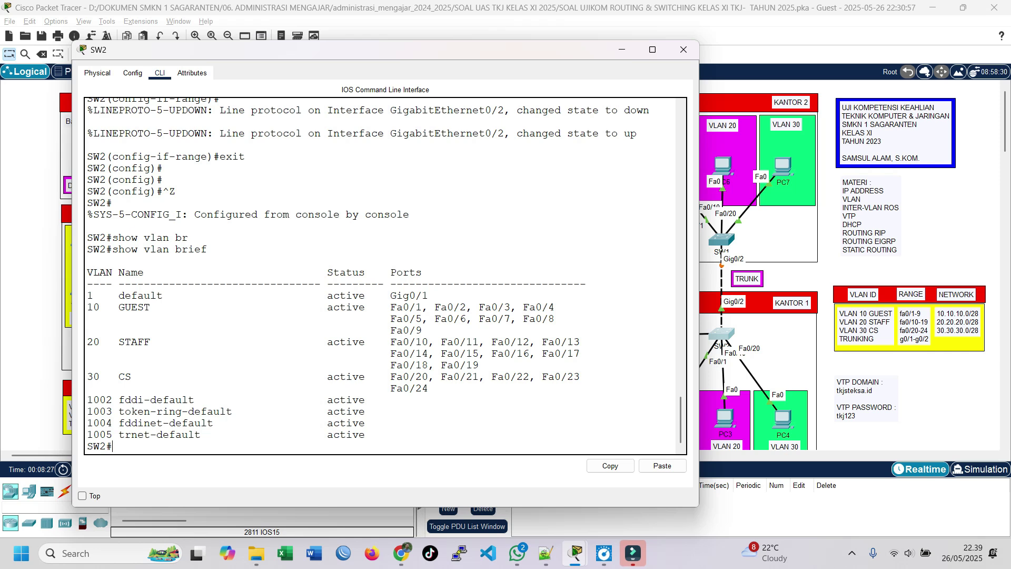
pyautogui.moveTo(87, 307); pyautogui.dragTo(151, 307)
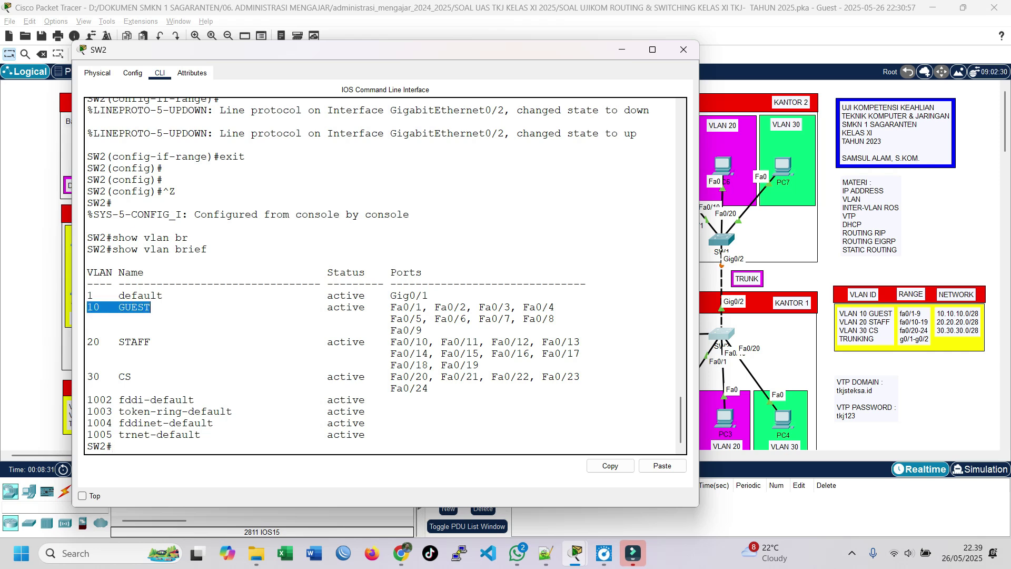
pyautogui.moveTo(428, 330); pyautogui.dragTo(424, 331)
pyautogui.moveTo(87, 342); pyautogui.dragTo(157, 342)
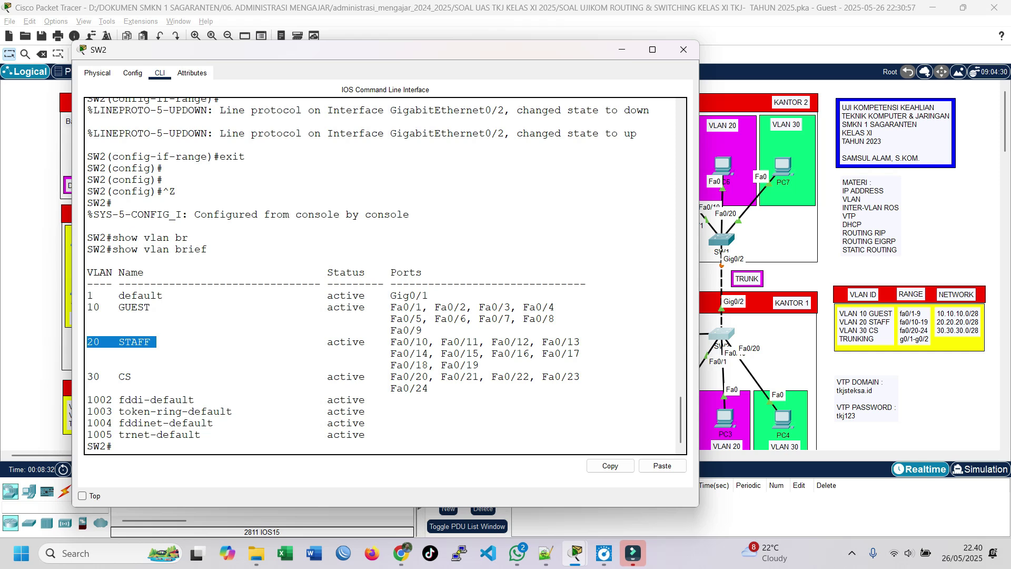
pyautogui.moveTo(87, 377); pyautogui.dragTo(138, 376)
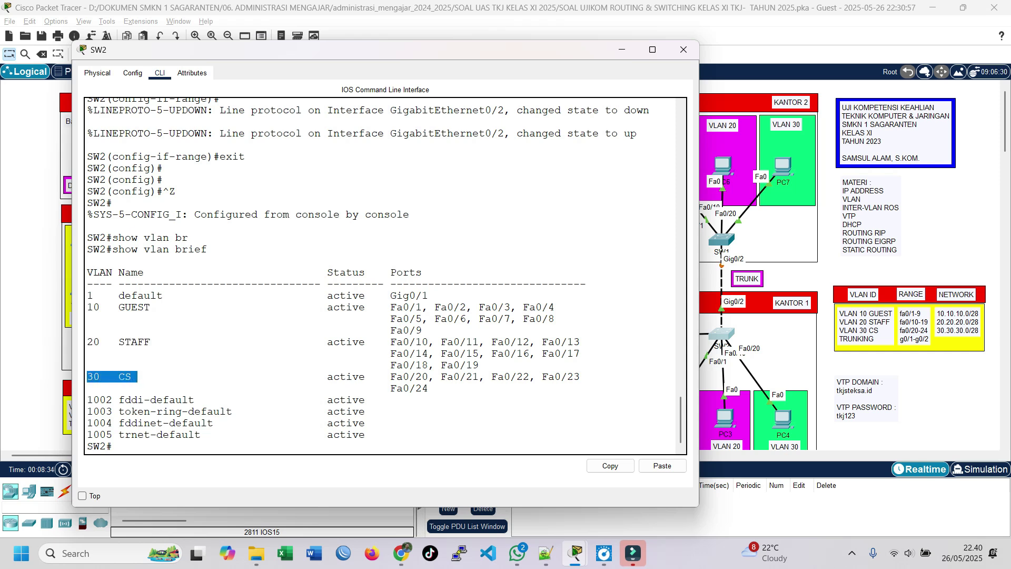
pyautogui.moveTo(390, 307)
pyautogui.mouseDown()
pyautogui.moveTo(424, 330)
pyautogui.moveTo(384, 307)
pyautogui.mouseUp()
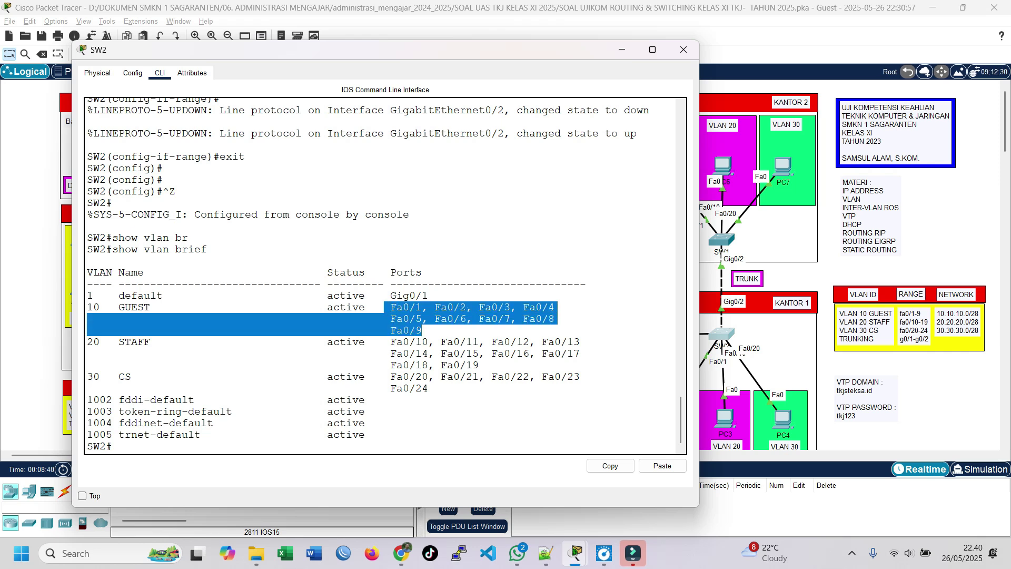
pyautogui.moveTo(416, 341); pyautogui.dragTo(479, 365)
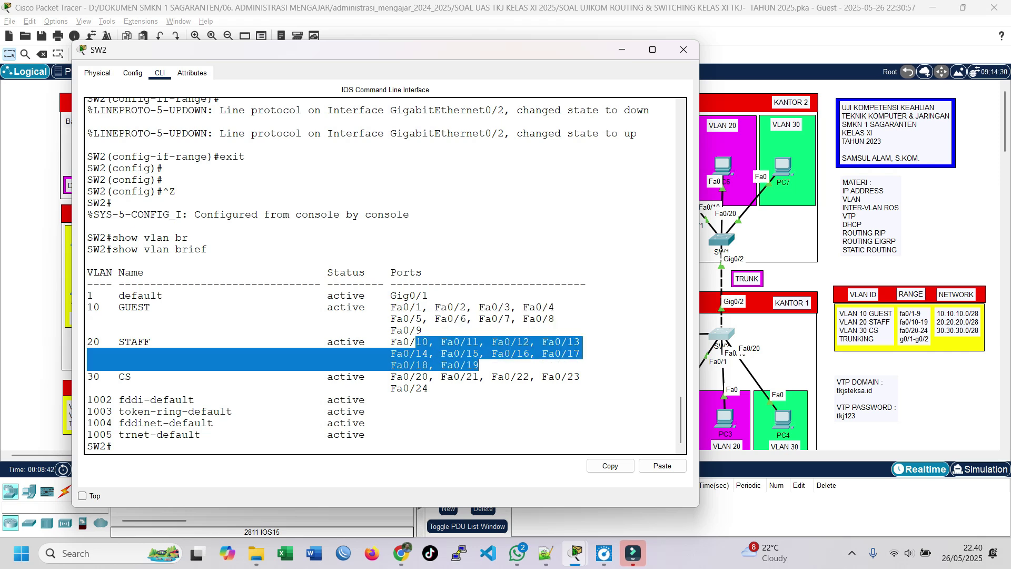
pyautogui.moveTo(417, 377); pyautogui.dragTo(429, 388)
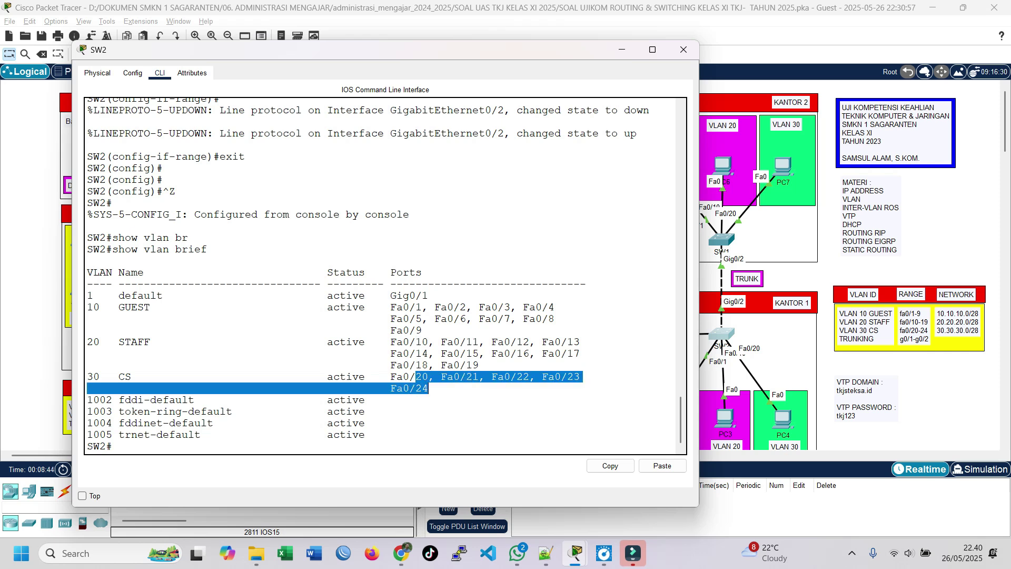
pyautogui.click(100, 376)
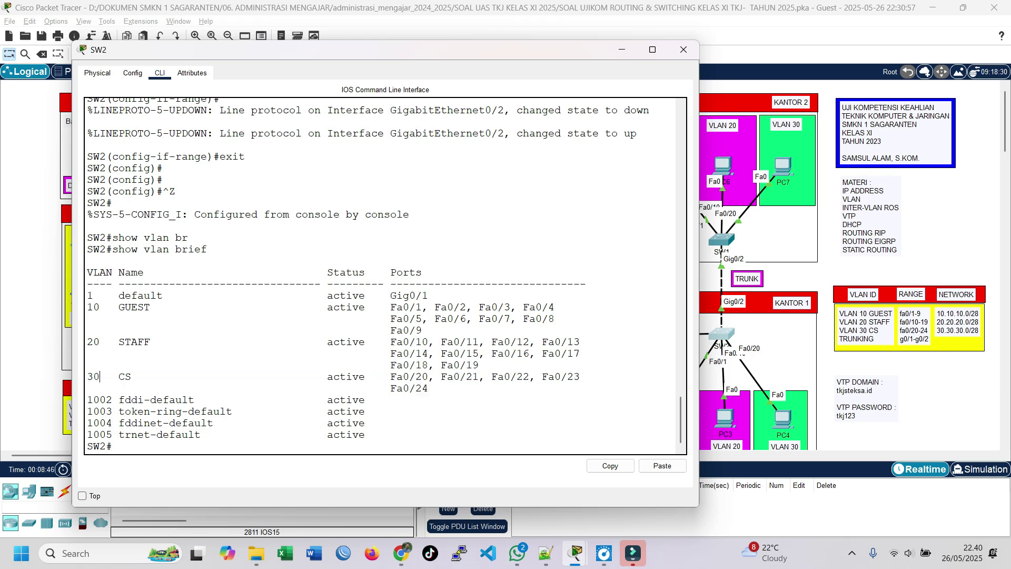
pyautogui.moveTo(430, 388); pyautogui.dragTo(125, 392)
pyautogui.click(125, 391)
# On SW2, set VTP mode server, domain tkjsteksa.id, and the diagram's VTP password.
pyautogui.write('conf t')
pyautogui.press('Return')
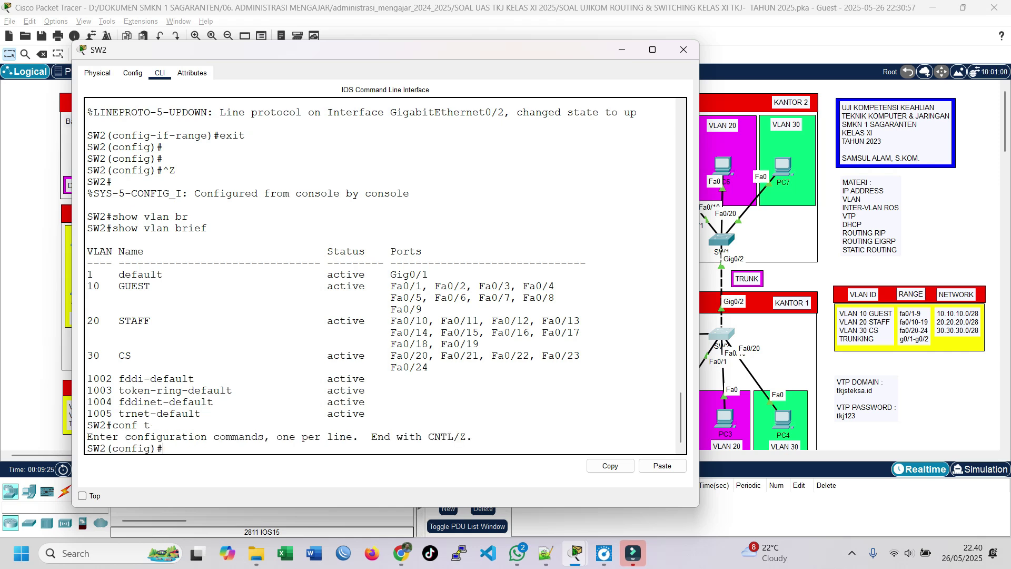
pyautogui.press('Return')
pyautogui.press('Return')
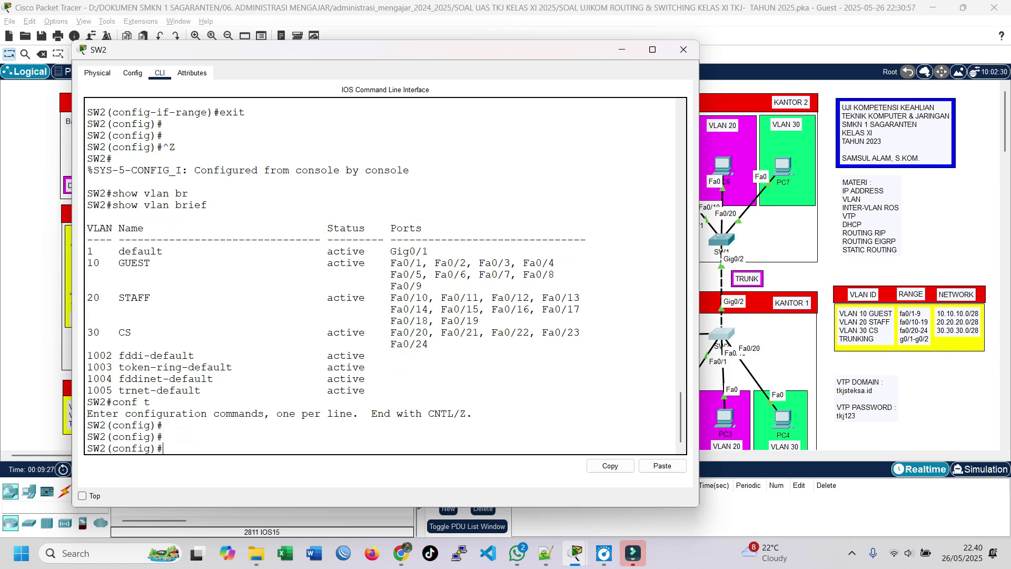
pyautogui.write('vtp mode')
pyautogui.write('server')
pyautogui.press('Return')
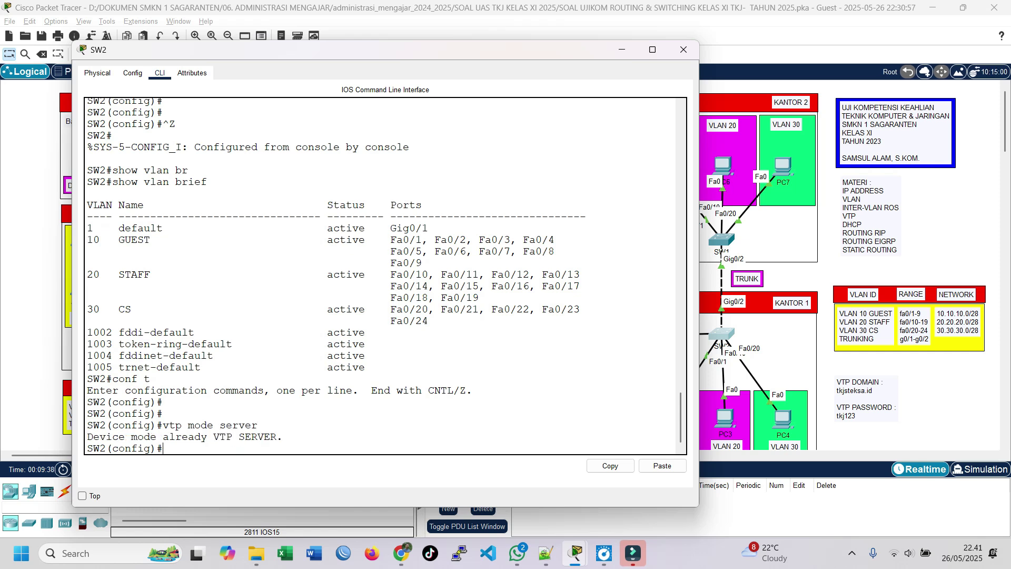
pyautogui.write('vtp domain tkjsteksa.id')
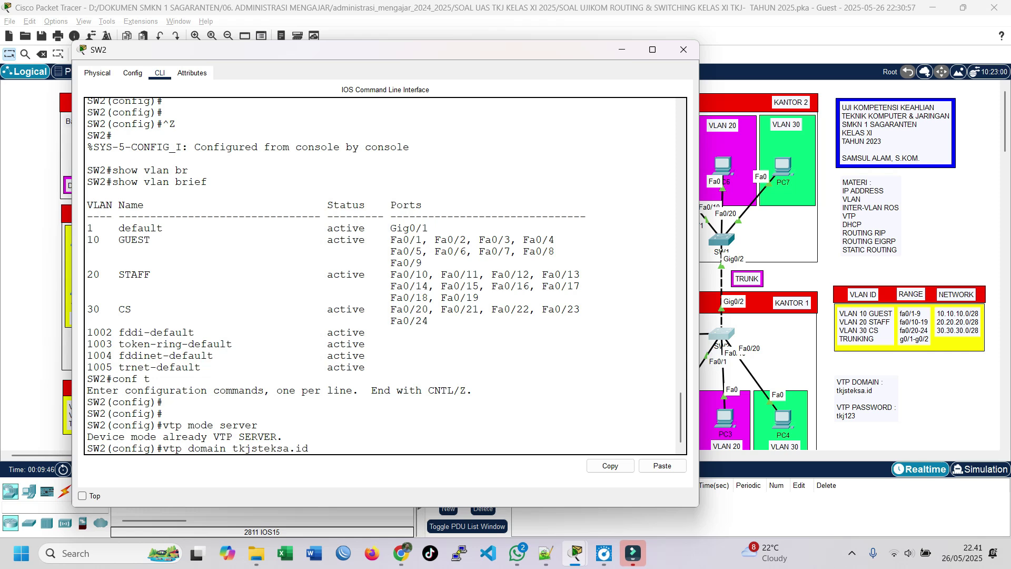
pyautogui.press('Return')
pyautogui.write('v')
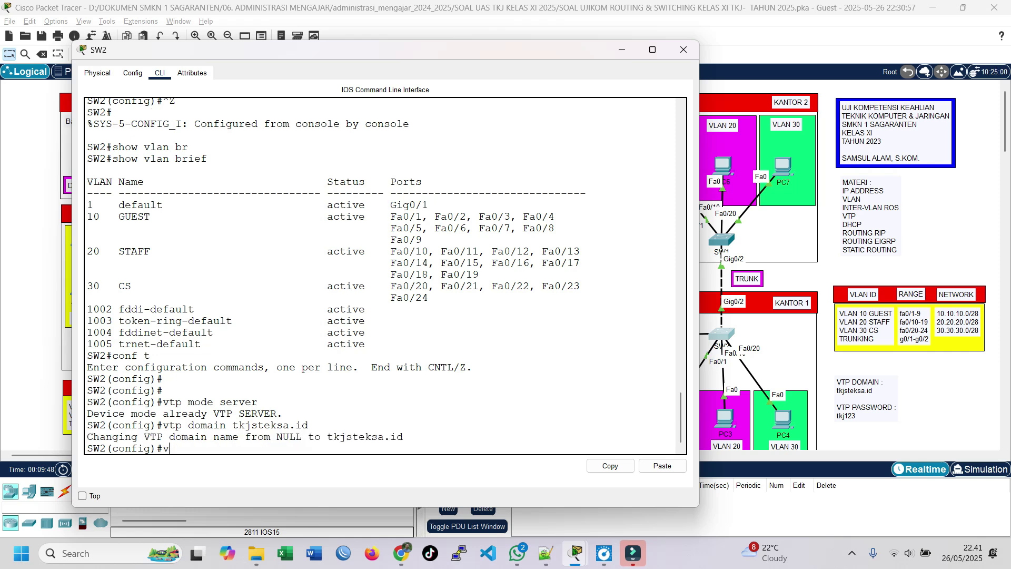
pyautogui.write('tp passow')
pyautogui.write('rd tkj123')
pyautogui.press('Return')
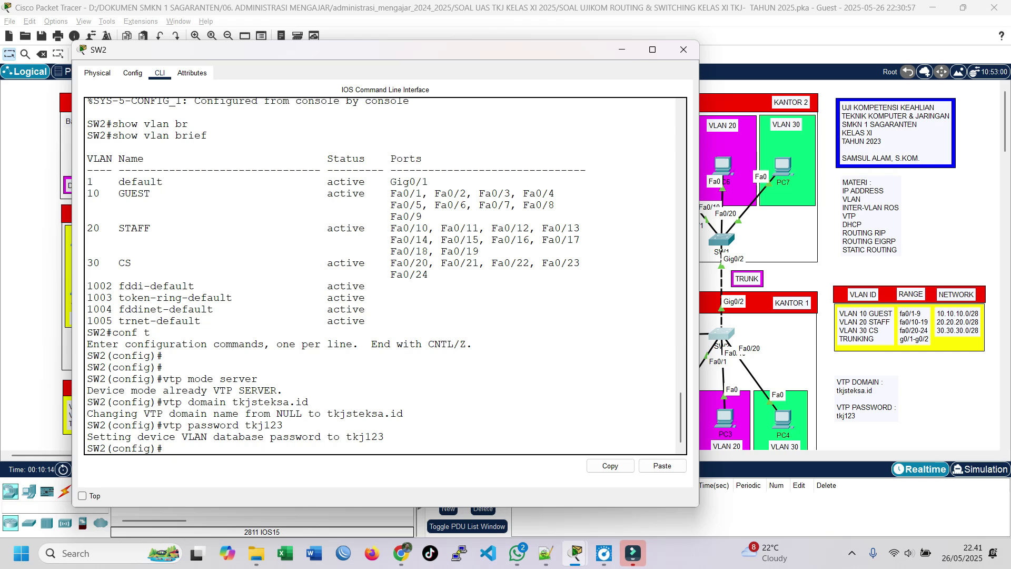
# Open SW1's command line, enter global configuration and set the hostname to SW1.
pyautogui.click(725, 236)
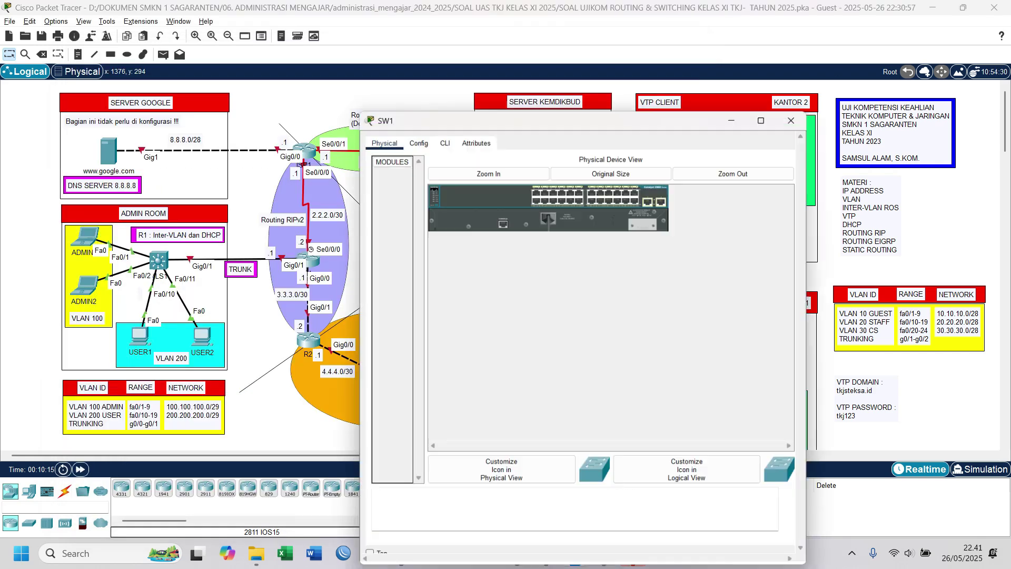
pyautogui.moveTo(667, 80); pyautogui.dragTo(563, 80)
pyautogui.click(339, 101)
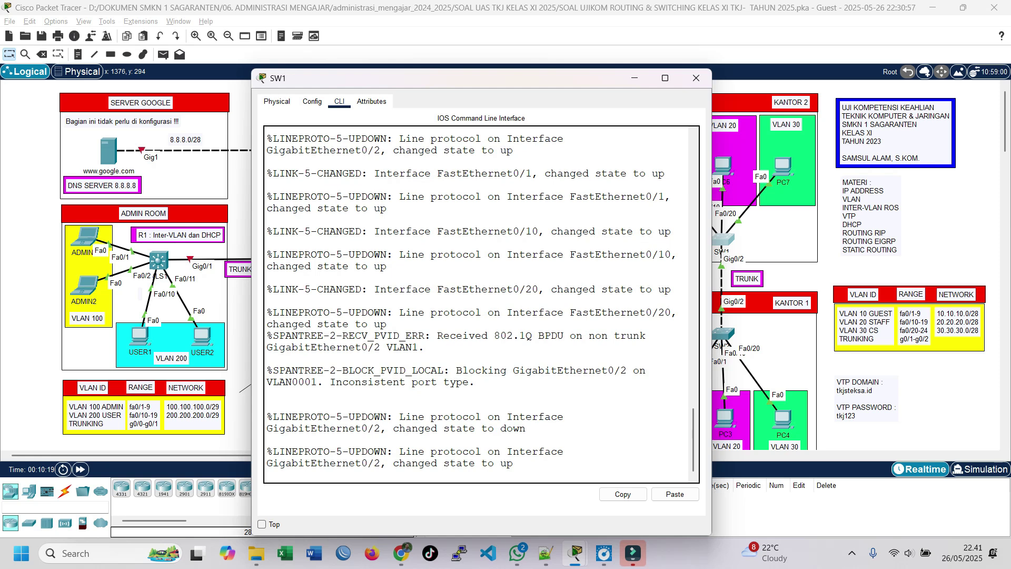
pyautogui.press('Return')
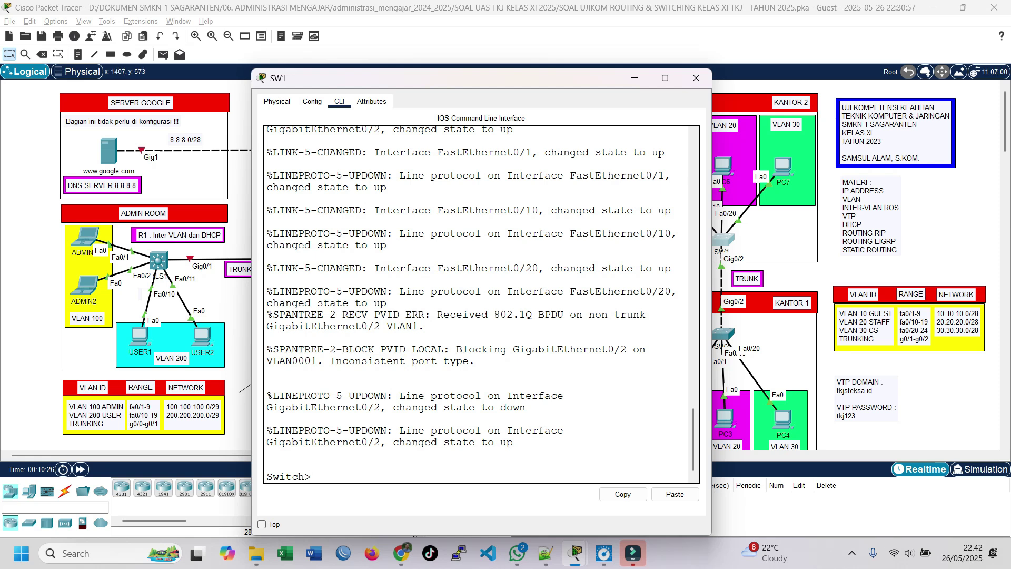
pyautogui.write('en')
pyautogui.press('Return')
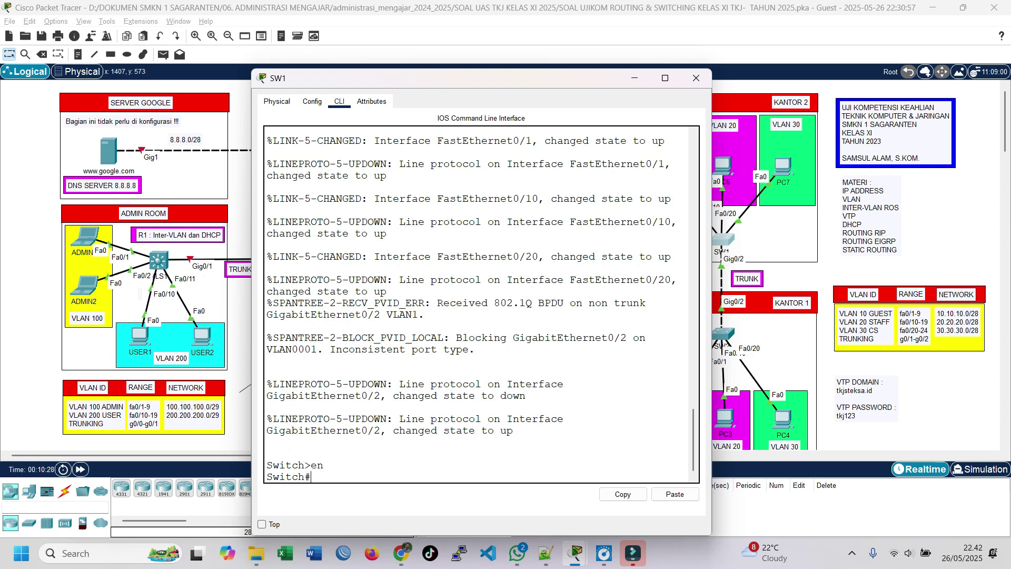
pyautogui.write('conf t')
pyautogui.press('Return')
pyautogui.write('host')
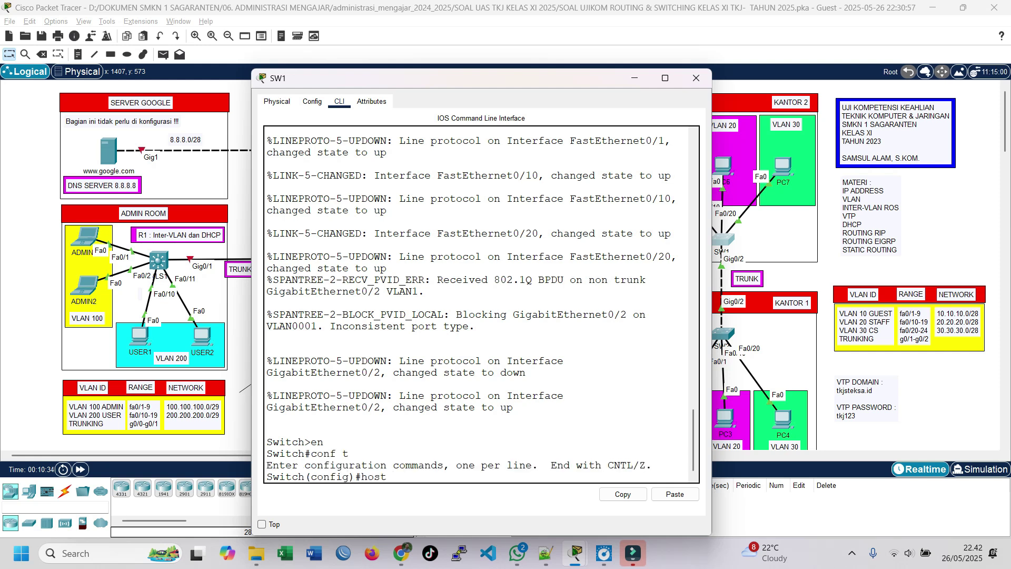
pyautogui.write(' SW1')
pyautogui.press('Return')
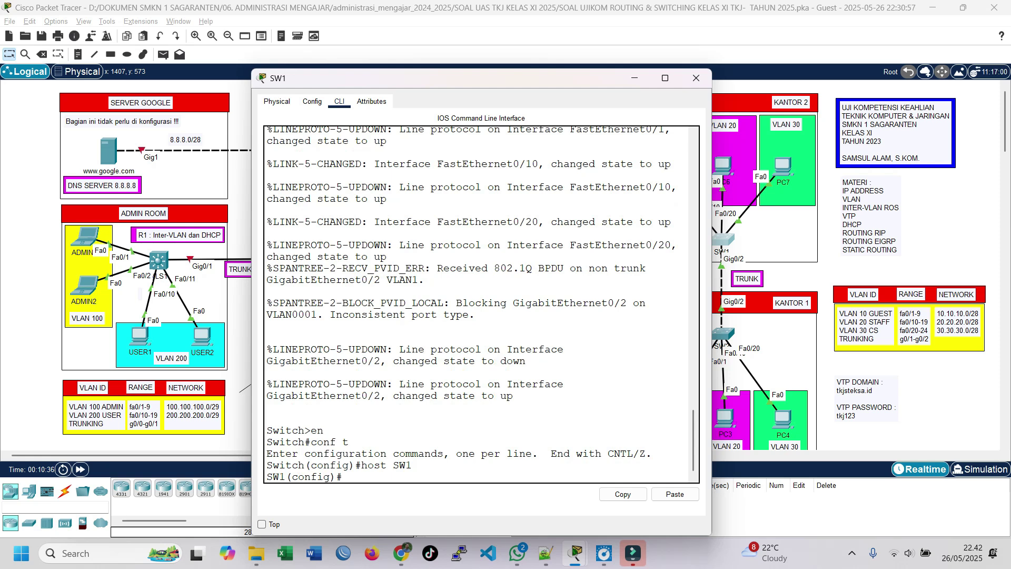
pyautogui.press('Return')
pyautogui.press('Return')
pyautogui.press('Return')
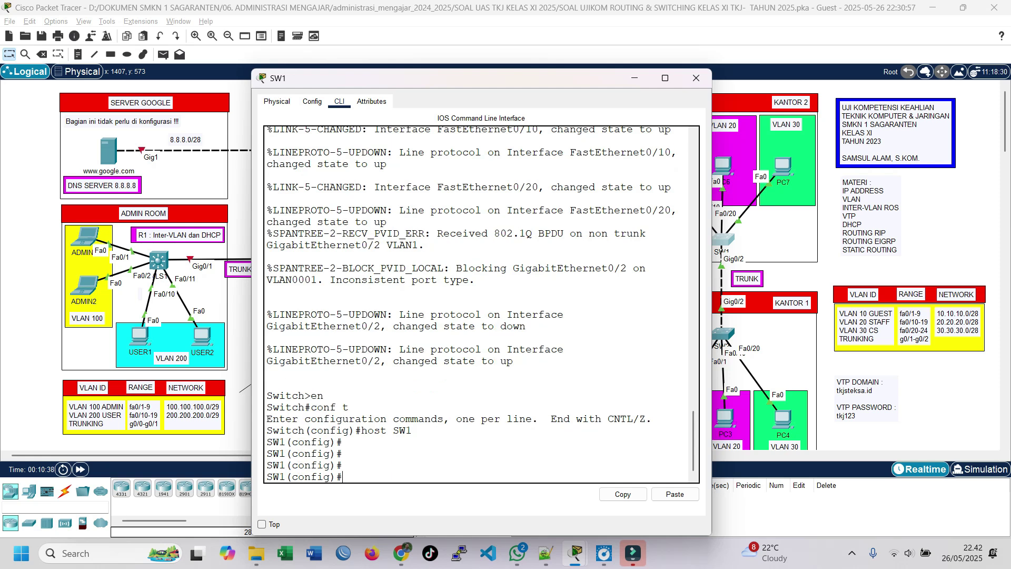
pyautogui.moveTo(356, 82); pyautogui.dragTo(268, 57)
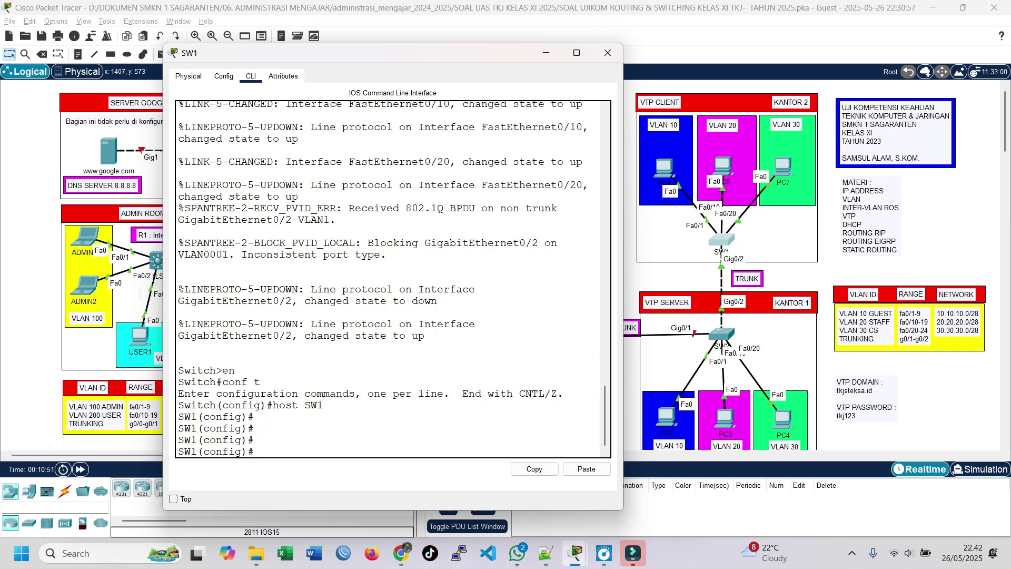
# Make SW1 a VTP client in domain tkjsteksa.id with the exam's VTP password, then exit configuration.
pyautogui.write('vtp mode client')
pyautogui.press('Return')
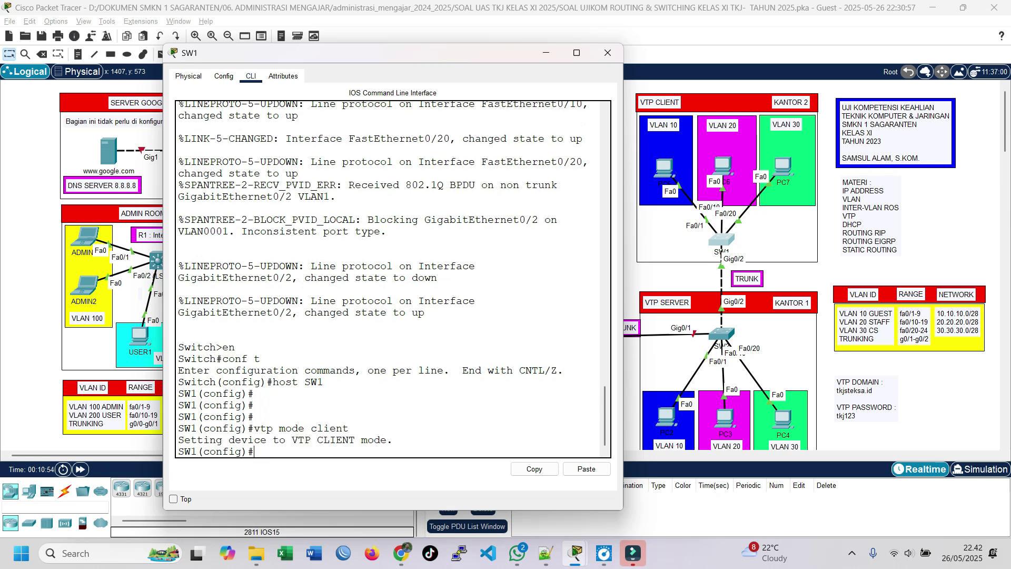
pyautogui.write('vtp domain tkjsteksa.id')
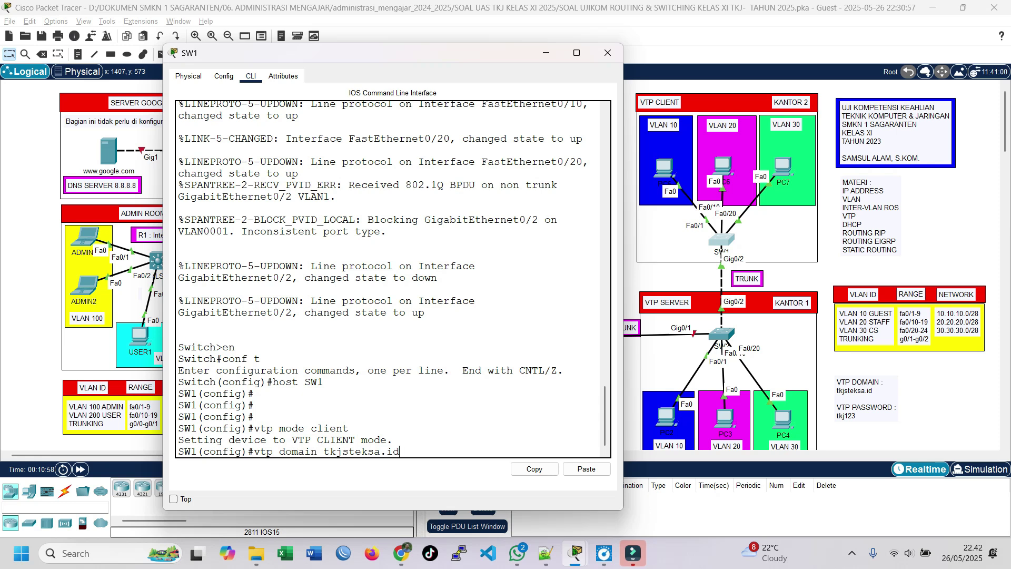
pyautogui.press('Return')
pyautogui.write('vtp ')
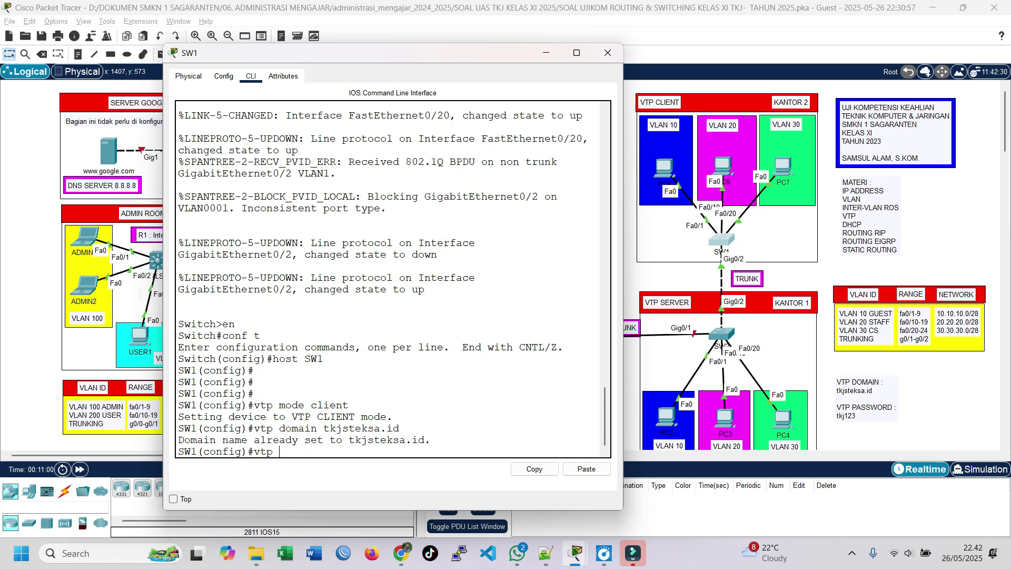
pyautogui.write('password tkj123')
pyautogui.press('Return')
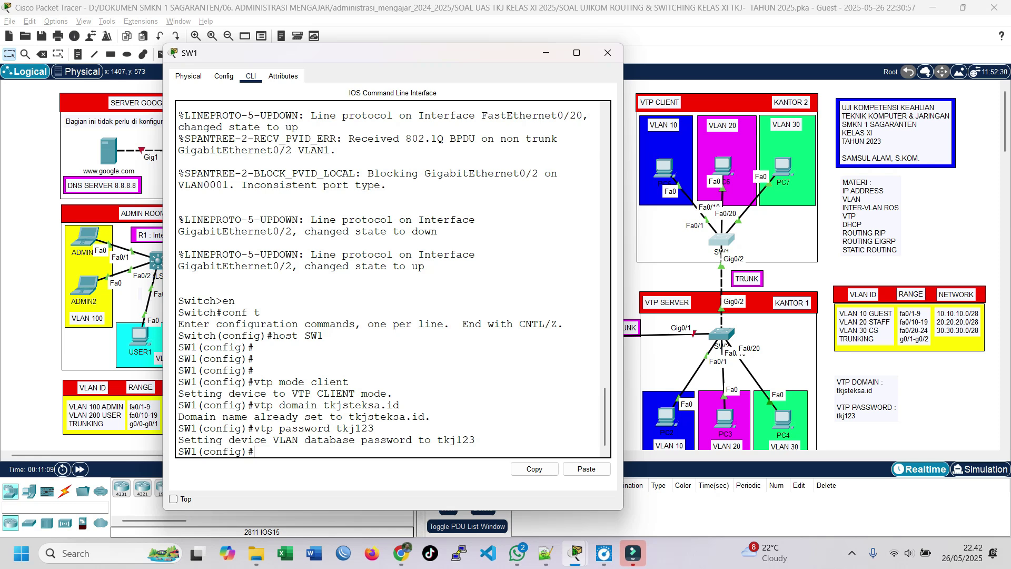
pyautogui.hotkey('ctrl', 'z')
pyautogui.press('Return')
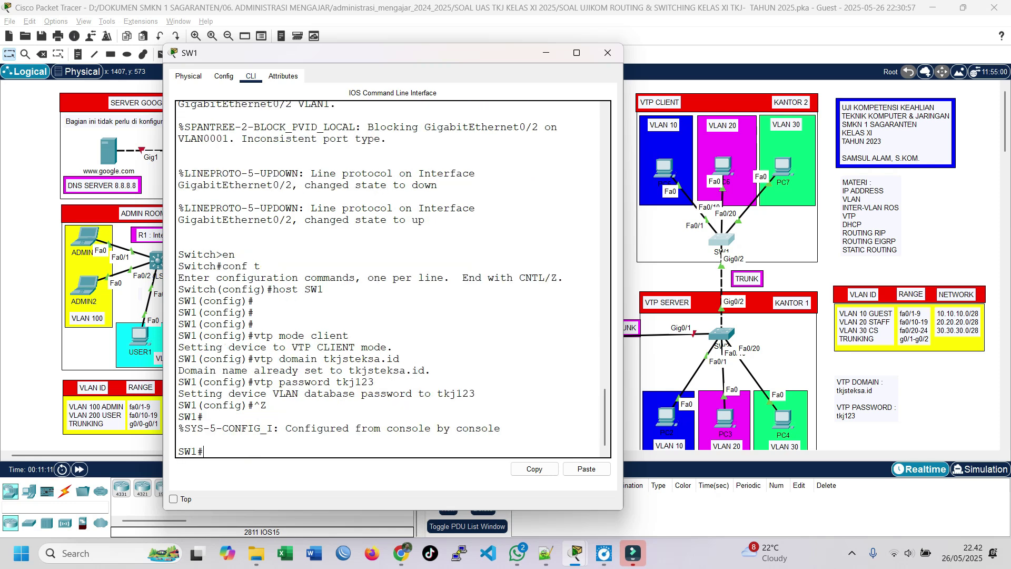
# Show SW1's VLAN brief with the console widened, pointing out the GUEST, STAFF and CS rows.
pyautogui.write('show vlan brie')
pyautogui.press('Tab')
pyautogui.press('Return')
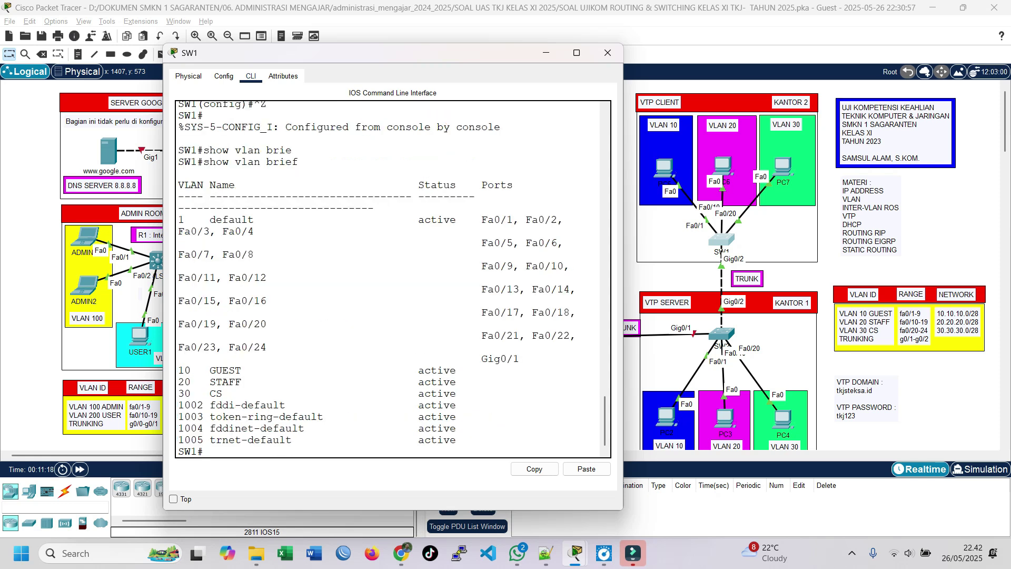
pyautogui.moveTo(623, 204); pyautogui.dragTo(727, 204)
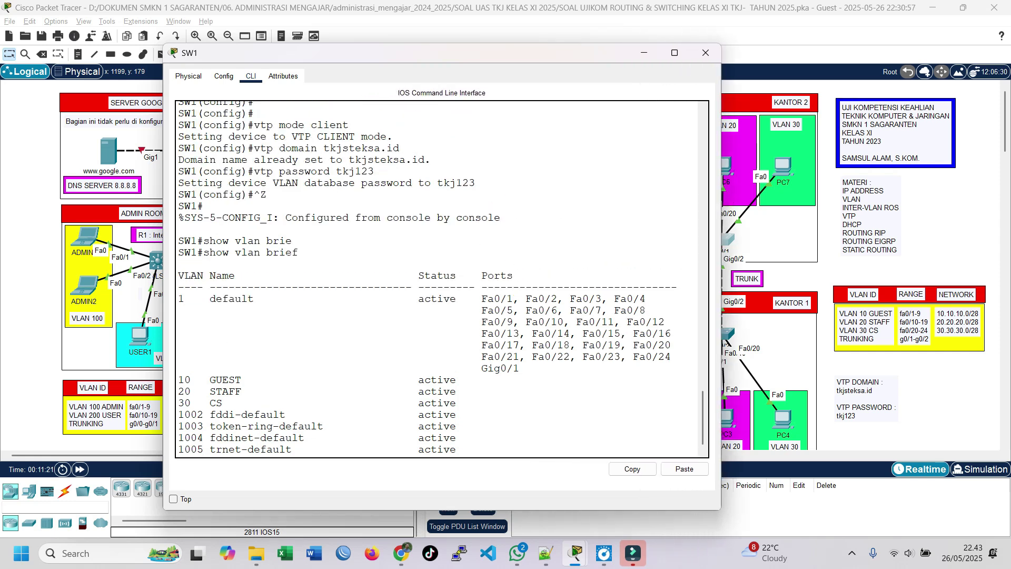
pyautogui.moveTo(540, 59); pyautogui.dragTo(439, 50)
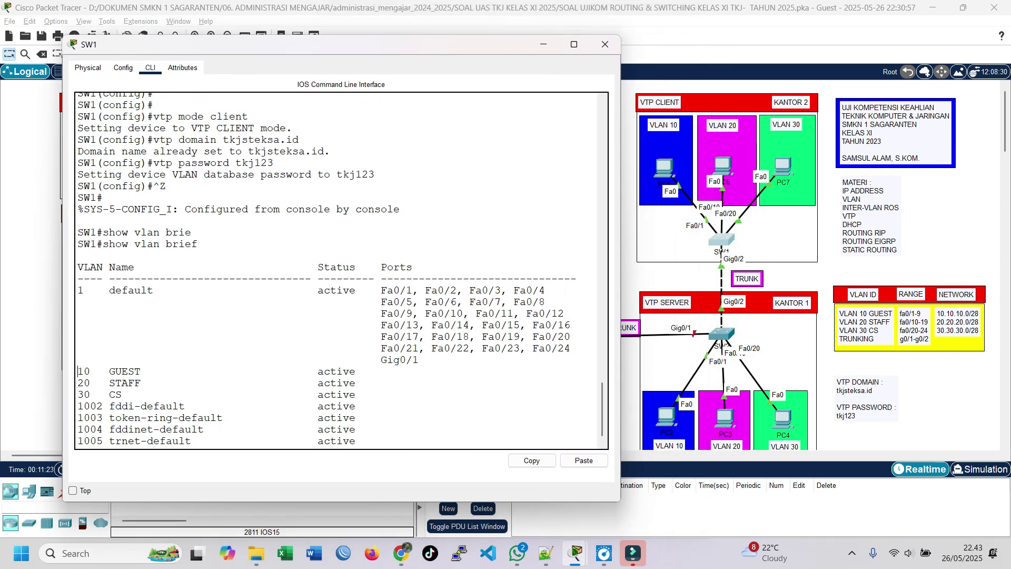
pyautogui.moveTo(78, 371); pyautogui.dragTo(97, 395)
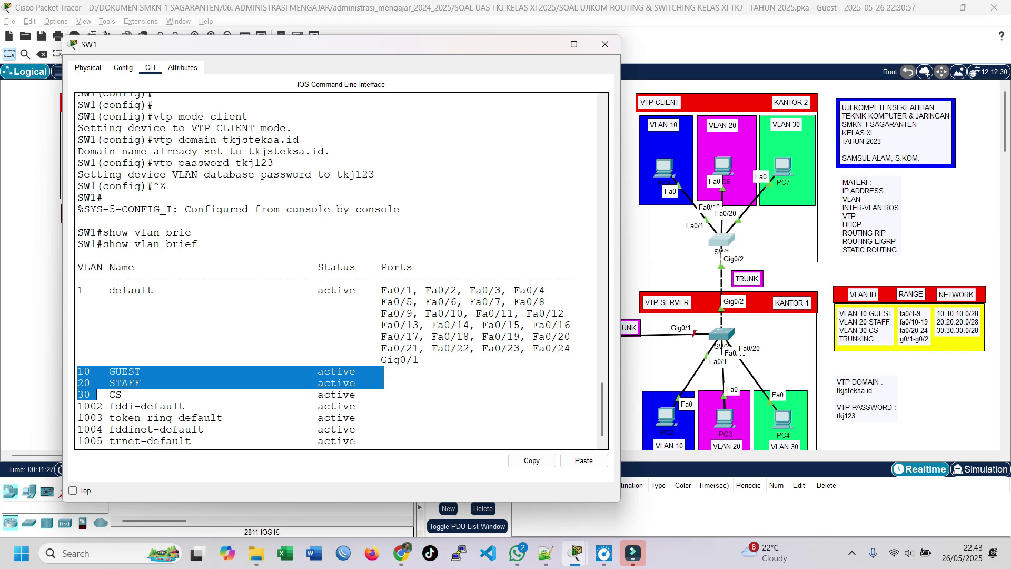
pyautogui.moveTo(419, 359); pyautogui.dragTo(77, 290)
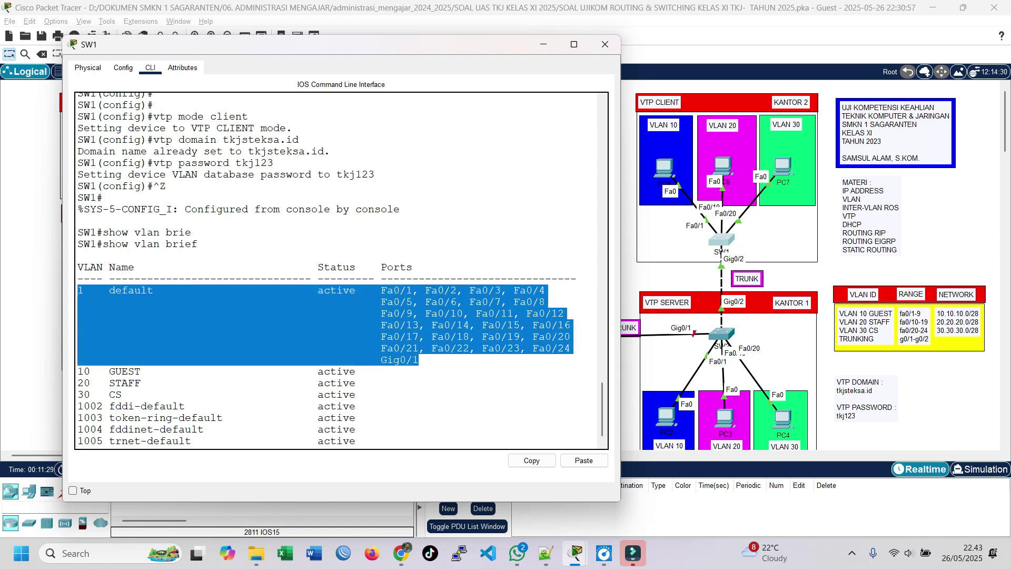
pyautogui.scroll(-1, 337, 316)
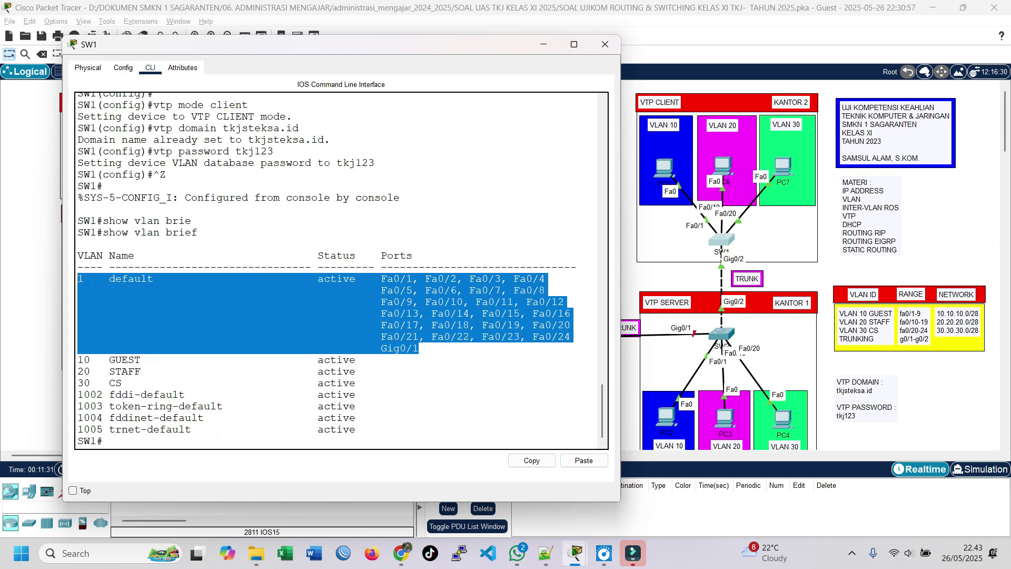
pyautogui.click(103, 442)
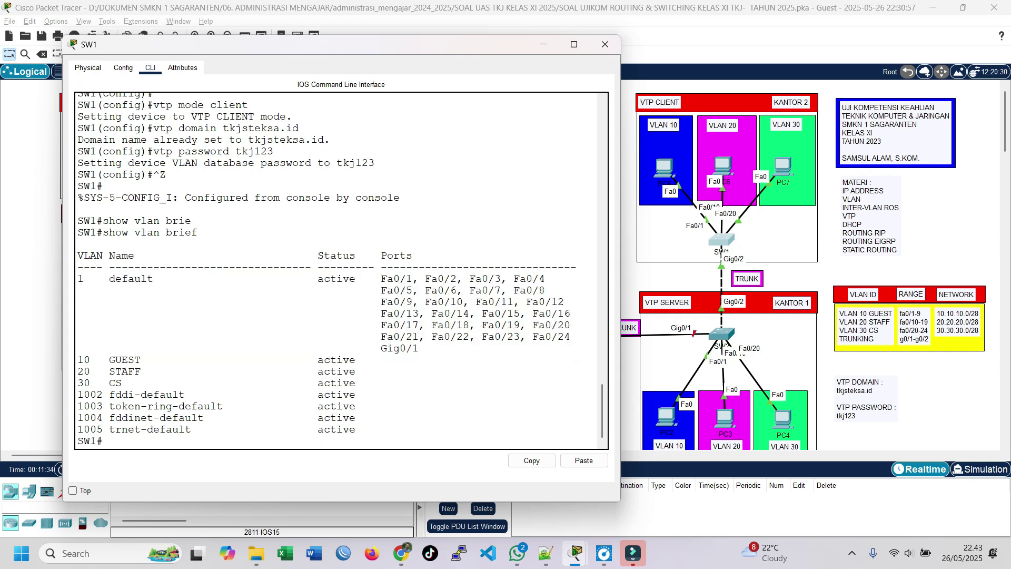
# Make SW1 ports fa0/1-9 access ports in VLAN 10.
pyautogui.write('conf t')
pyautogui.press('Return')
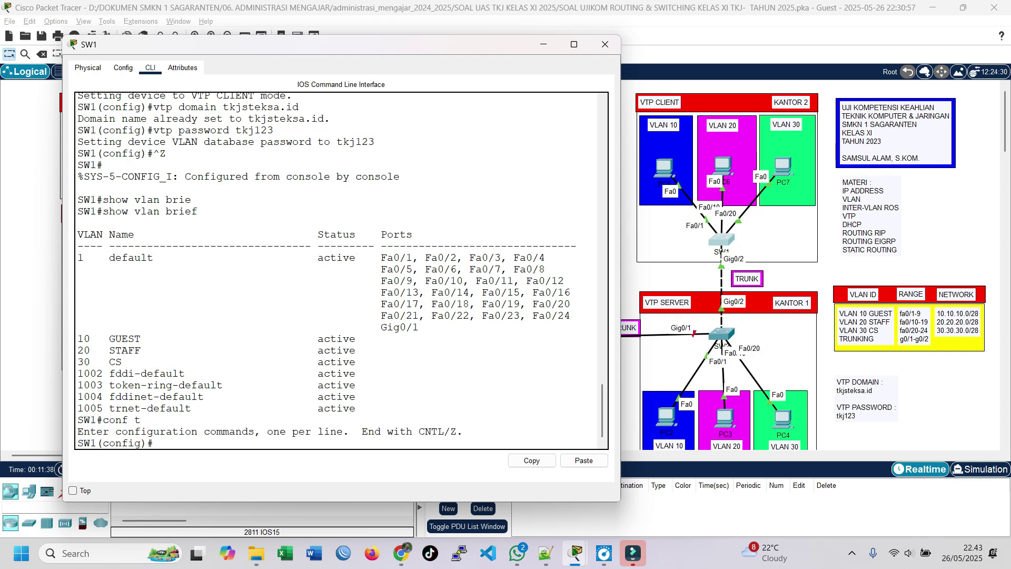
pyautogui.write('int range fa0/1-9')
pyautogui.press('Return')
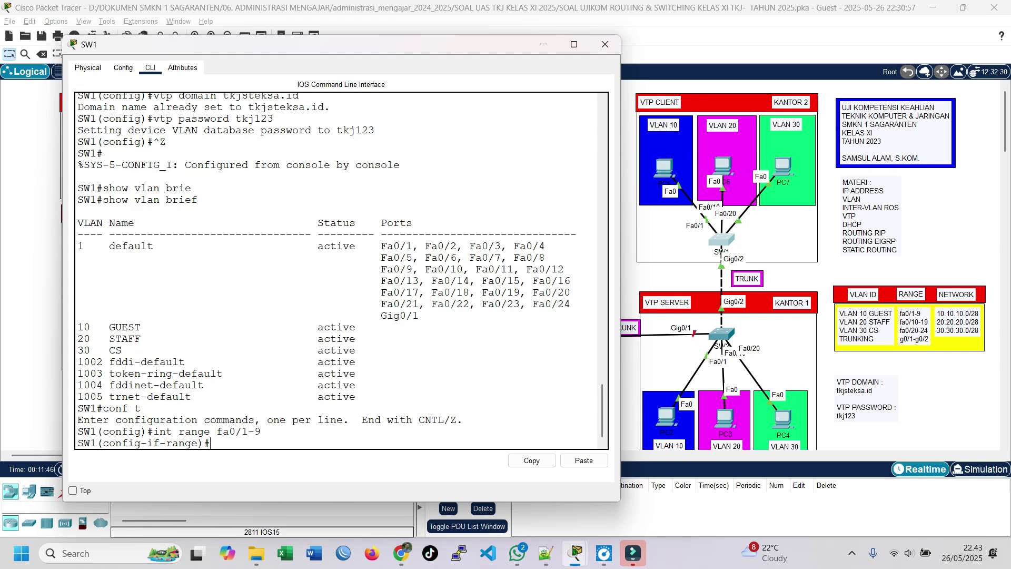
pyautogui.write('sw mod acc')
pyautogui.press('Return')
pyautogui.write('sw ac')
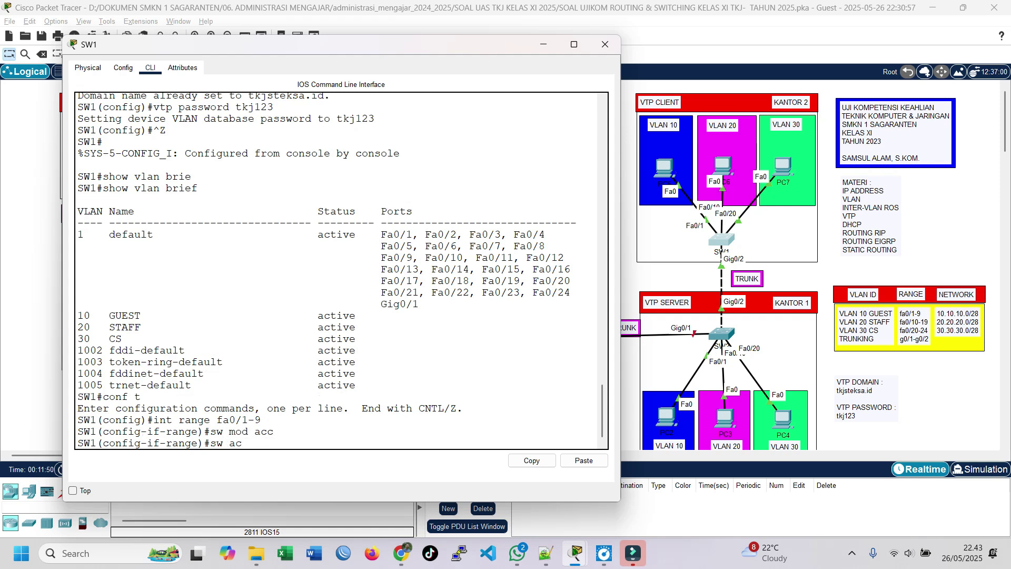
pyautogui.write('c vlan 10')
pyautogui.press('Return')
pyautogui.write('ex')
pyautogui.press('Return')
# Make ports fa0/10-19 access ports in VLAN 20.
pyautogui.write('int r')
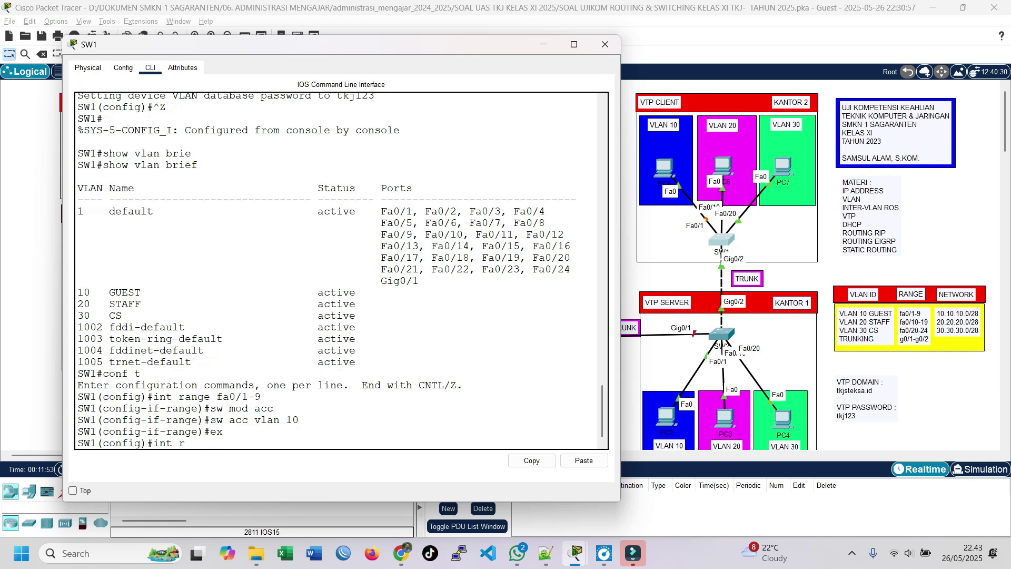
pyautogui.write('ange fa0/10-19')
pyautogui.press('Return')
pyautogui.write('sw mod acc')
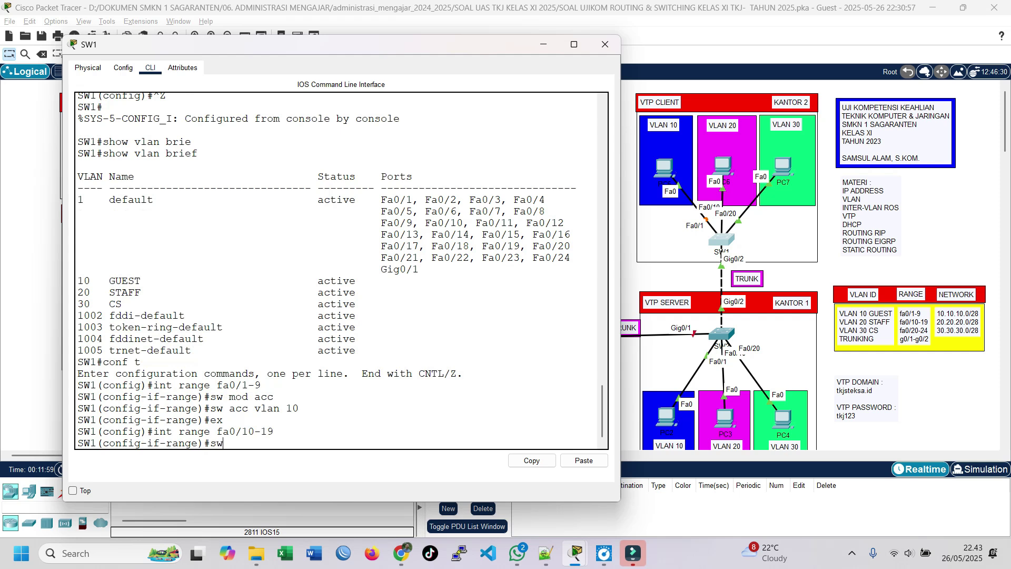
pyautogui.press('Return')
pyautogui.write('sw')
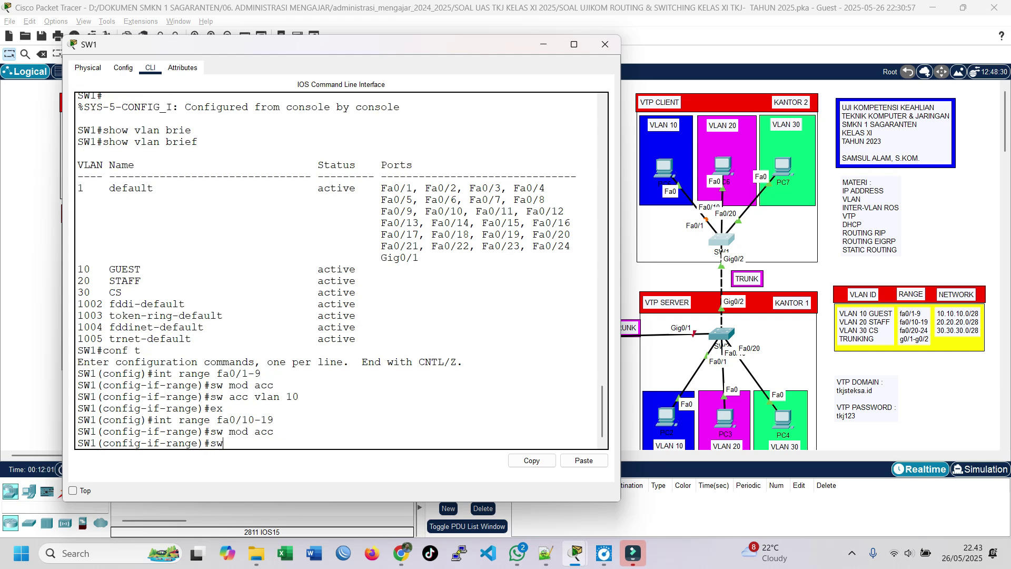
pyautogui.write(' acc vlan 20')
pyautogui.press('Return')
pyautogui.write('exi')
pyautogui.press('Return')
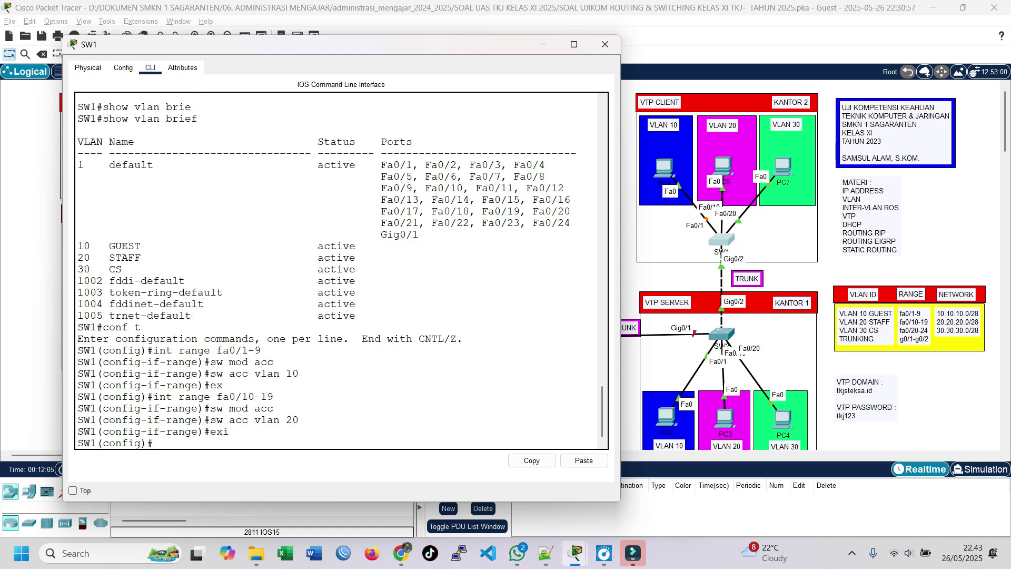
# Make ports fa0/20-24 access ports in VLAN 30.
pyautogui.write('int range fa0/20-24')
pyautogui.press('Return')
pyautogui.write('sw')
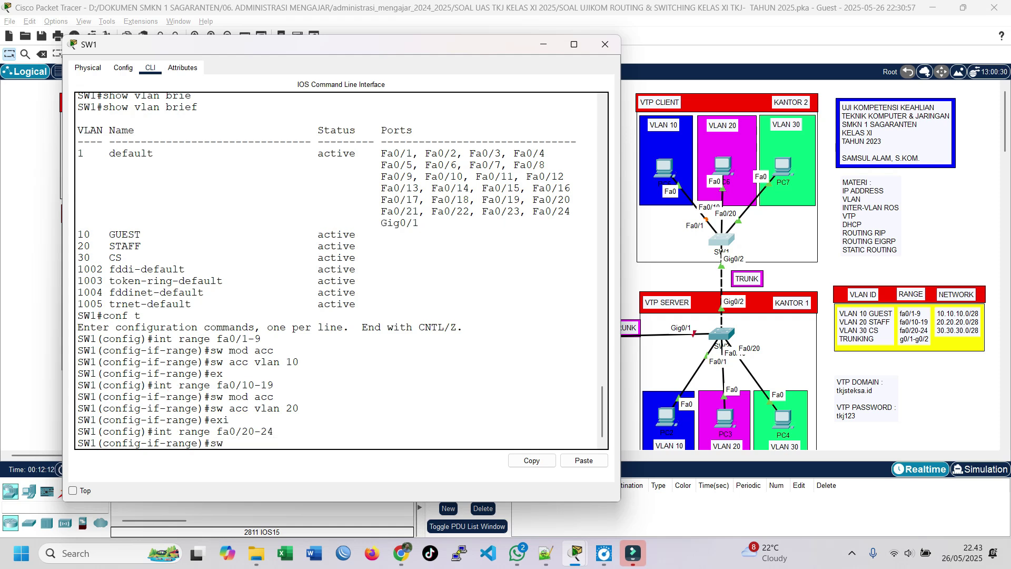
pyautogui.write(' mod acc')
pyautogui.press('Return')
pyautogui.write('s')
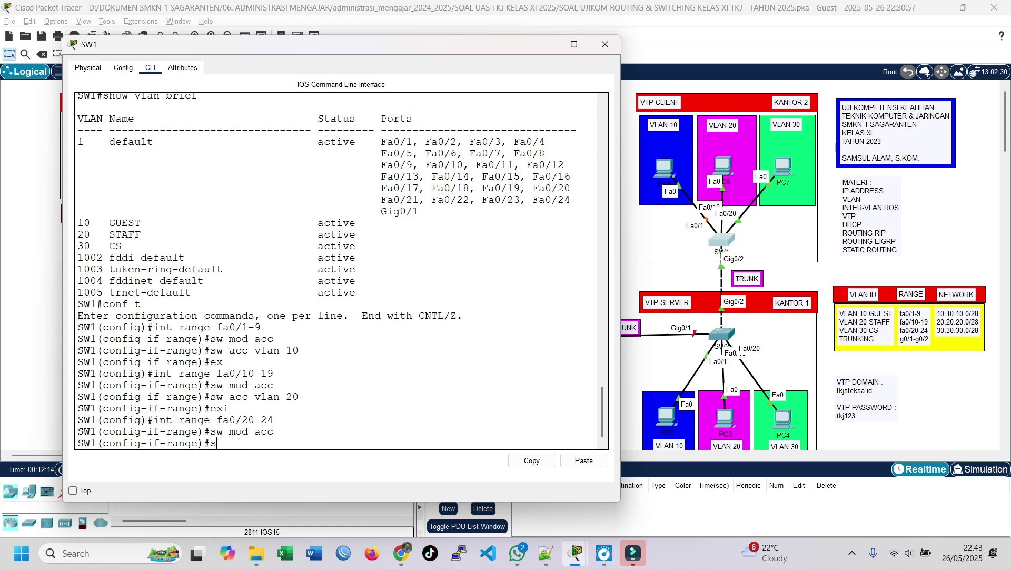
pyautogui.write('w acc vlan 30')
pyautogui.press('Return')
pyautogui.write('exit')
pyautogui.press('Return')
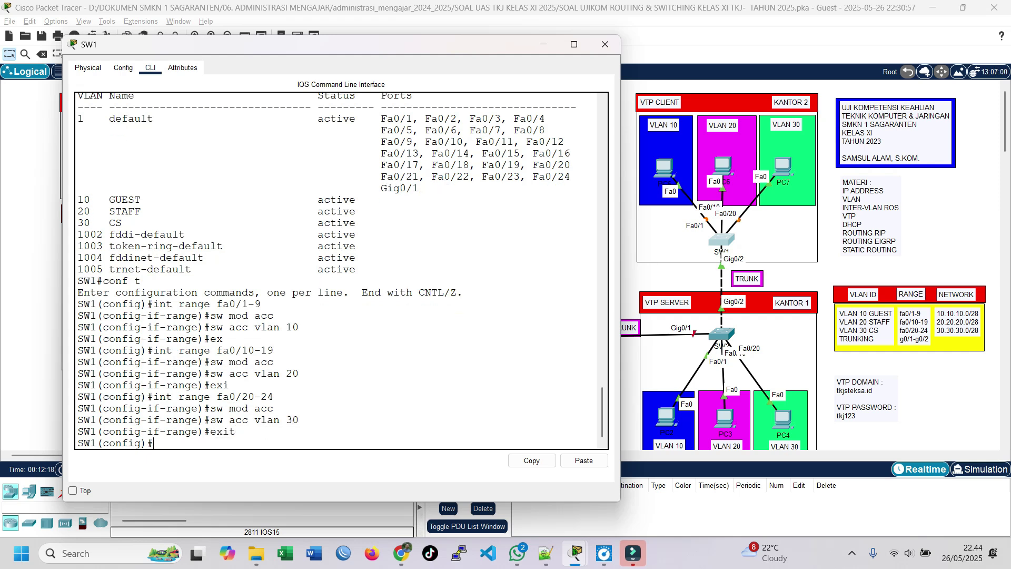
# Set uplink ports g0/1-2 to trunk mode.
pyautogui.write('int range g0/1-2')
pyautogui.press('Return')
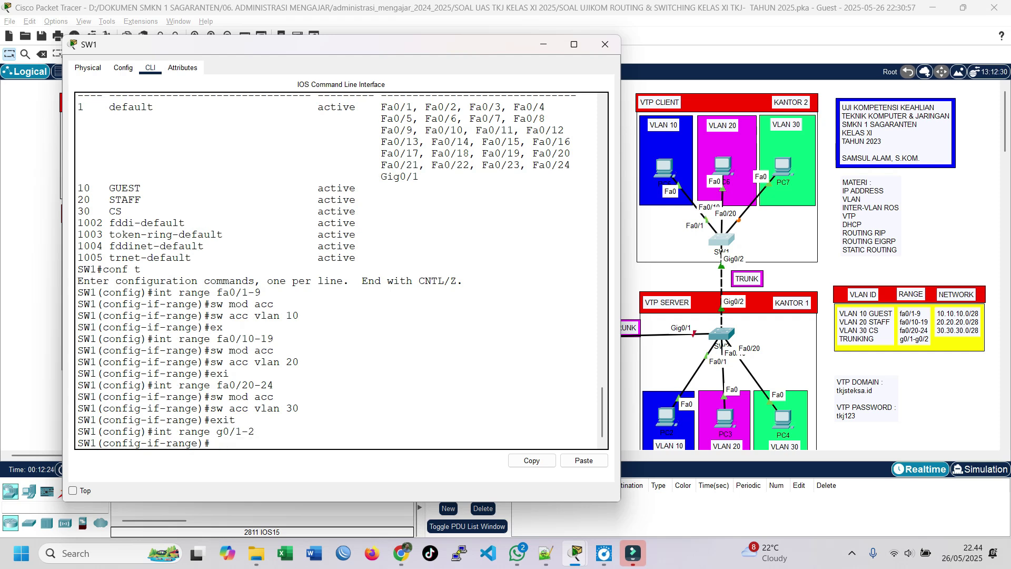
pyautogui.write('sw mod trunk')
pyautogui.press('Return')
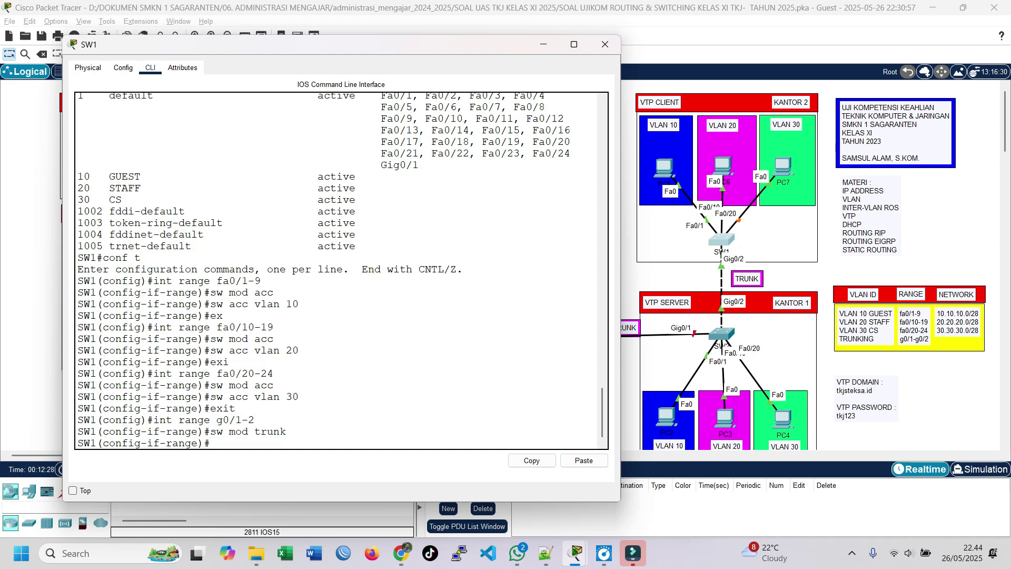
pyautogui.write('exit')
pyautogui.press('Return')
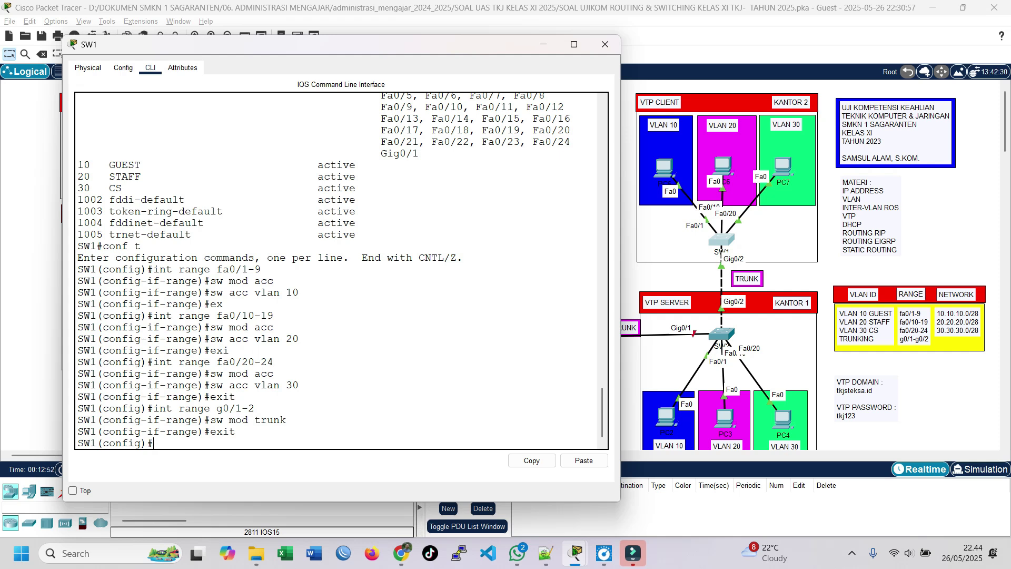
# Highlight the entered range, VLAN 10/30 and trunk commands in the console to review them.
pyautogui.moveTo(153, 269); pyautogui.dragTo(261, 269)
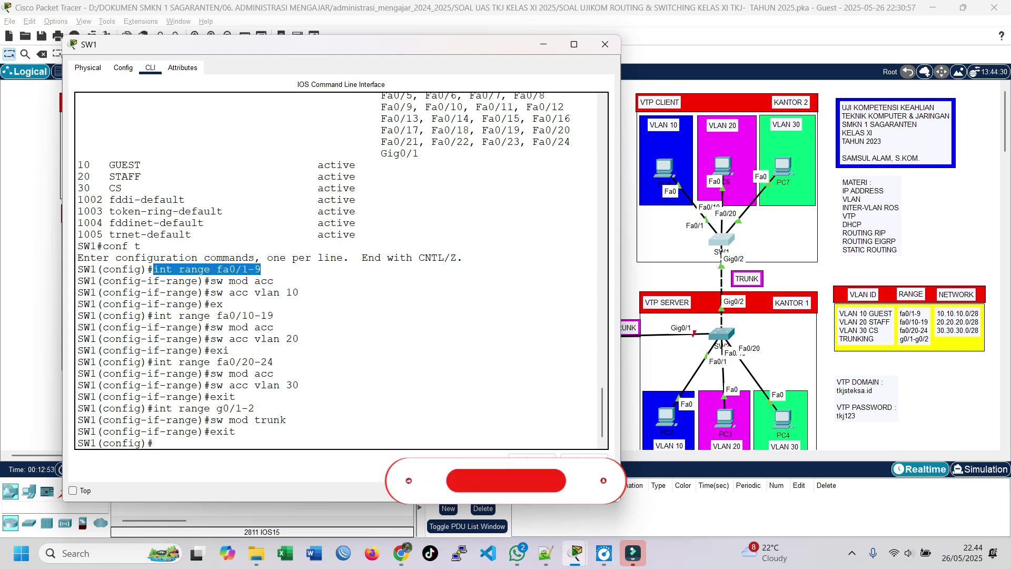
pyautogui.click(261, 271)
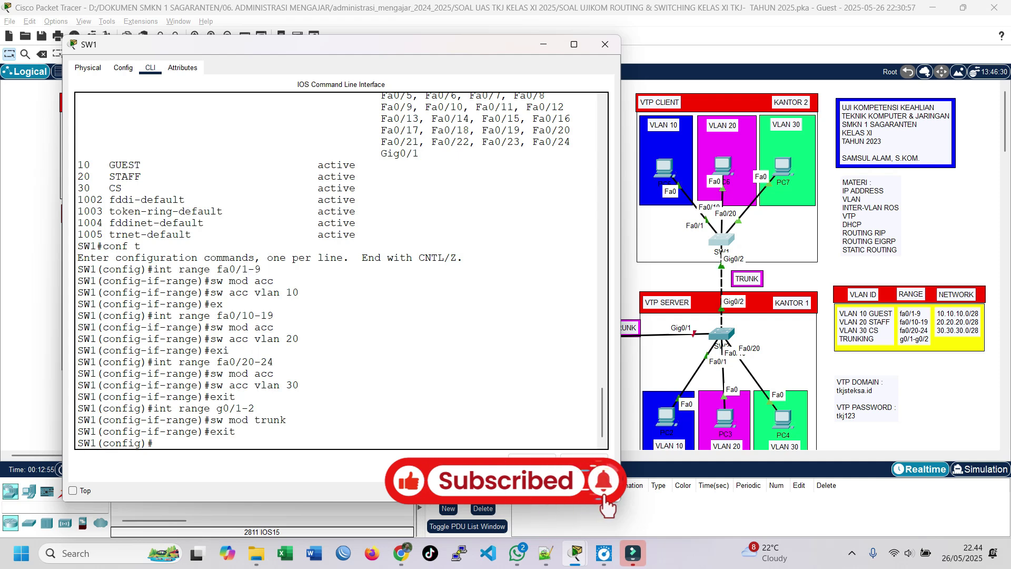
pyautogui.moveTo(299, 292); pyautogui.dragTo(260, 327)
pyautogui.click(299, 339)
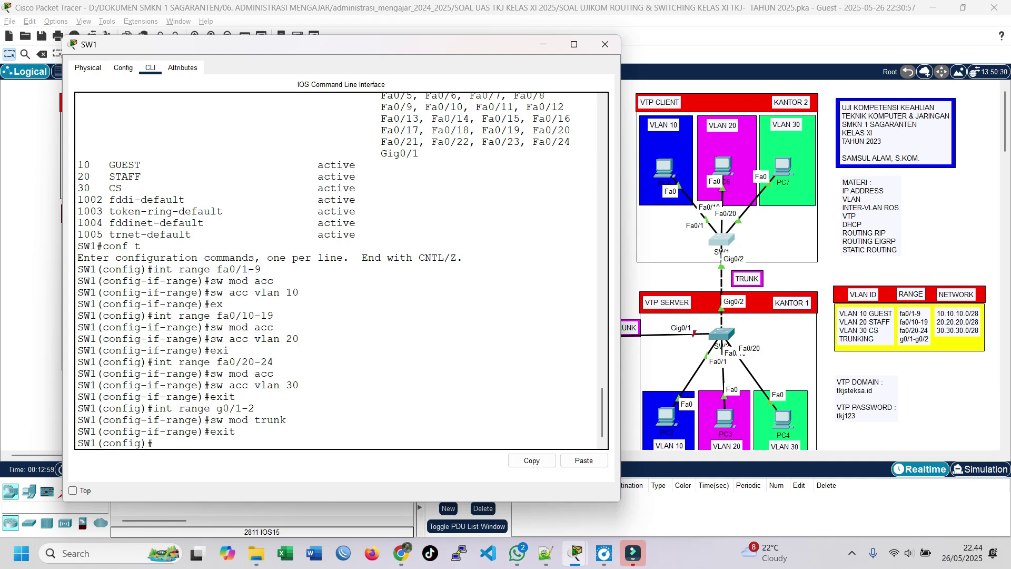
pyautogui.doubleClick(248, 362)
pyautogui.moveTo(299, 385); pyautogui.dragTo(255, 385)
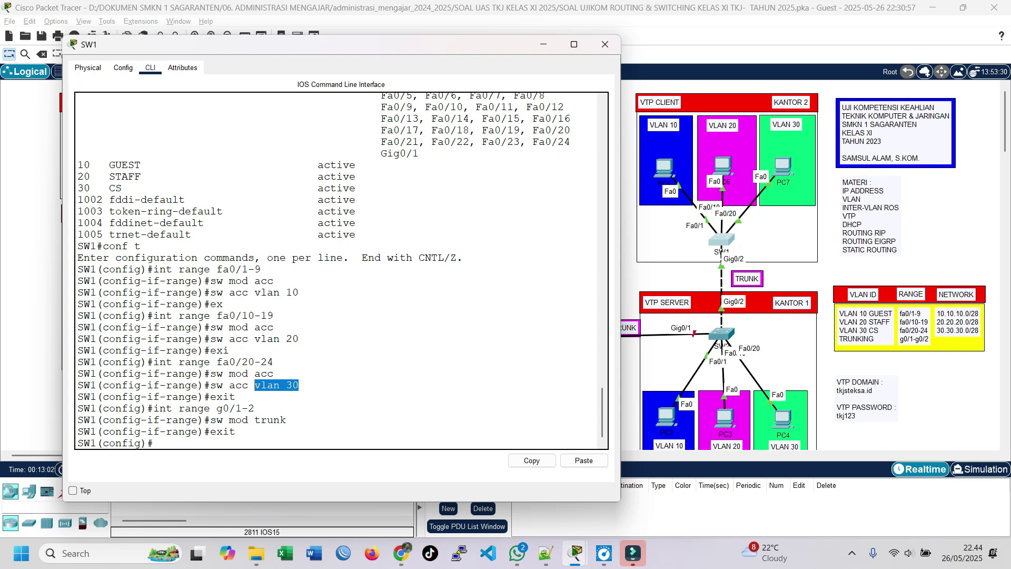
pyautogui.doubleClick(238, 408)
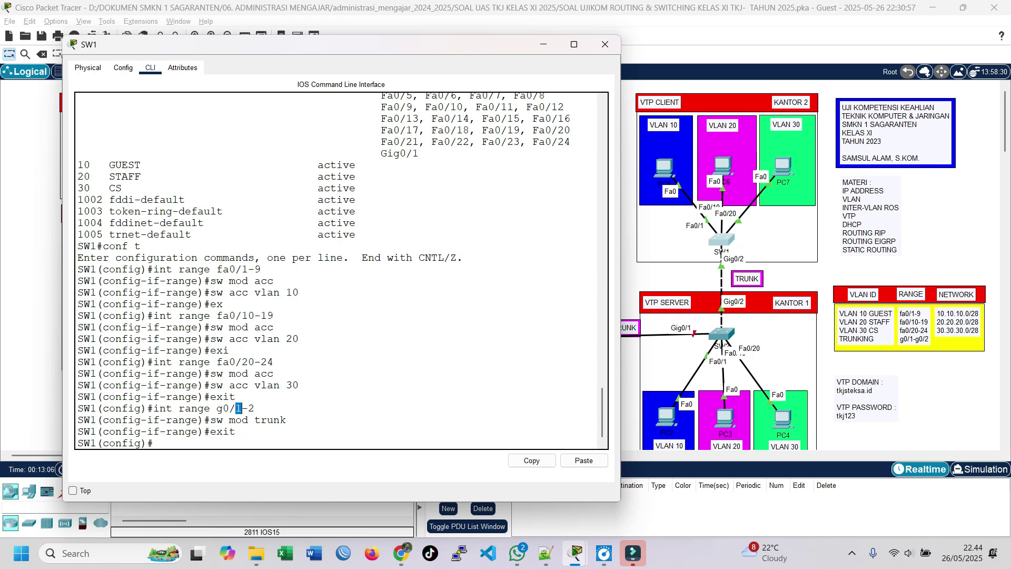
pyautogui.moveTo(300, 420); pyautogui.dragTo(298, 432)
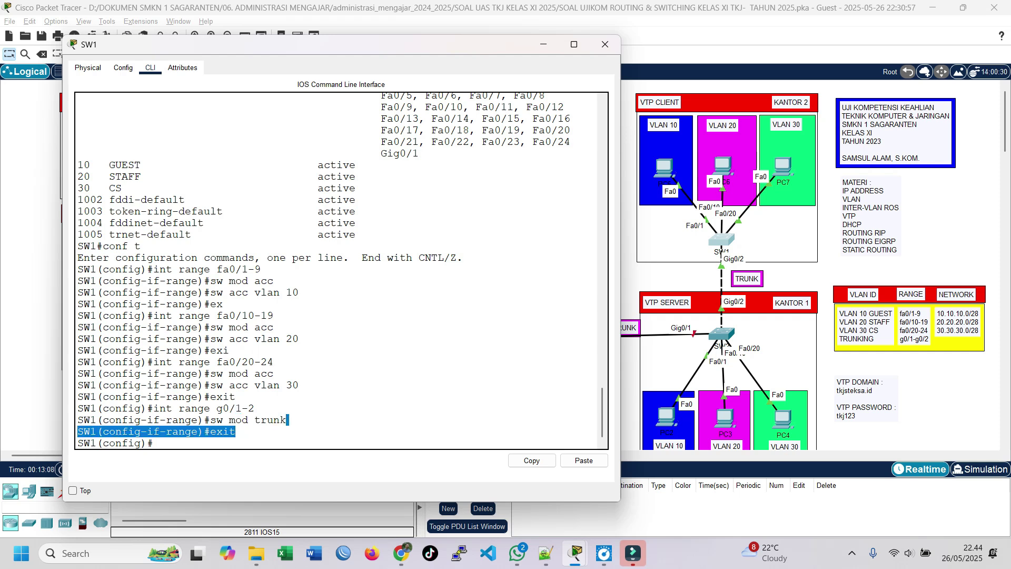
pyautogui.click(275, 328)
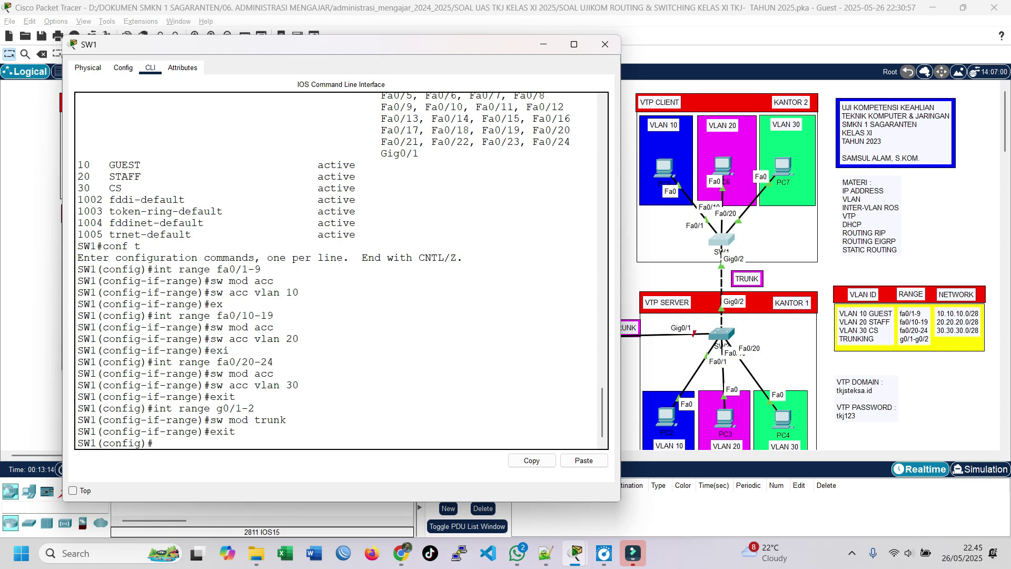
# List SW1's VLANs showing Fa0/1-9 GUEST, Fa0/10-19 STAFF, Fa0/20-24 CS, then minimize the console.
pyautogui.hotkey('ctrl', 'z')
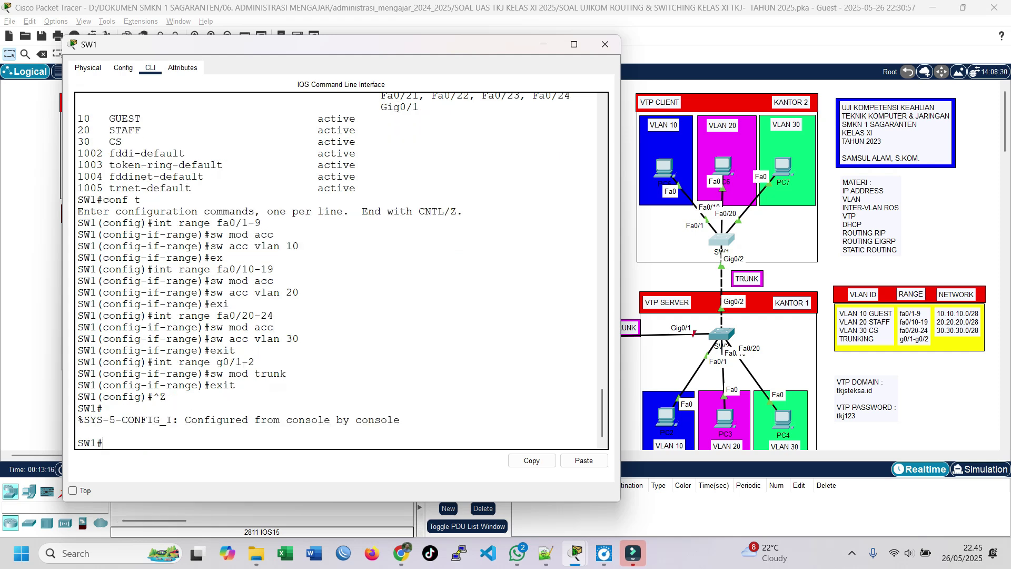
pyautogui.write('show vlan brief')
pyautogui.press('Return')
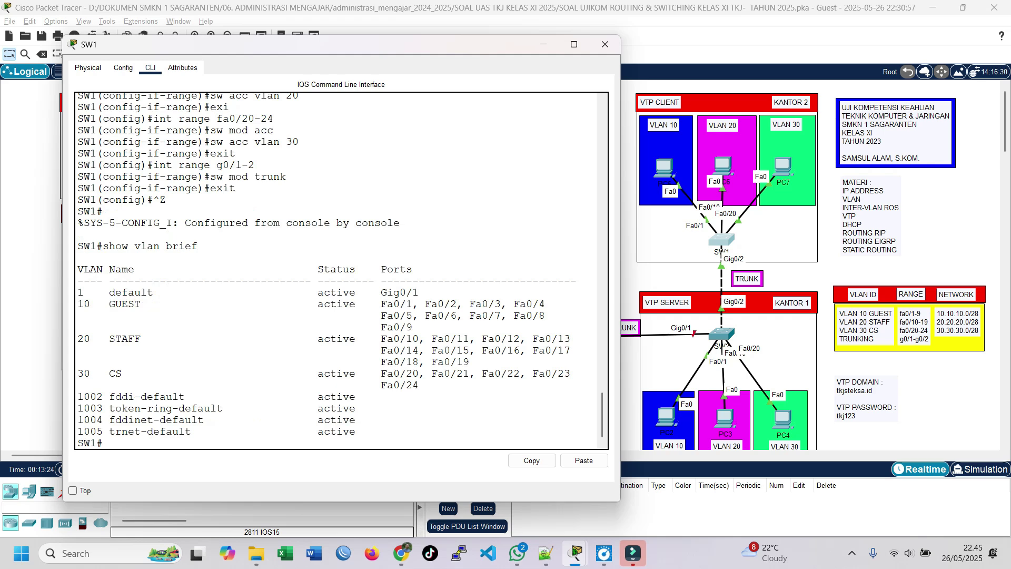
pyautogui.moveTo(620, 243); pyautogui.dragTo(685, 241)
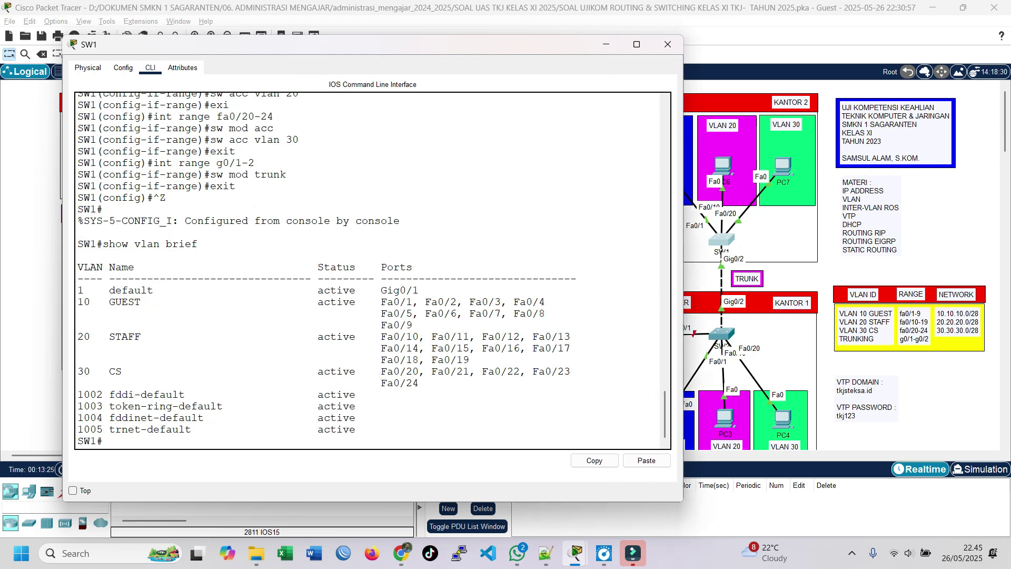
pyautogui.moveTo(413, 44); pyautogui.dragTo(364, 42)
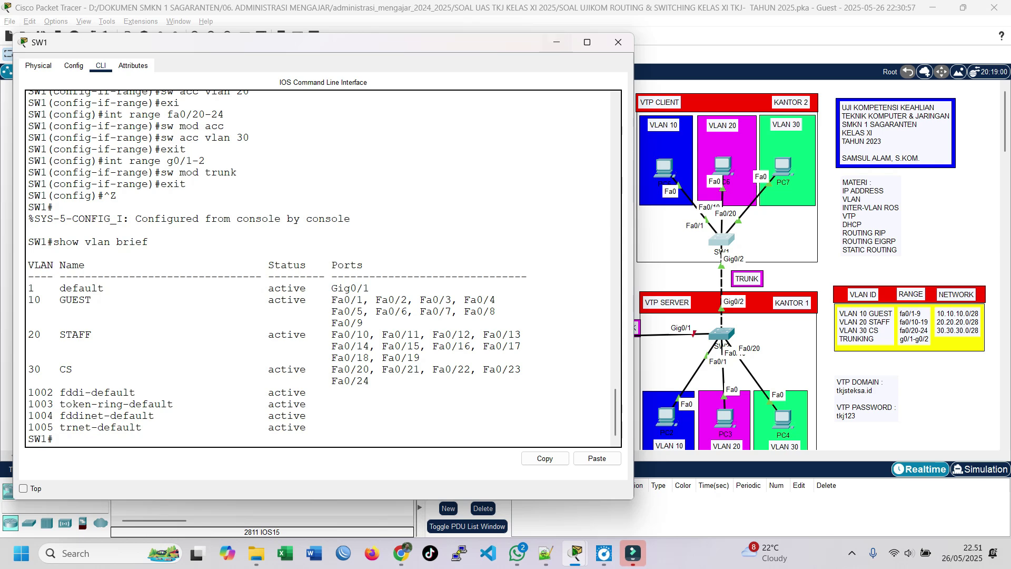
pyautogui.click(556, 42)
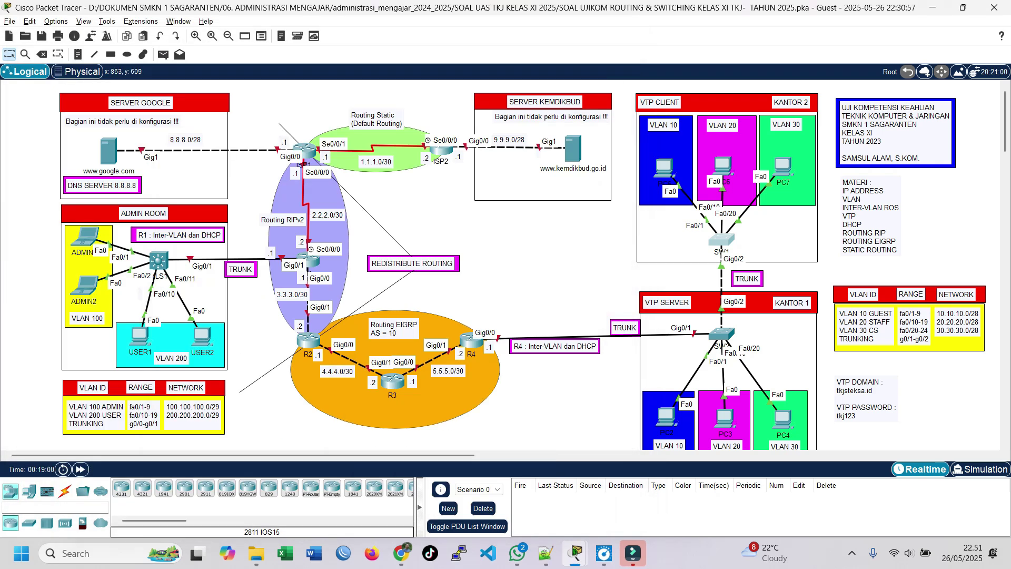
# Open R4's CLI tab and get past the startup message to the Router> prompt.
pyautogui.click(471, 339)
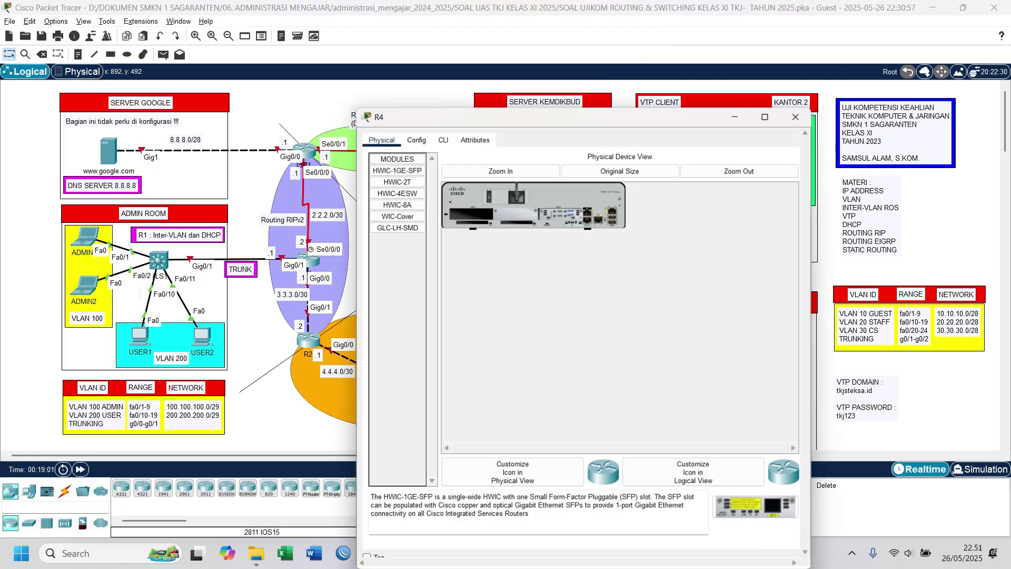
pyautogui.moveTo(627, 113); pyautogui.dragTo(273, 52)
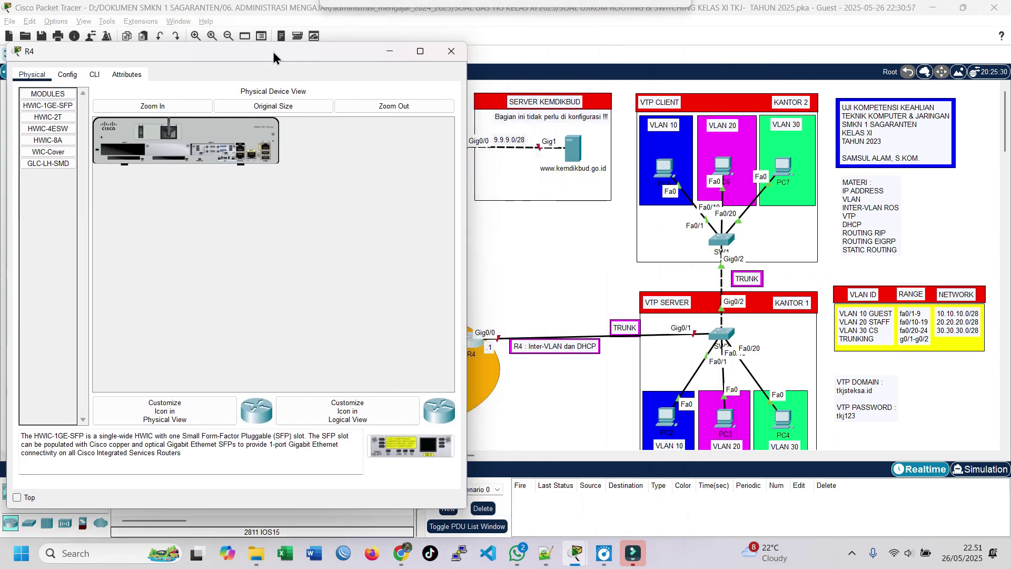
pyautogui.click(94, 74)
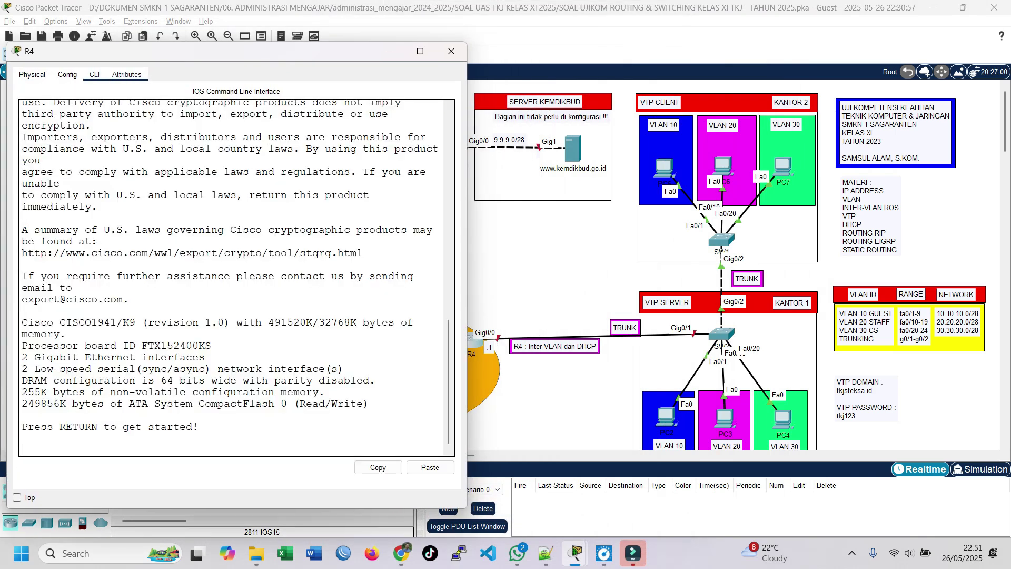
pyautogui.press('Return')
pyautogui.press('Return')
pyautogui.press('Return')
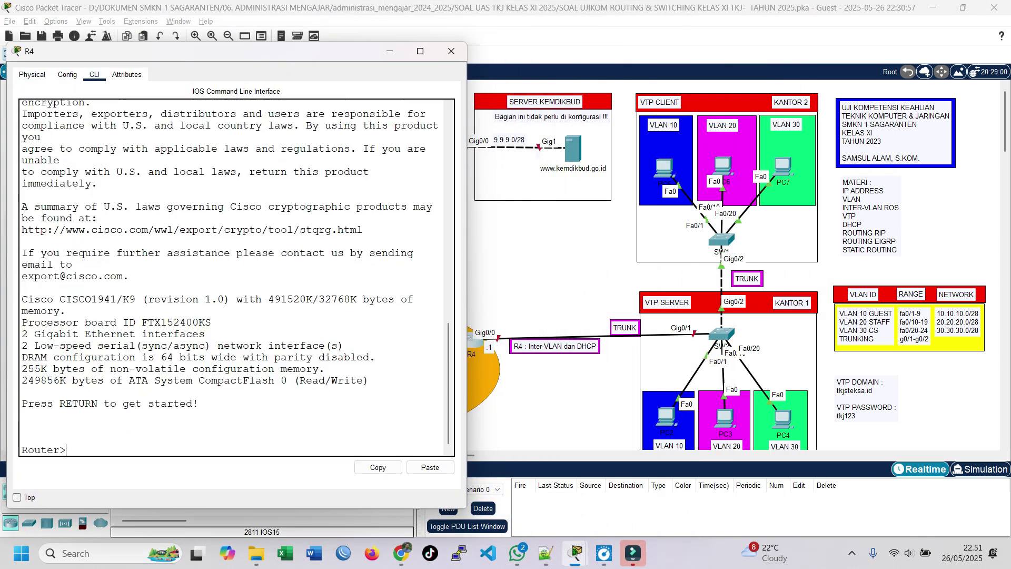
pyautogui.press('Return')
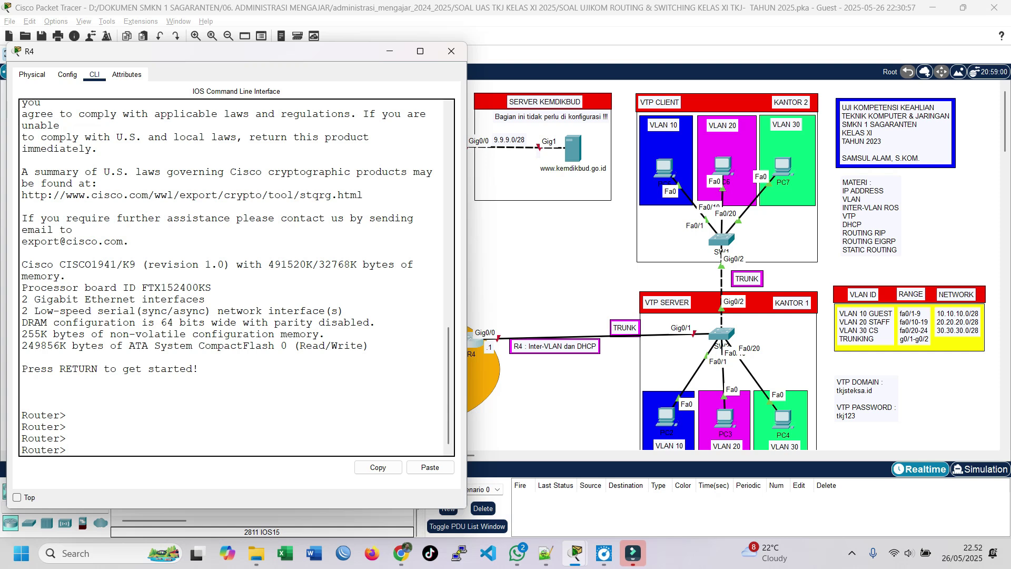
# Set the router's hostname to R4 and enable GigabitEthernet0/0 with no shutdown.
pyautogui.write('en')
pyautogui.press('Return')
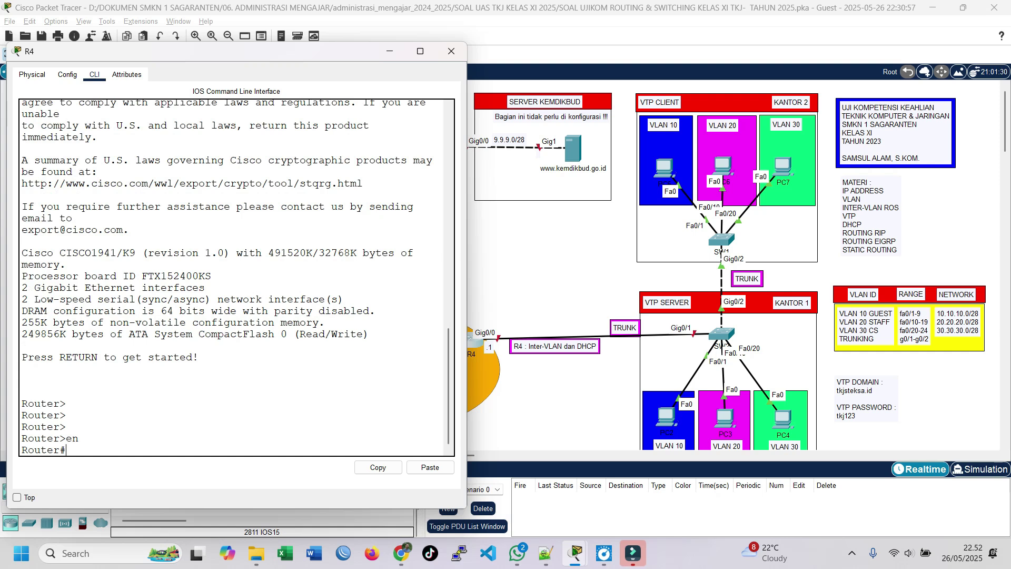
pyautogui.write('conf t')
pyautogui.press('Return')
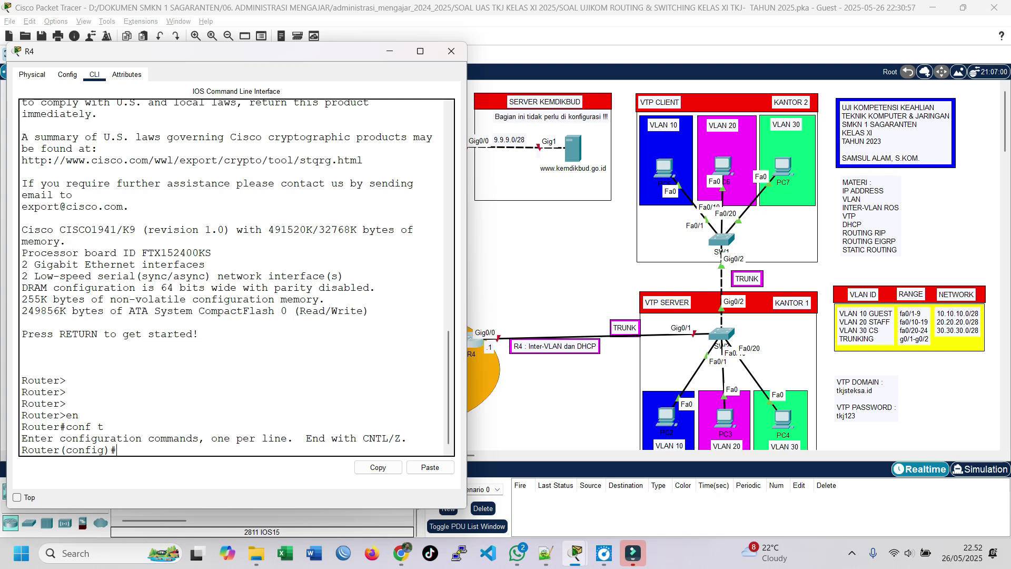
pyautogui.write('host R4')
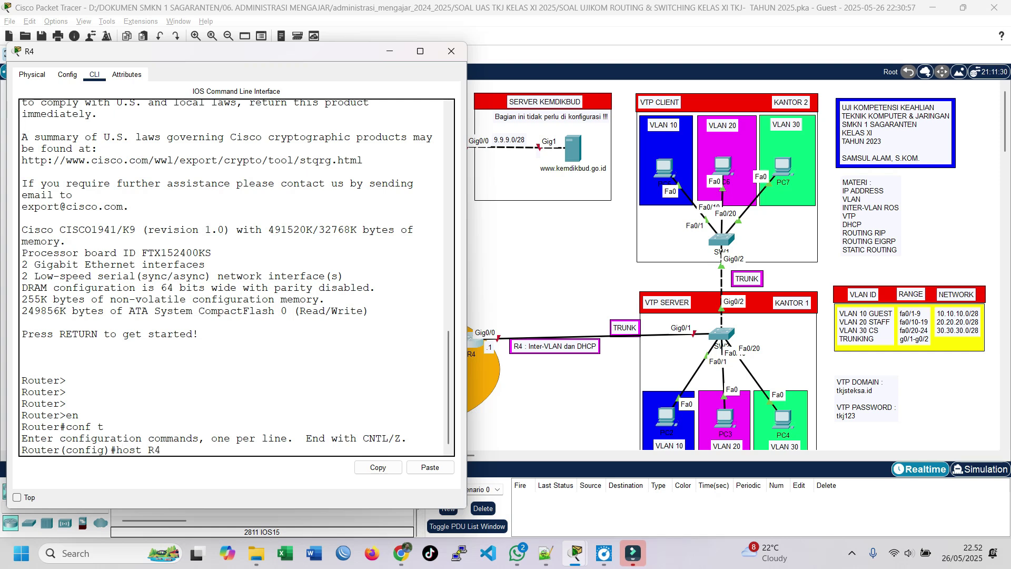
pyautogui.press('Return')
pyautogui.press('Return')
pyautogui.press('Return')
pyautogui.press('Return')
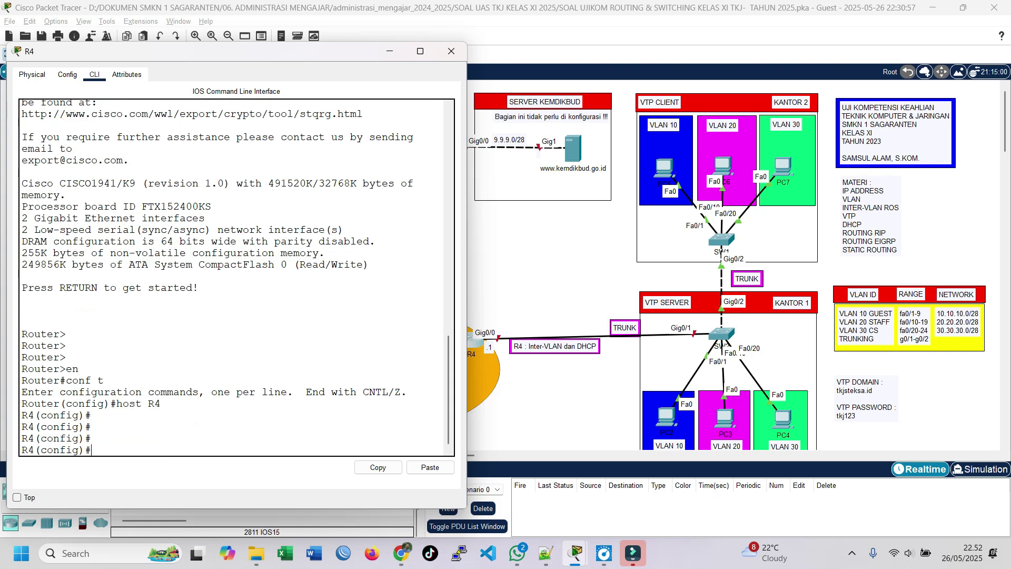
pyautogui.write('int g0/0')
pyautogui.press('Return')
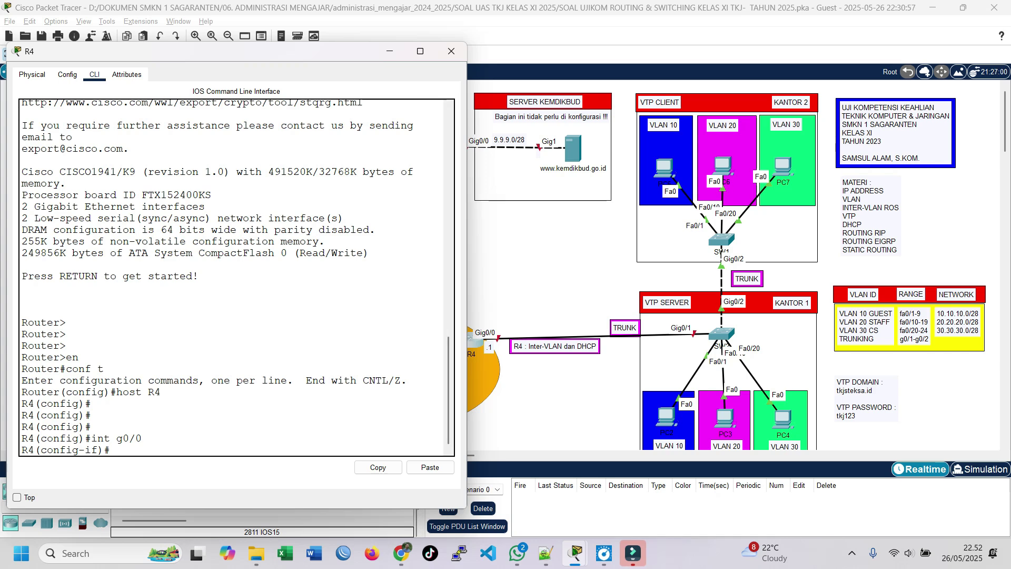
pyautogui.write('no sh')
pyautogui.press('Return')
pyautogui.press('Return')
pyautogui.write('exit')
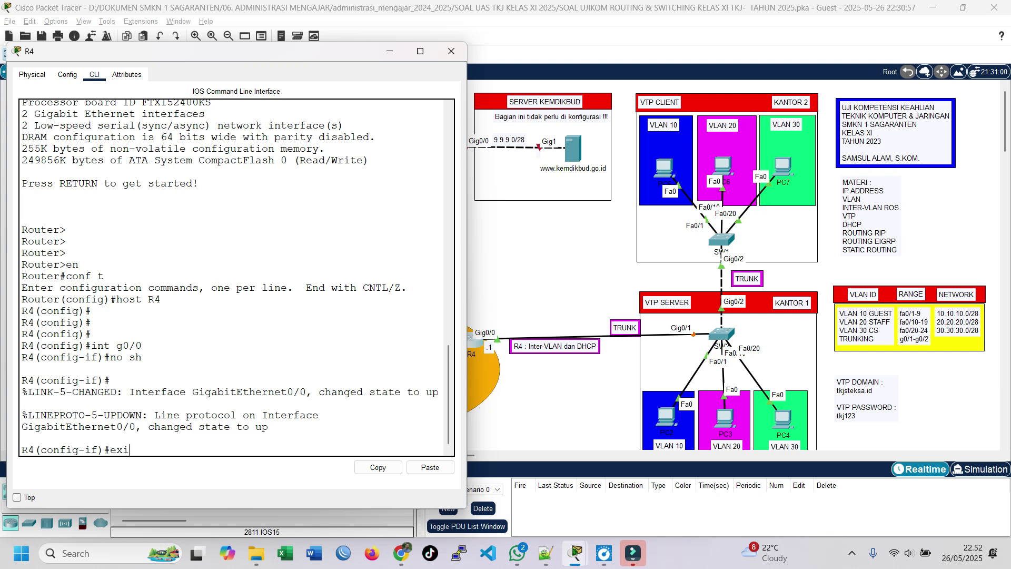
pyautogui.press('Return')
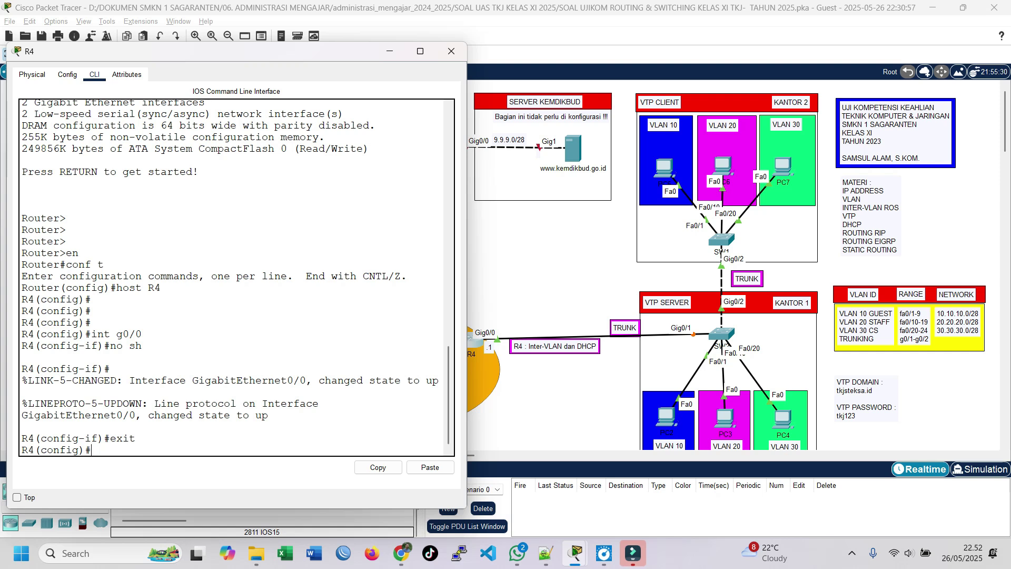
# Create subinterface g0/0.10 with encapsulation dot1Q 10 and begin entering ip address 10.10.10.1.
pyautogui.write('int g0/0.10')
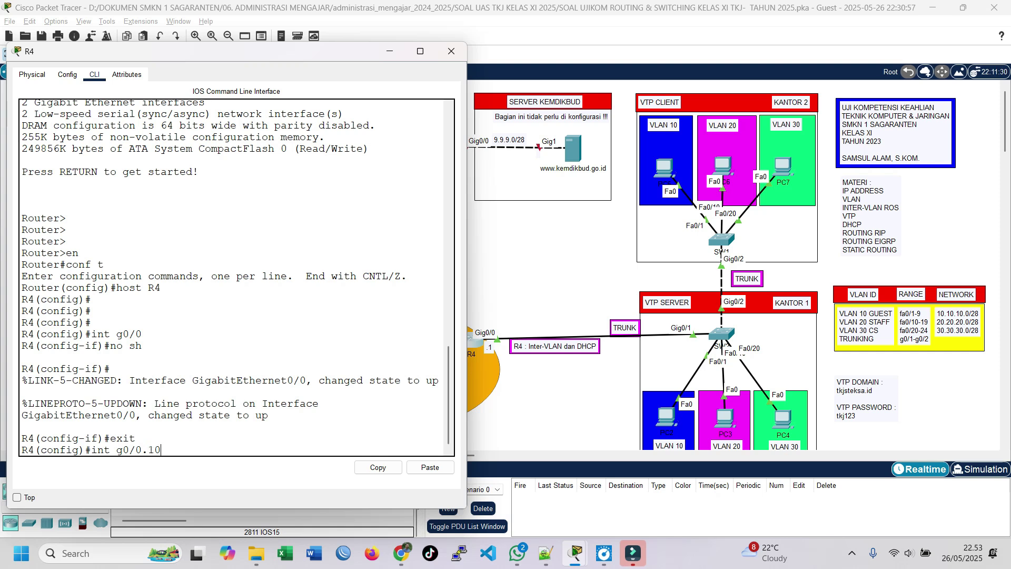
pyautogui.press('Return')
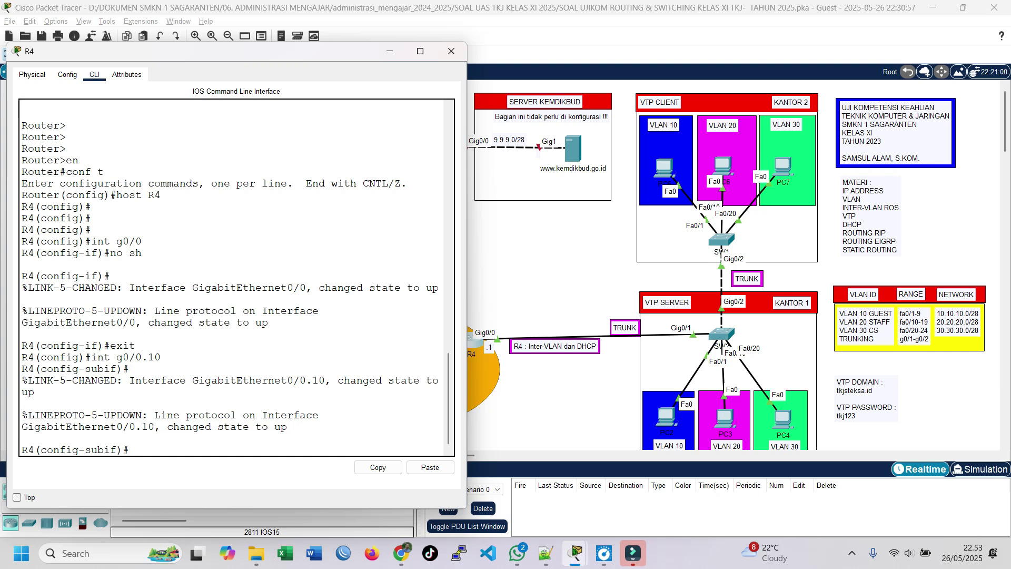
pyautogui.write('en')
pyautogui.press('Tab')
pyautogui.write('do')
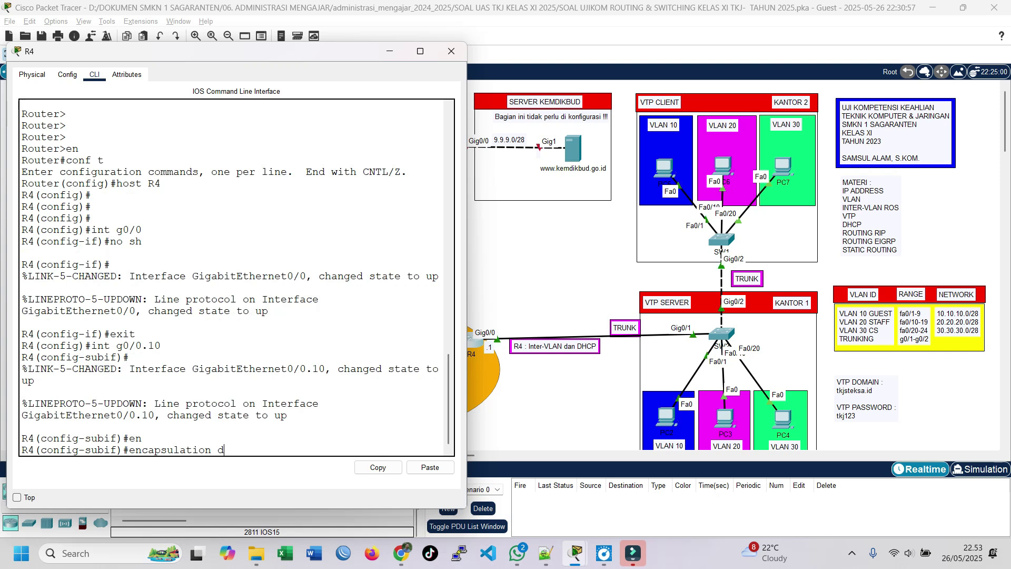
pyautogui.press('Tab')
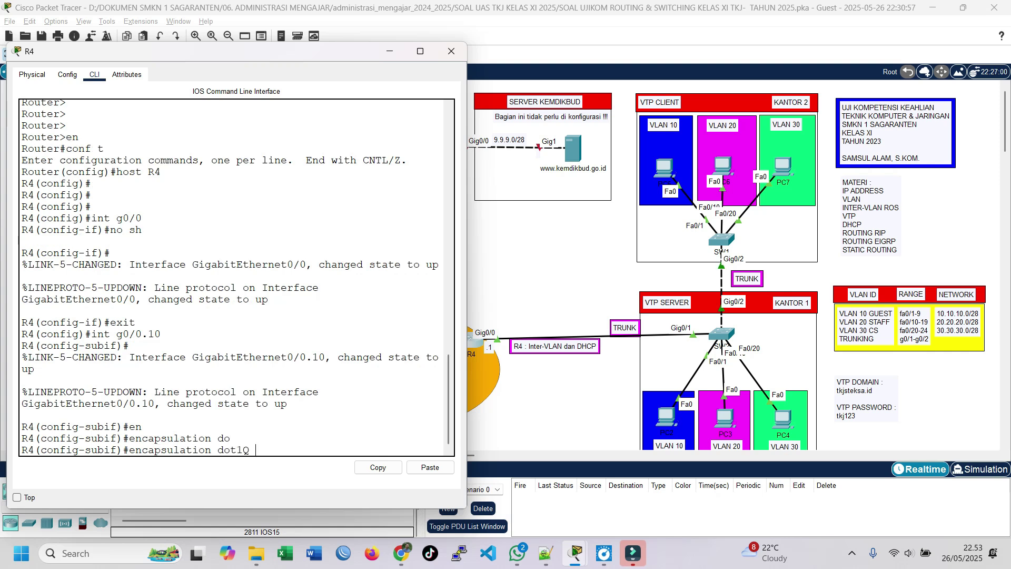
pyautogui.write('10')
pyautogui.press('Return')
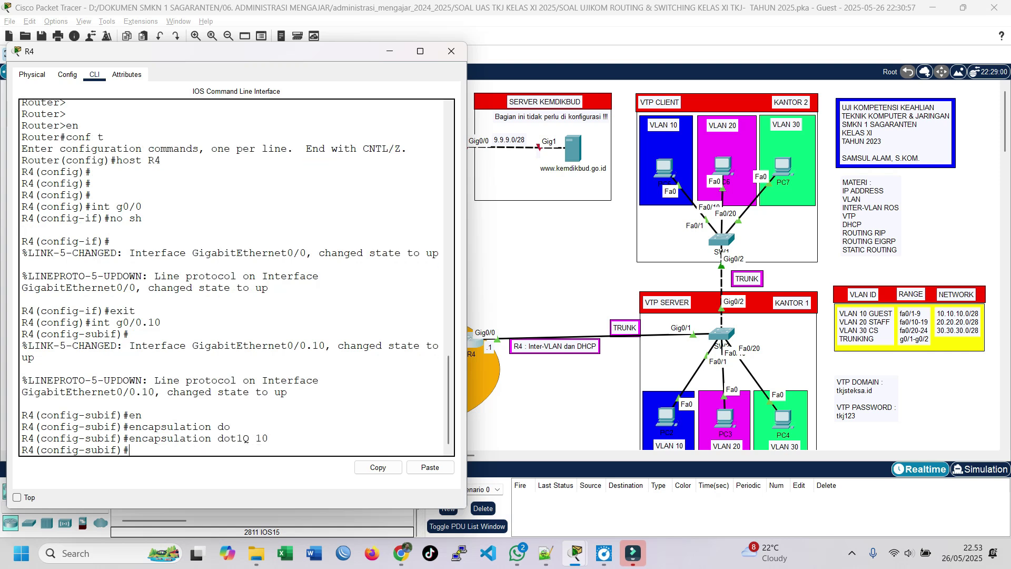
pyautogui.write('ip add 10.10.10.1')
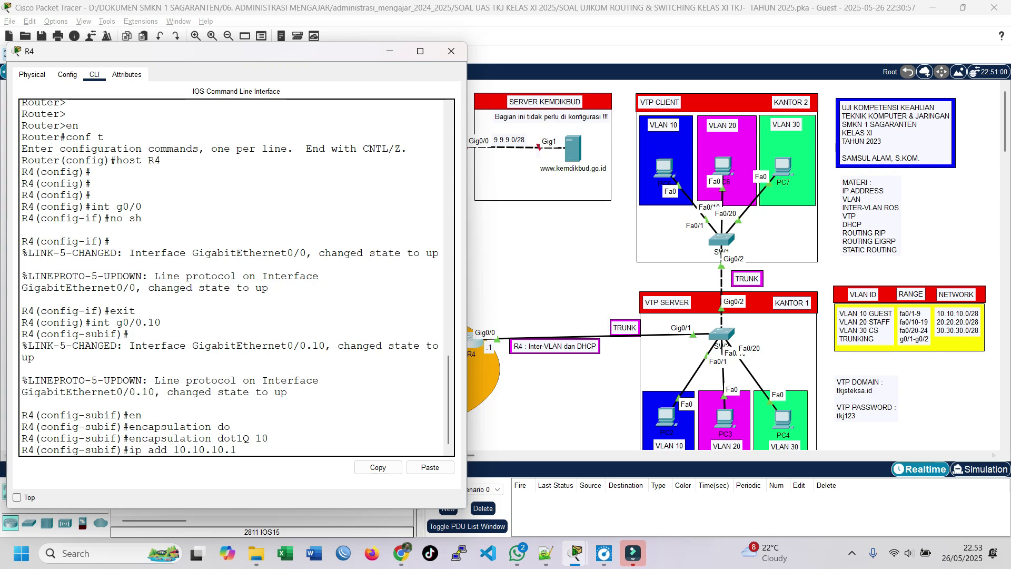
# Bring the PT Activity instructions forward and scroll to the IP address table.
pyautogui.moveTo(576, 553)
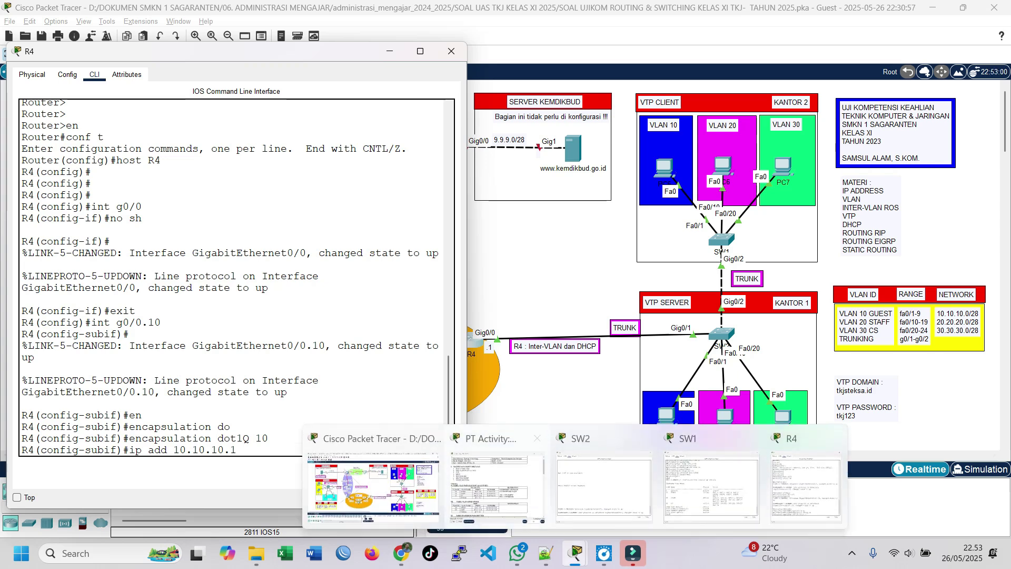
pyautogui.click(500, 463)
pyautogui.moveTo(412, 121); pyautogui.dragTo(730, 66)
pyautogui.scroll(-5, 684, 221)
pyautogui.scroll(-5, 685, 221)
pyautogui.scroll(2, 684, 221)
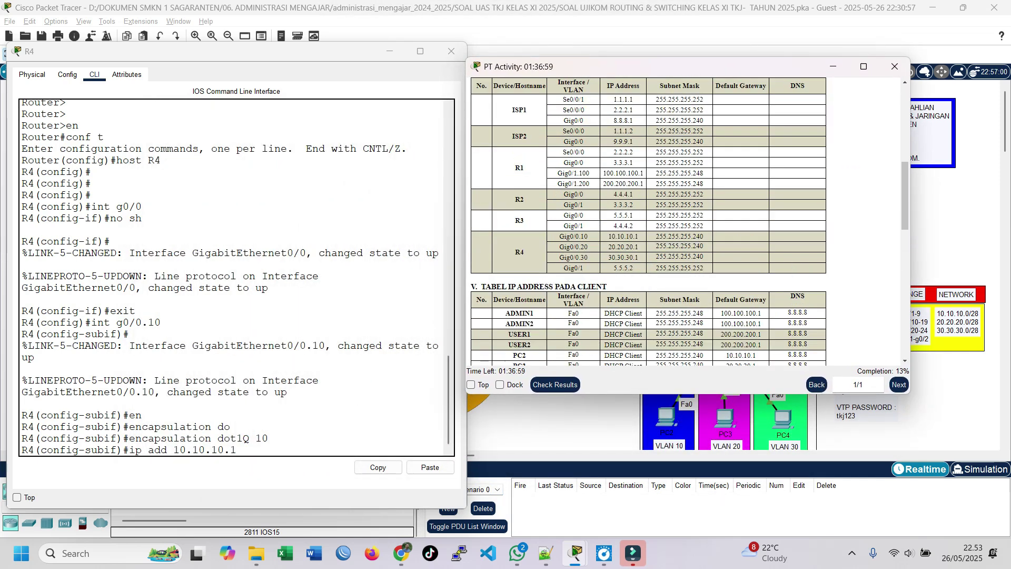
# Highlight R4's Gig0/0.10 entry, its IP address and the 255.255.255.240 mask.
pyautogui.doubleClick(519, 252)
pyautogui.moveTo(565, 237); pyautogui.dragTo(588, 236)
pyautogui.moveTo(588, 247); pyautogui.dragTo(639, 236)
pyautogui.click(639, 246)
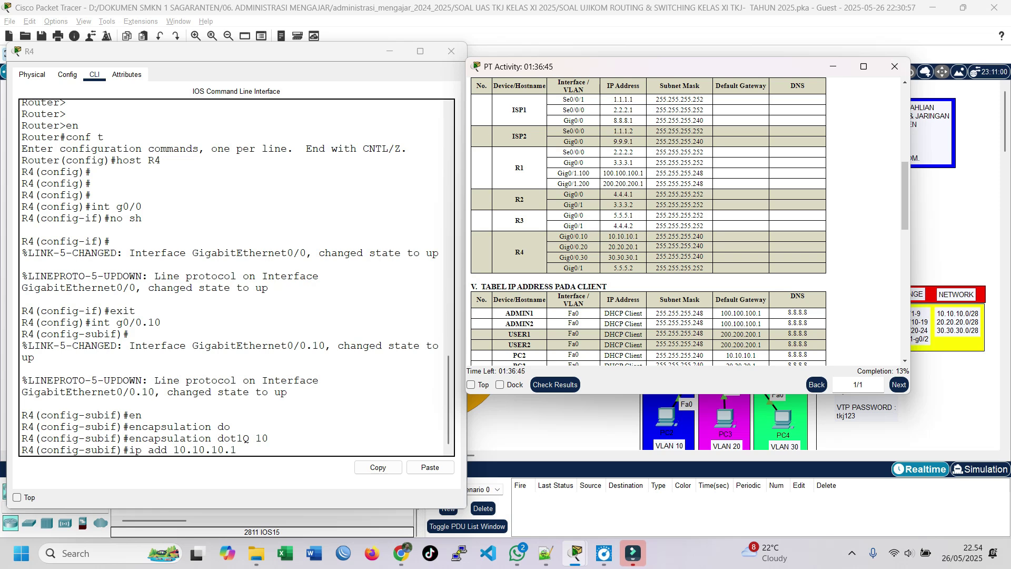
pyautogui.moveTo(639, 247); pyautogui.dragTo(624, 257)
pyautogui.moveTo(704, 236); pyautogui.dragTo(655, 236)
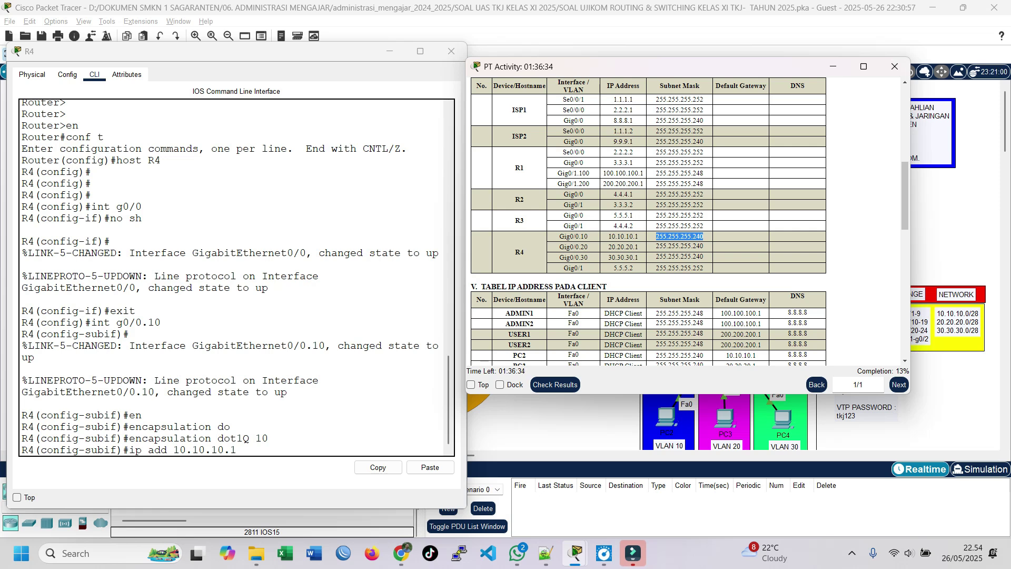
pyautogui.click(657, 237)
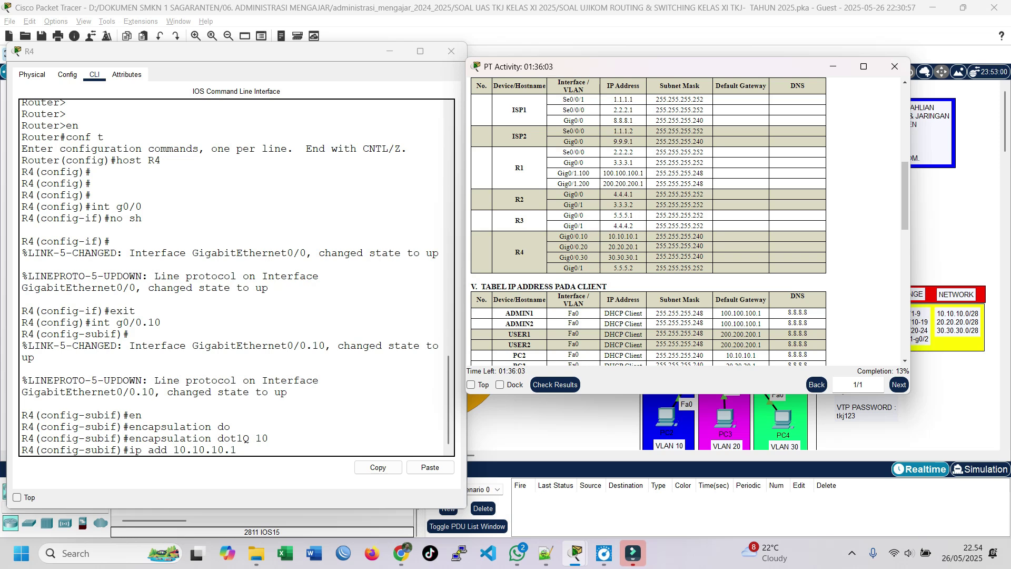
# Give g0/0.10 the address 10.10.10.1 255.255.255.240, exit, and recall the interface command for editing.
pyautogui.click(833, 67)
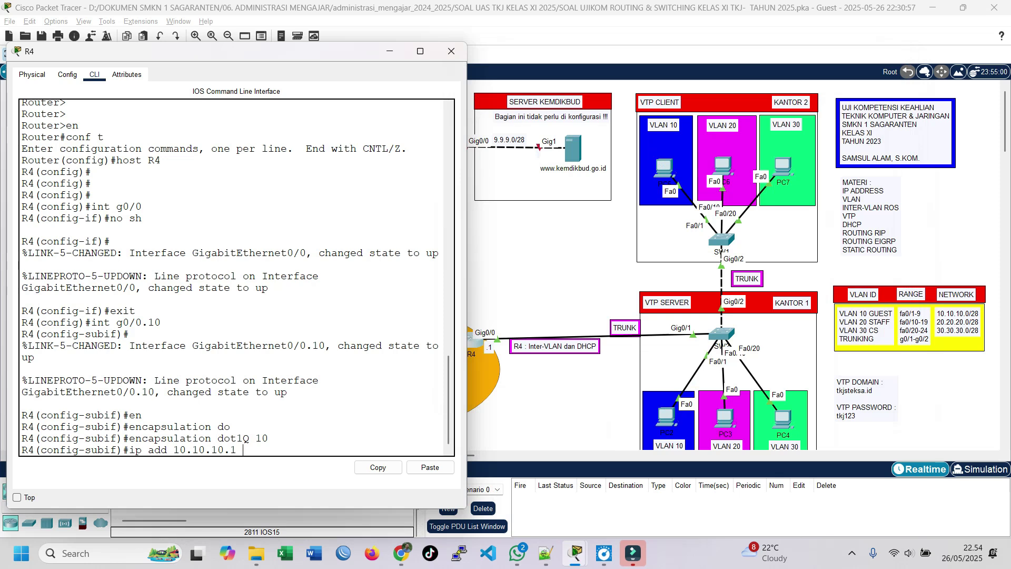
pyautogui.write('255.255.255.240')
pyautogui.press('Return')
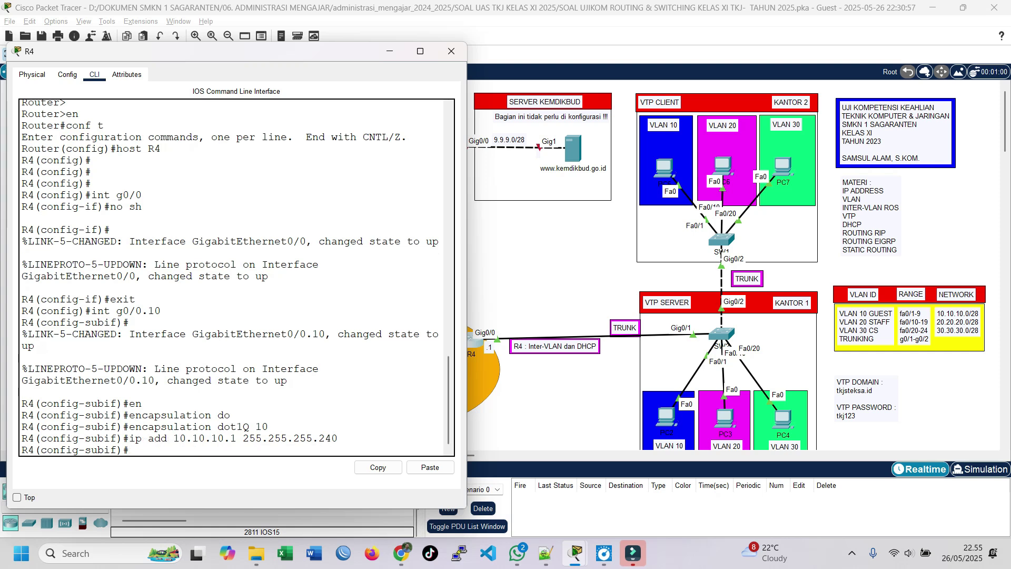
pyautogui.write('exit')
pyautogui.press('Return')
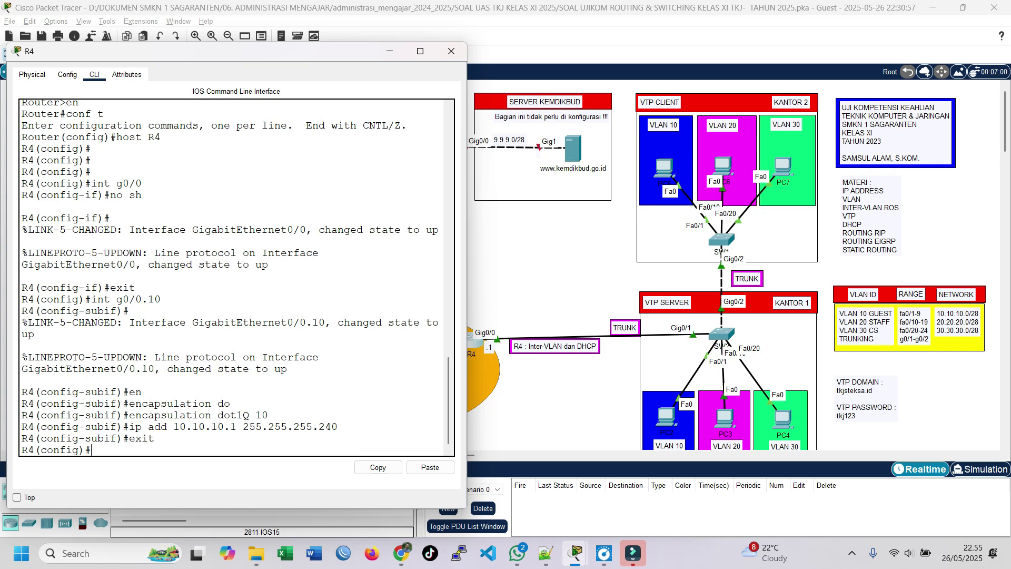
pyautogui.press('Up')
pyautogui.press('Up')
pyautogui.press('Up')
pyautogui.press('Up')
pyautogui.press('Up')
pyautogui.press('Up')
pyautogui.press('BackSpace')
pyautogui.press('BackSpace')
# Create sub-interface g0/0.20 with dot1Q 20 and gateway 20.20.20.1 255.255.255.240.
pyautogui.write('20')
pyautogui.press('Return')
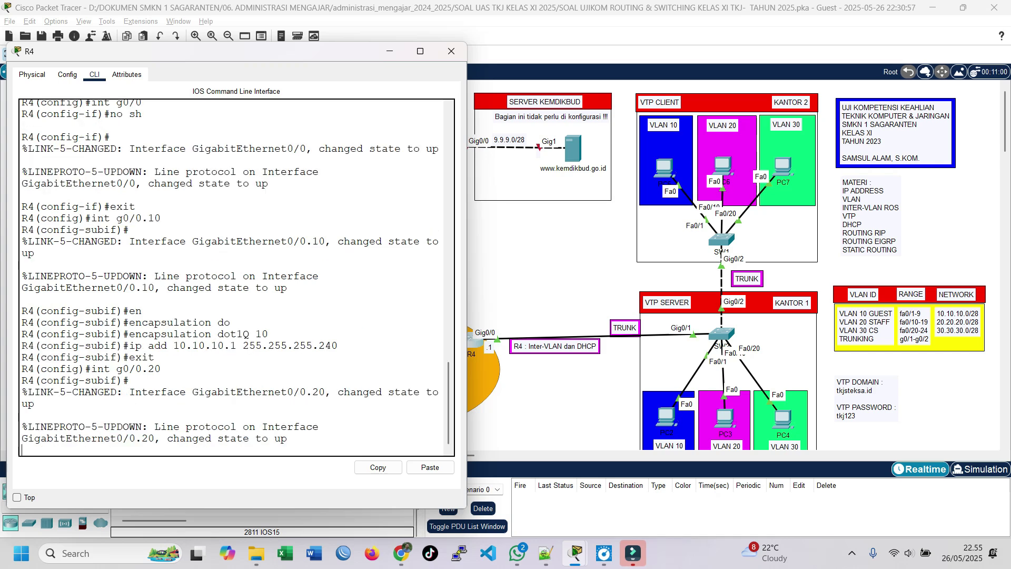
pyautogui.press('Up')
pyautogui.press('Up')
pyautogui.press('Up')
pyautogui.press('Up')
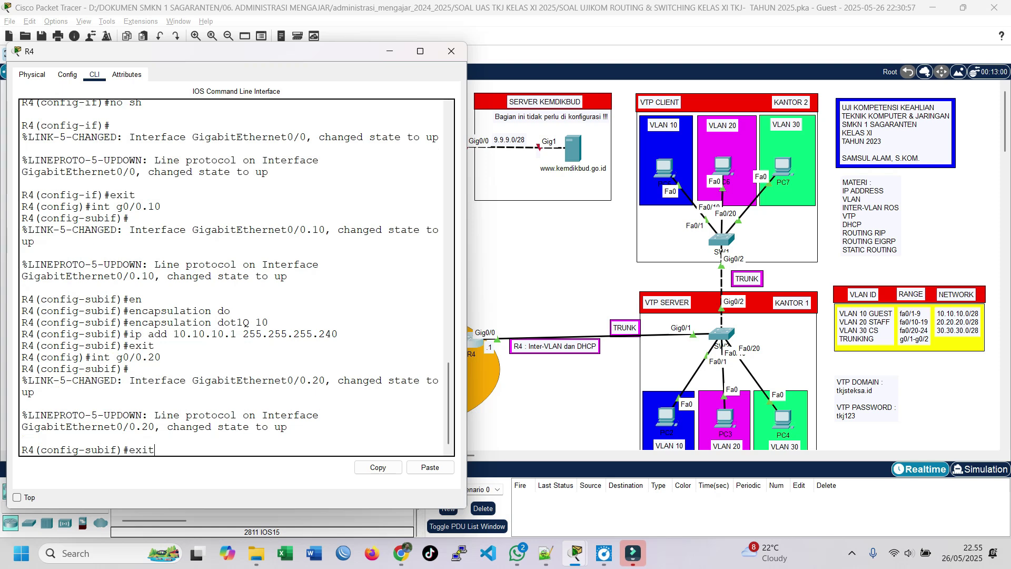
pyautogui.press('BackSpace')
pyautogui.write('20')
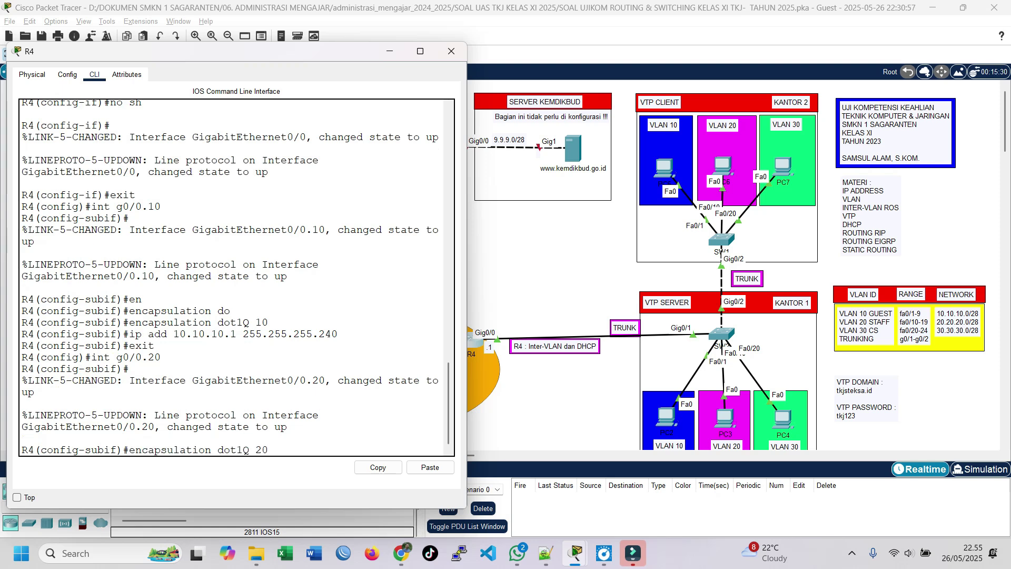
pyautogui.press('Return')
pyautogui.press('Up')
pyautogui.press('Up')
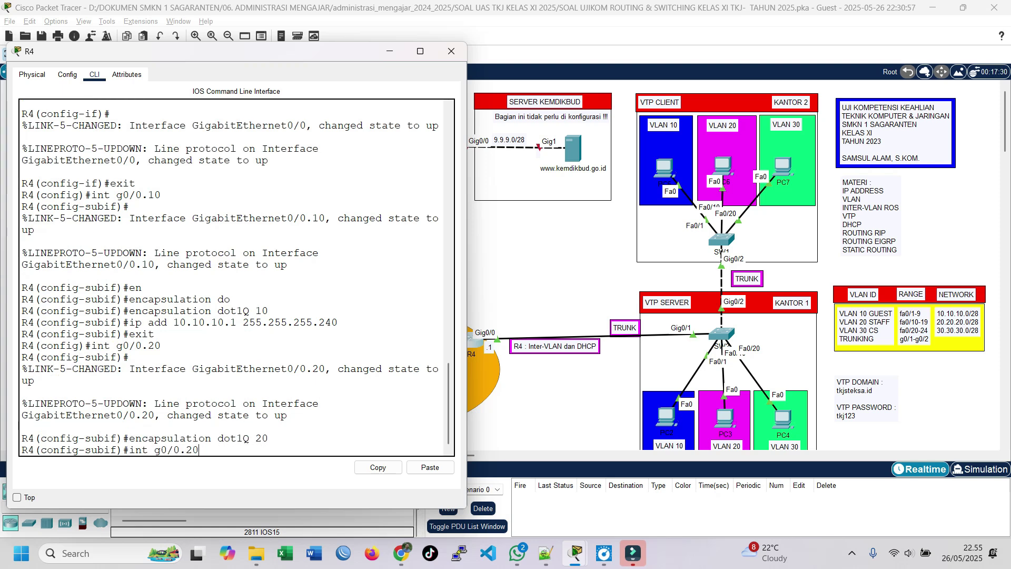
pyautogui.press('Up')
pyautogui.press('Up')
pyautogui.press('Up')
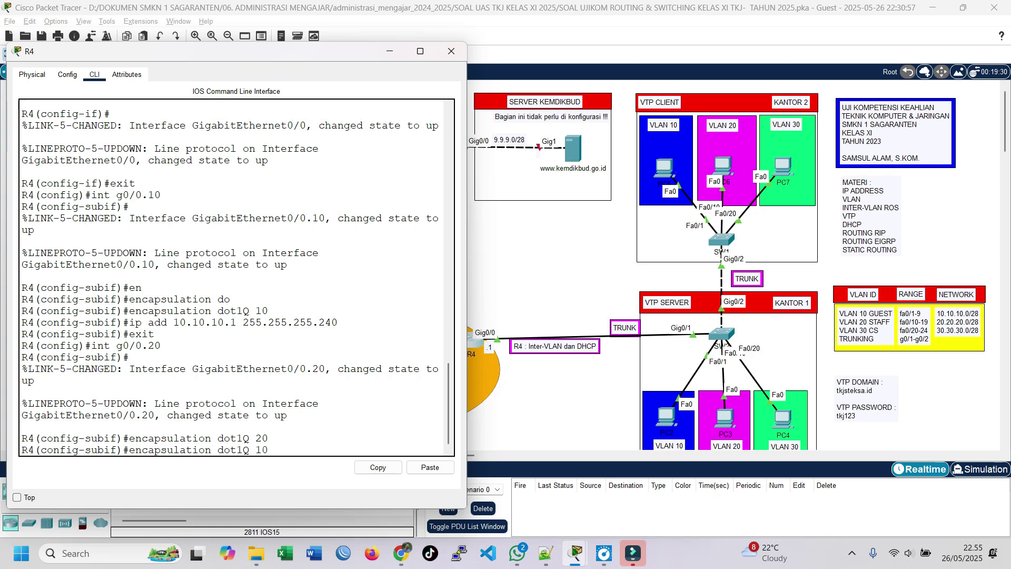
pyautogui.press('Up')
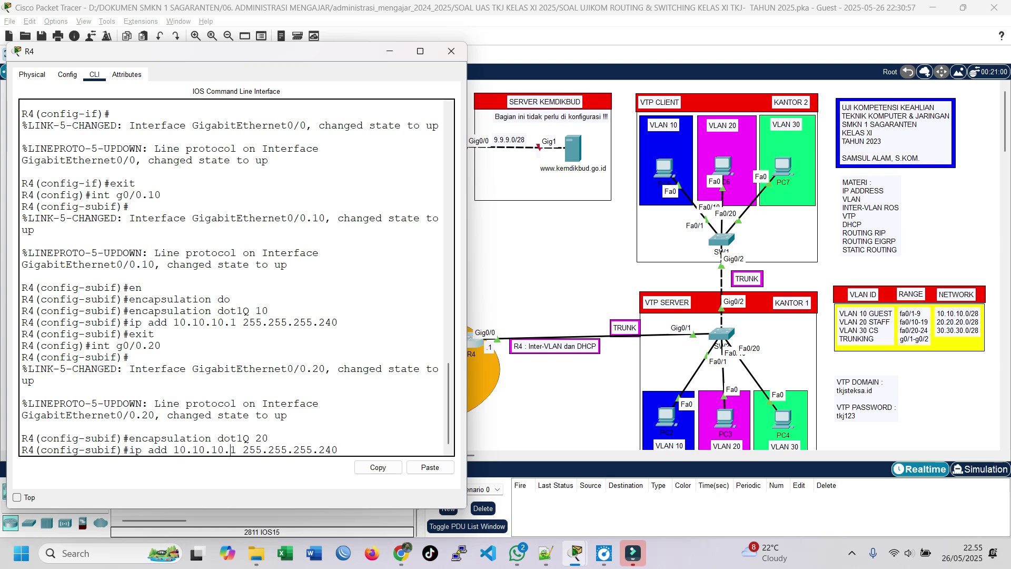
pyautogui.press('BackSpace')
pyautogui.press('BackSpace')
pyautogui.press('BackSpace')
pyautogui.press('BackSpace')
pyautogui.press('BackSpace')
pyautogui.press('BackSpace')
pyautogui.press('BackSpace')
pyautogui.press('BackSpace')
pyautogui.write('20.20.')
pyautogui.press('Return')
pyautogui.write('exit')
pyautogui.press('Return')
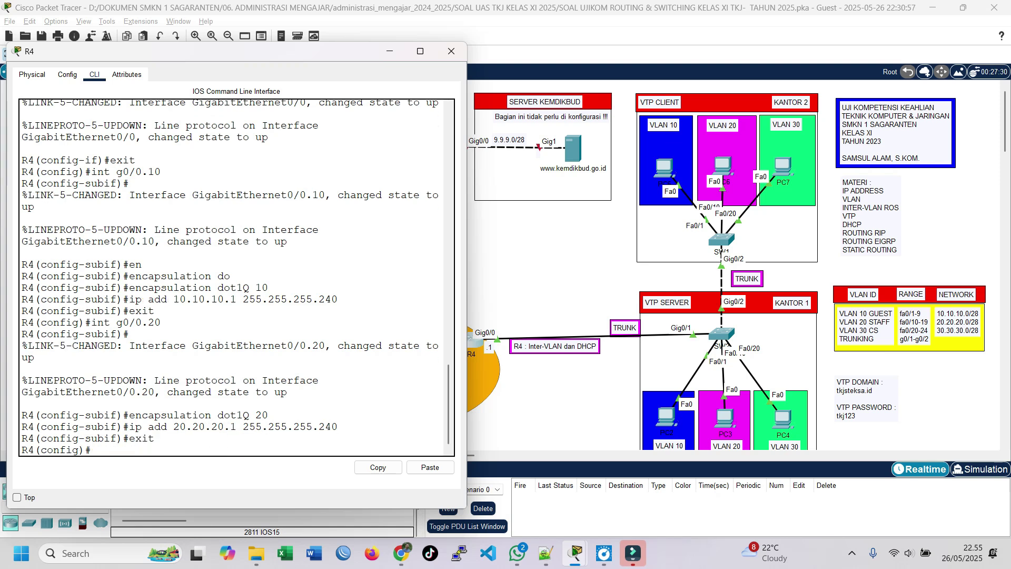
# Create sub-interface g0/0.30 with dot1Q 30 and gateway 30.30.30.1 255.255.255.240.
pyautogui.press('Up')
pyautogui.press('Up')
pyautogui.press('Up')
pyautogui.press('Up')
pyautogui.press('BackSpace')
pyautogui.press('BackSpace')
pyautogui.write('30')
pyautogui.press('Return')
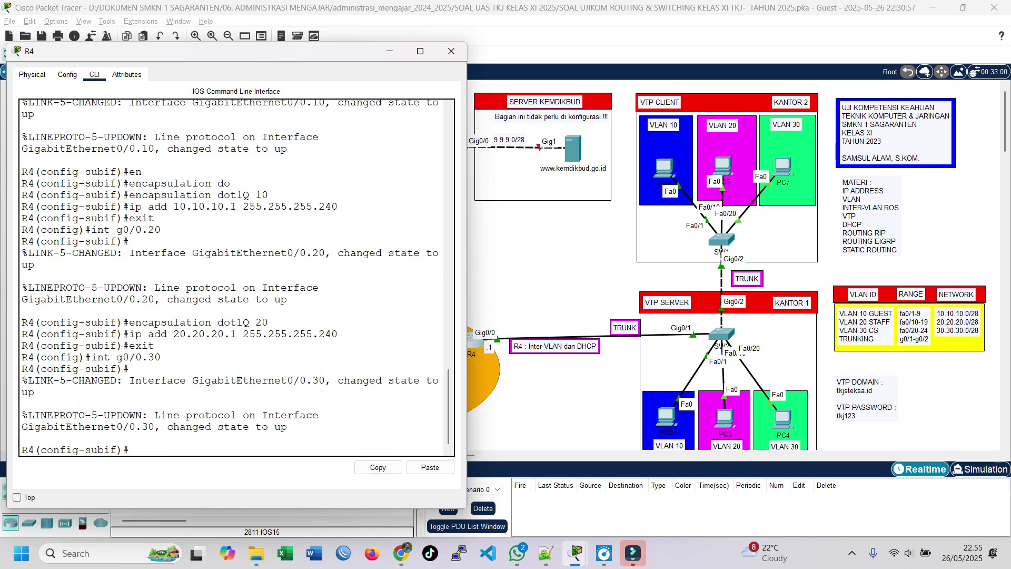
pyautogui.press('Up')
pyautogui.press('Up')
pyautogui.press('Up')
pyautogui.press('BackSpace')
pyautogui.press('BackSpace')
pyautogui.write('30')
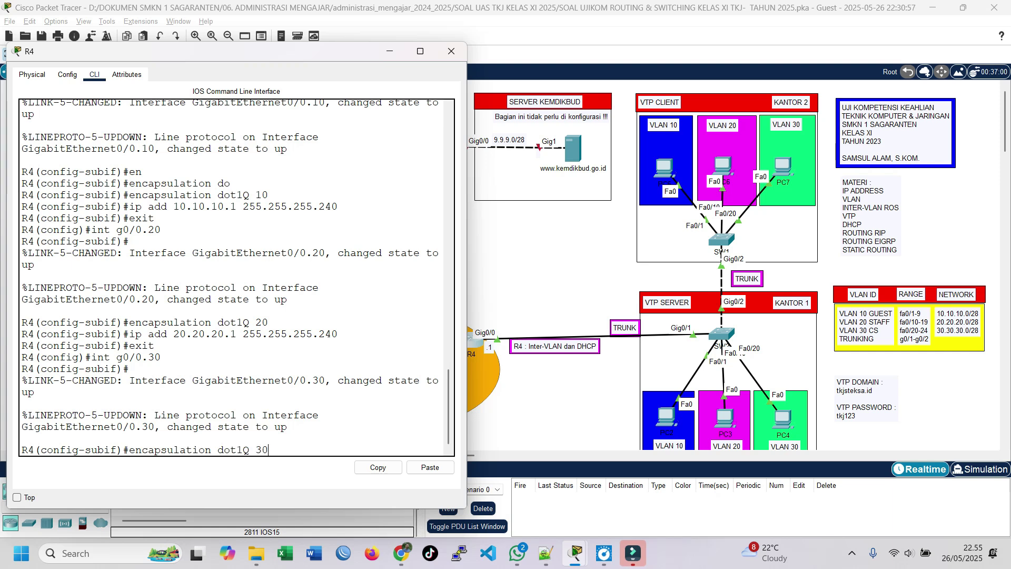
pyautogui.press('Return')
pyautogui.press('Up')
pyautogui.press('Up')
pyautogui.press('Up')
pyautogui.press('Up')
pyautogui.press('Left')
pyautogui.press('Left')
pyautogui.press('Left')
pyautogui.press('Left')
pyautogui.press('Left')
pyautogui.press('Left')
pyautogui.press('Left')
pyautogui.press('Left')
pyautogui.press('Left')
pyautogui.press('Left')
pyautogui.press('Left')
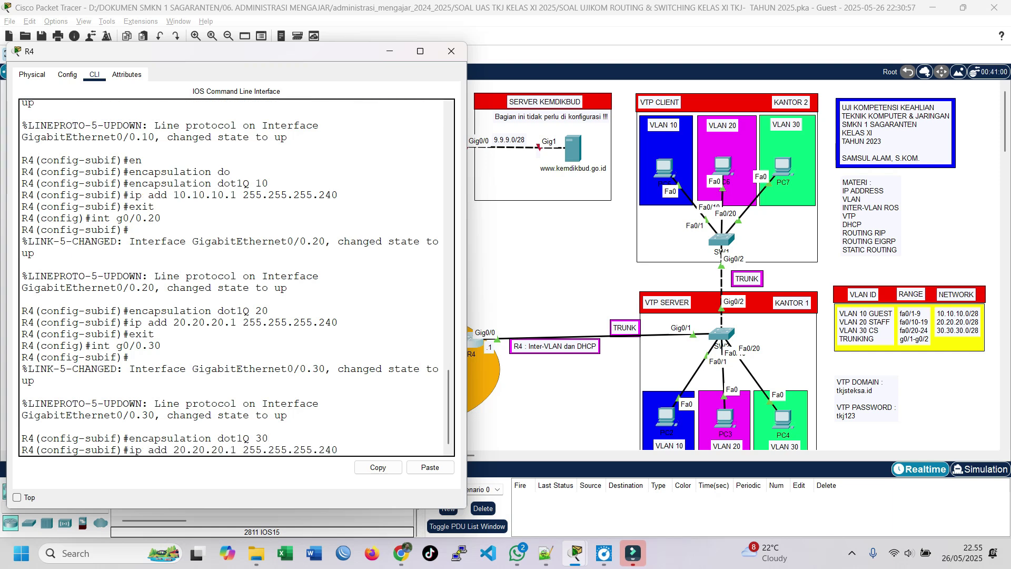
pyautogui.press('BackSpace')
pyautogui.press('BackSpace')
pyautogui.press('BackSpace')
pyautogui.press('BackSpace')
pyautogui.press('BackSpace')
pyautogui.press('BackSpace')
pyautogui.press('BackSpace')
pyautogui.press('BackSpace')
pyautogui.write('30.30.30')
pyautogui.press('Return')
pyautogui.write('exit')
pyautogui.press('Return')
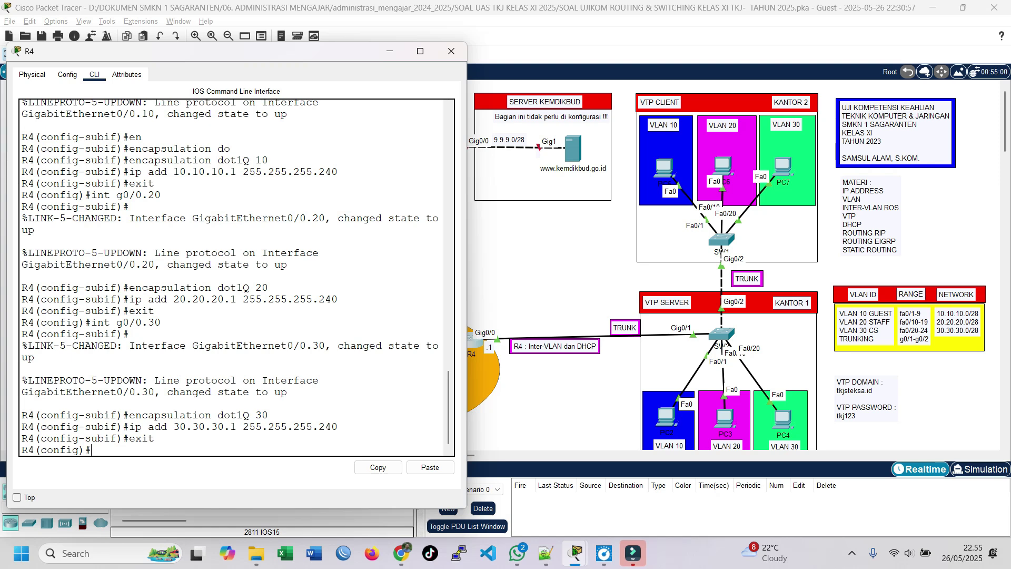
# Assign R4's Gig0/1 the address 5.5.5.2 255.255.255.252.
pyautogui.moveTo(303, 52); pyautogui.dragTo(264, 48)
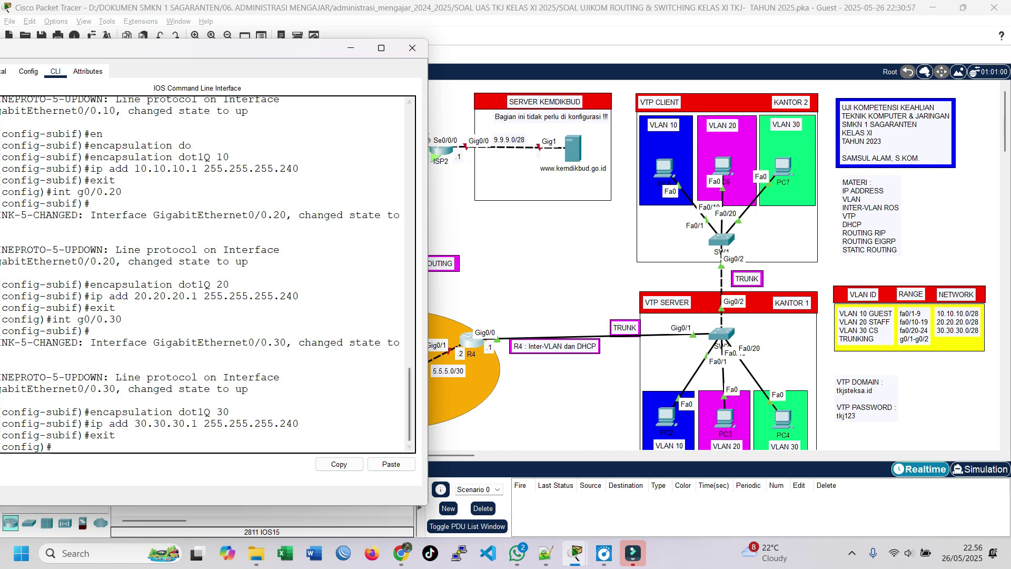
pyautogui.moveTo(296, 58); pyautogui.dragTo(752, 124)
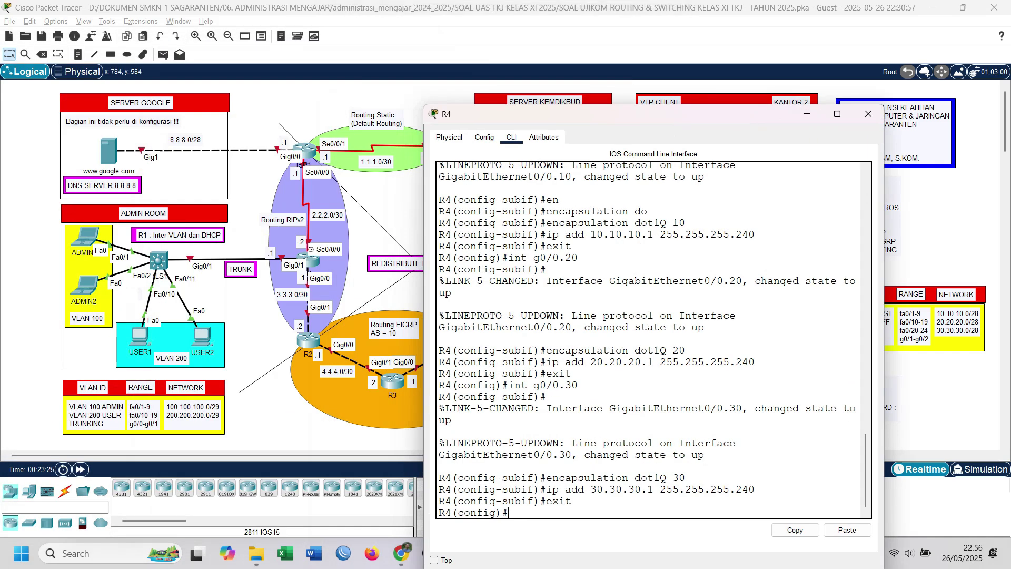
pyautogui.moveTo(540, 117); pyautogui.dragTo(630, 55)
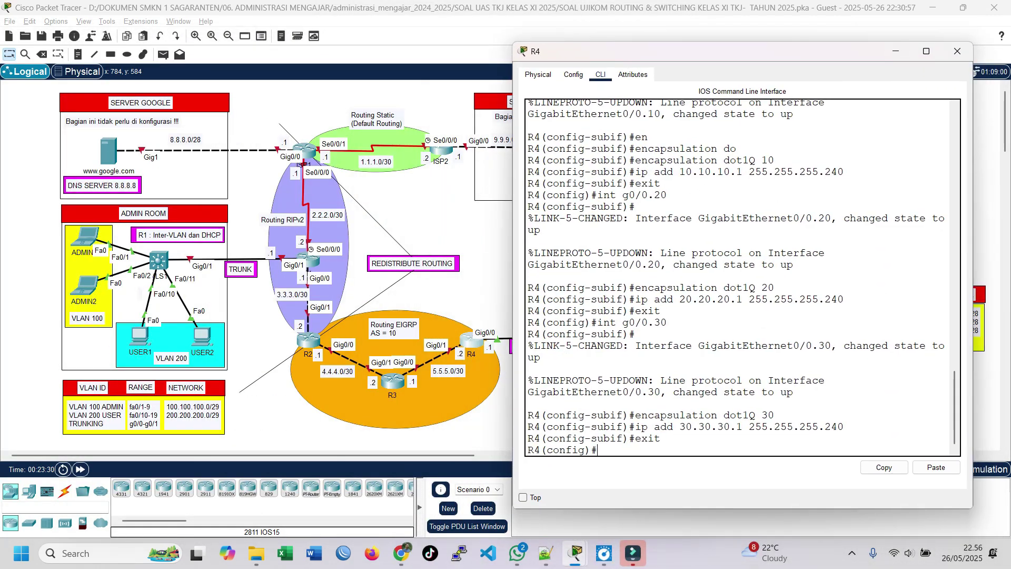
pyautogui.write('int g0/1')
pyautogui.press('Return')
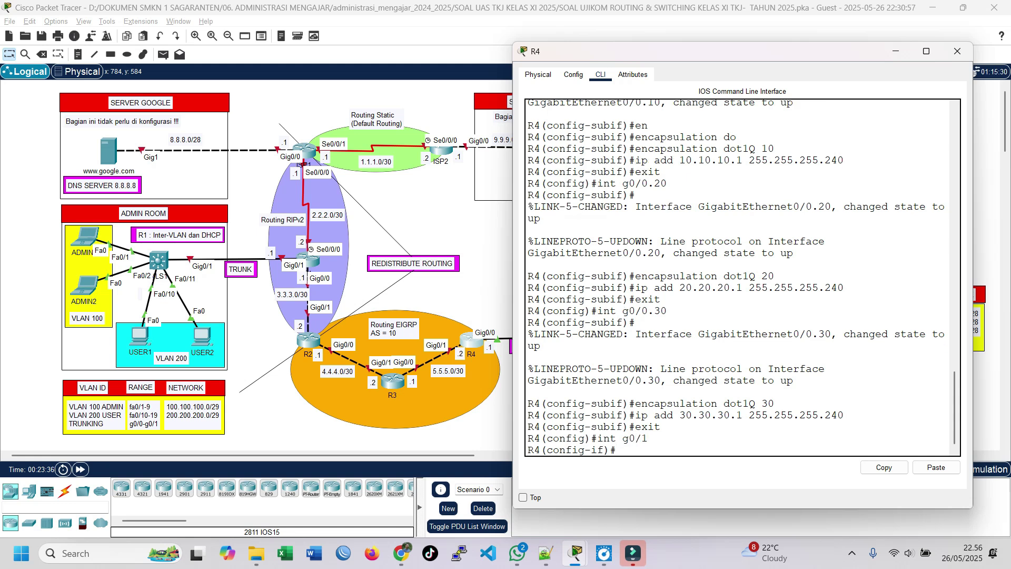
pyautogui.write('ip add')
pyautogui.write('5.5.5.2 255.255.')
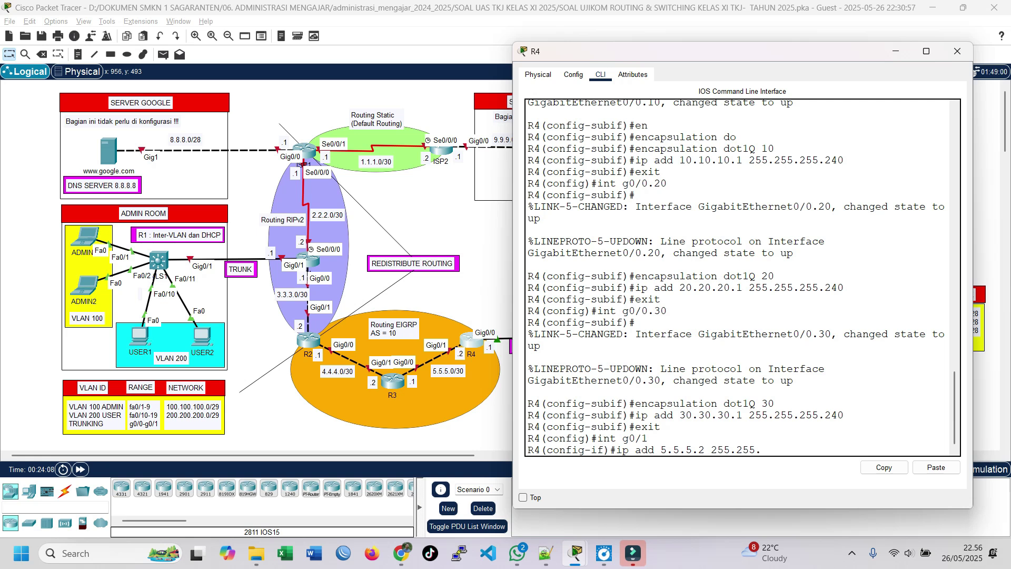
pyautogui.write('255.252')
pyautogui.press('Return')
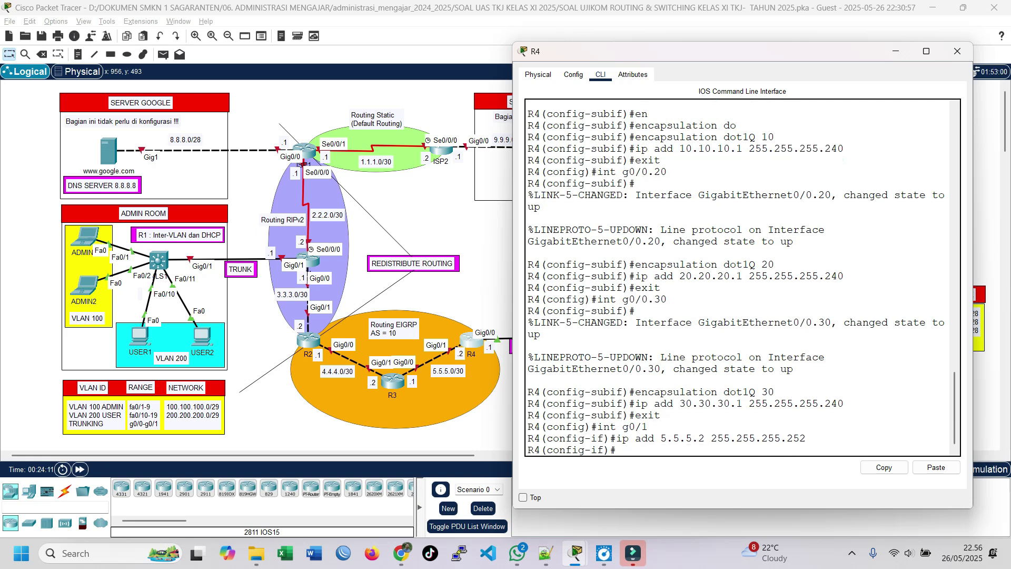
# Check the entered mask, enable Gig0/1 with no shutdown, and exit the interface.
pyautogui.moveTo(788, 438); pyautogui.dragTo(800, 438)
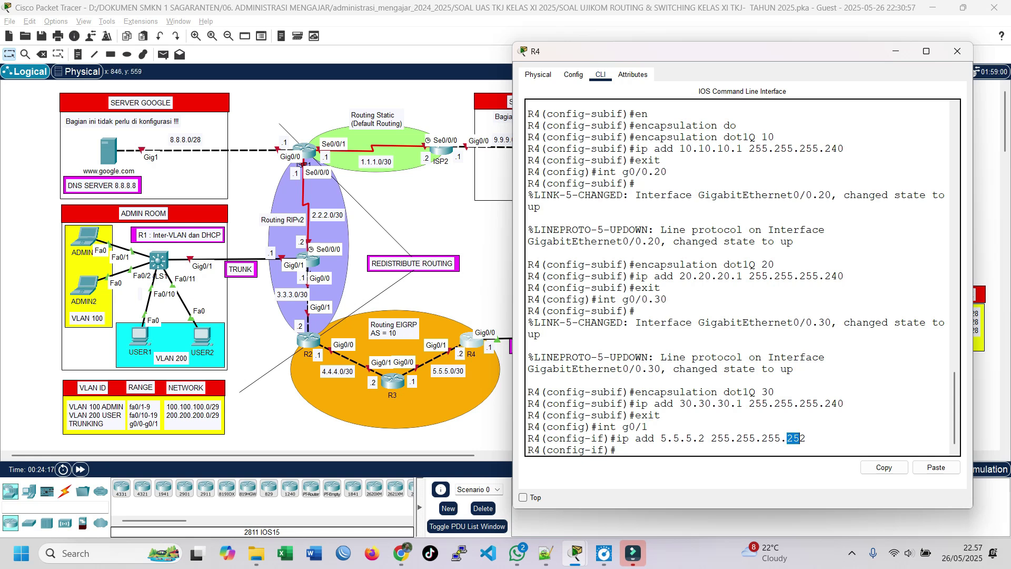
pyautogui.click(664, 445)
pyautogui.write('no sh')
pyautogui.press('Return')
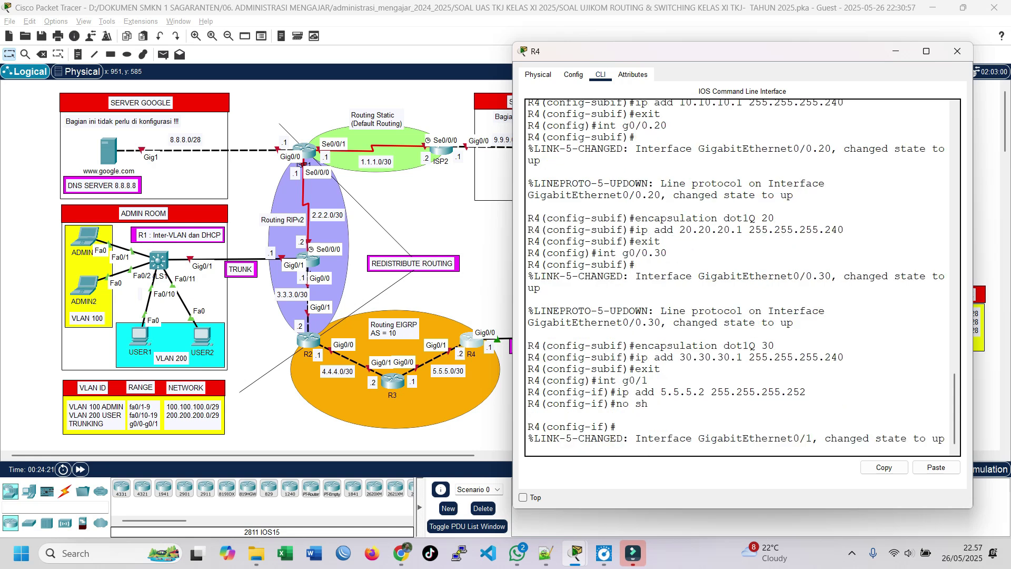
pyautogui.press('Return')
pyautogui.write('exi')
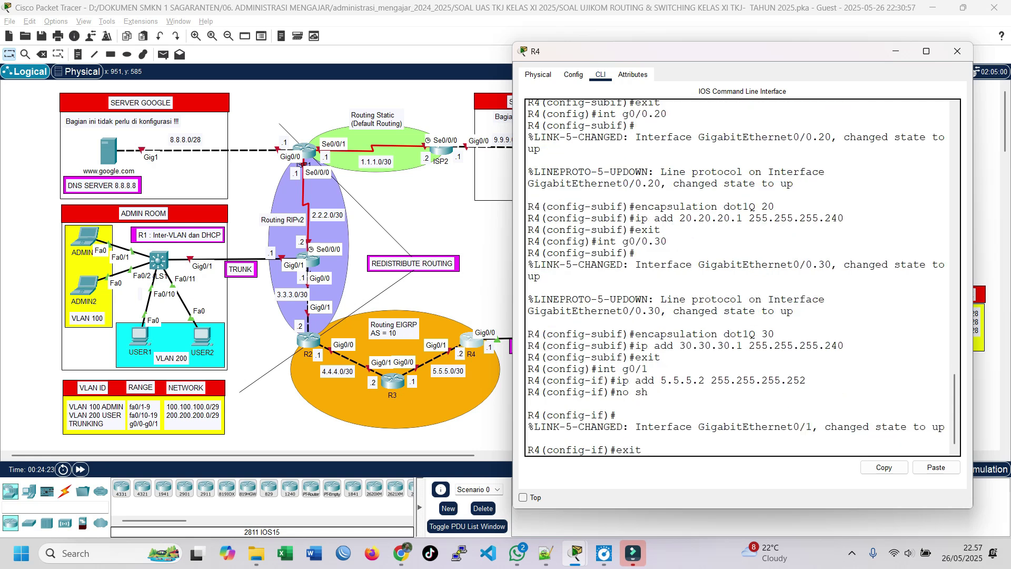
pyautogui.write('t')
pyautogui.press('Return')
pyautogui.press('Return')
pyautogui.press('Return')
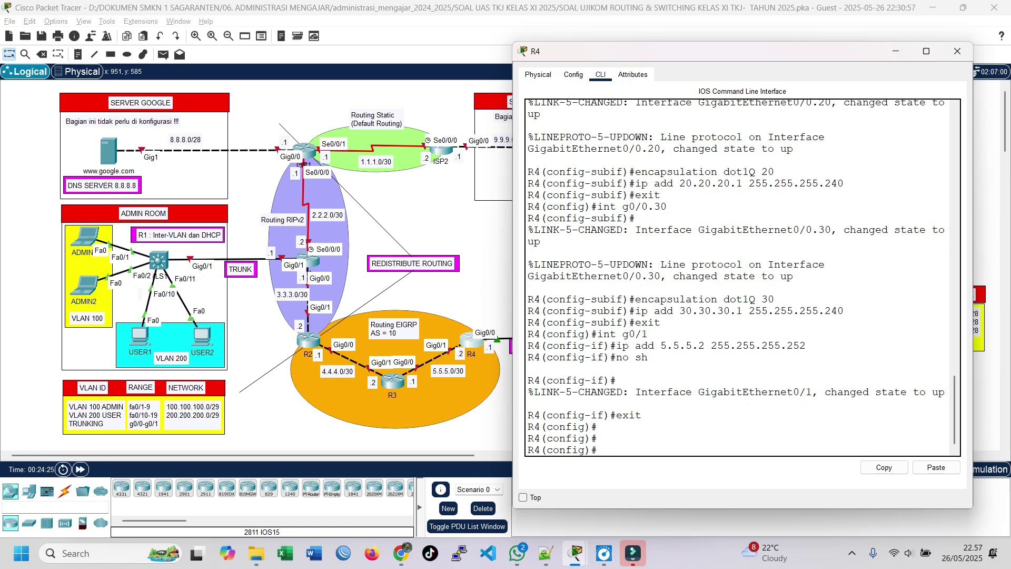
pyautogui.moveTo(713, 52); pyautogui.dragTo(200, 56)
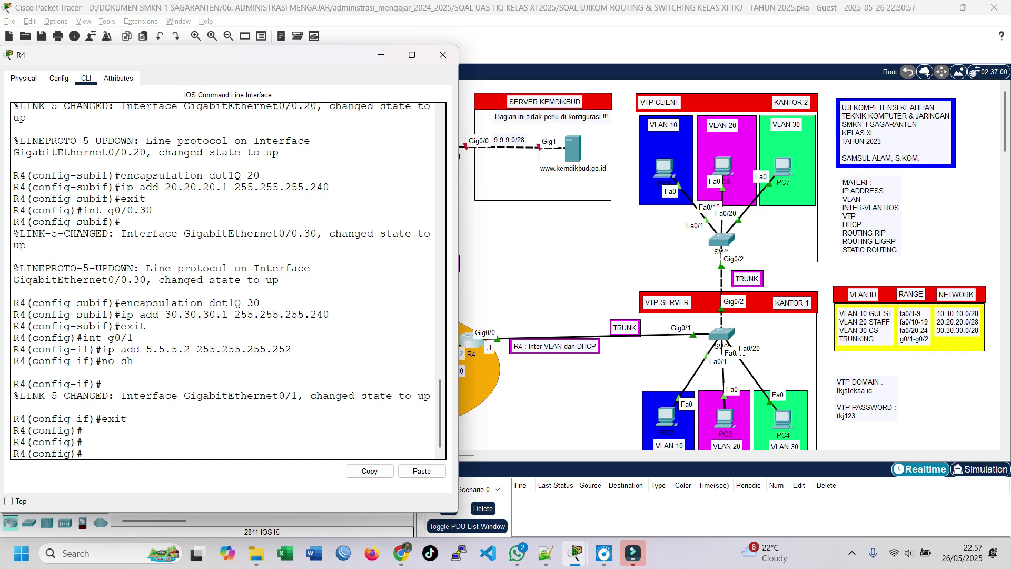
# Create DHCP pool vlan10 with network 10.10.10.0 255.255.255.240.
pyautogui.write('ip po')
pyautogui.press('Tab')
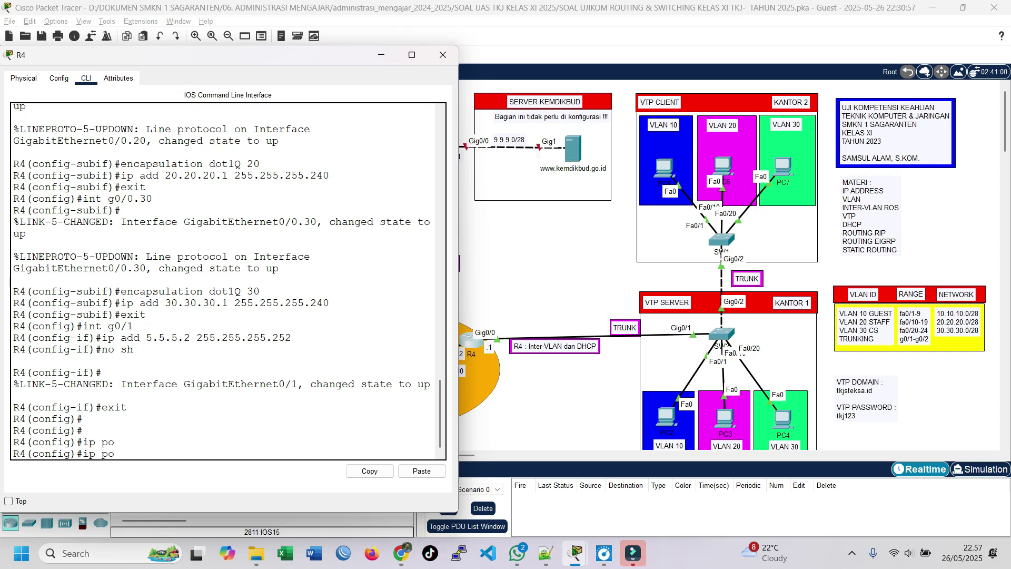
pyautogui.press('BackSpace')
pyautogui.press('BackSpace')
pyautogui.write('dhc')
pyautogui.press('Tab')
pyautogui.write('po')
pyautogui.press('Tab')
pyautogui.write('vlan10')
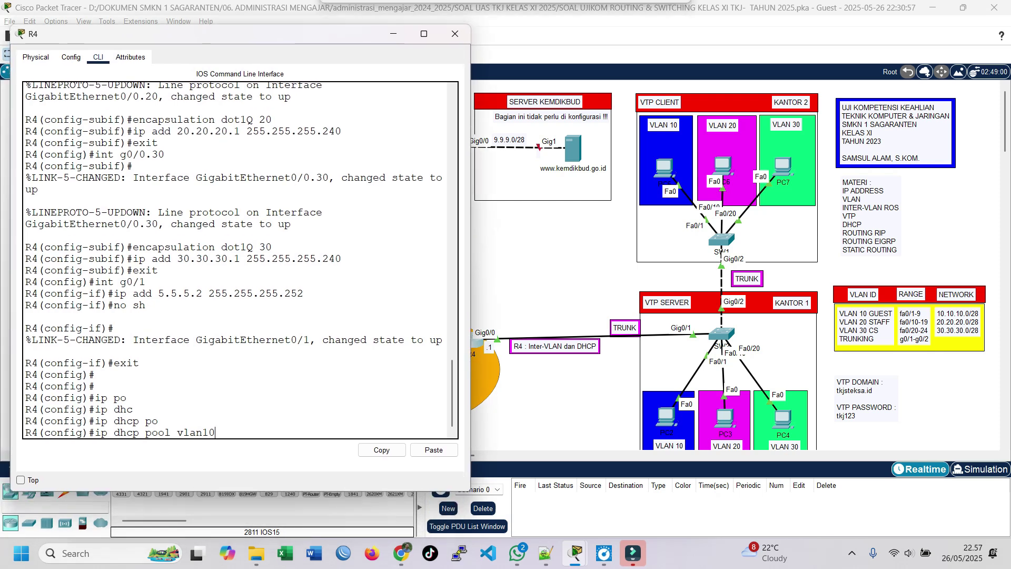
pyautogui.press('Return')
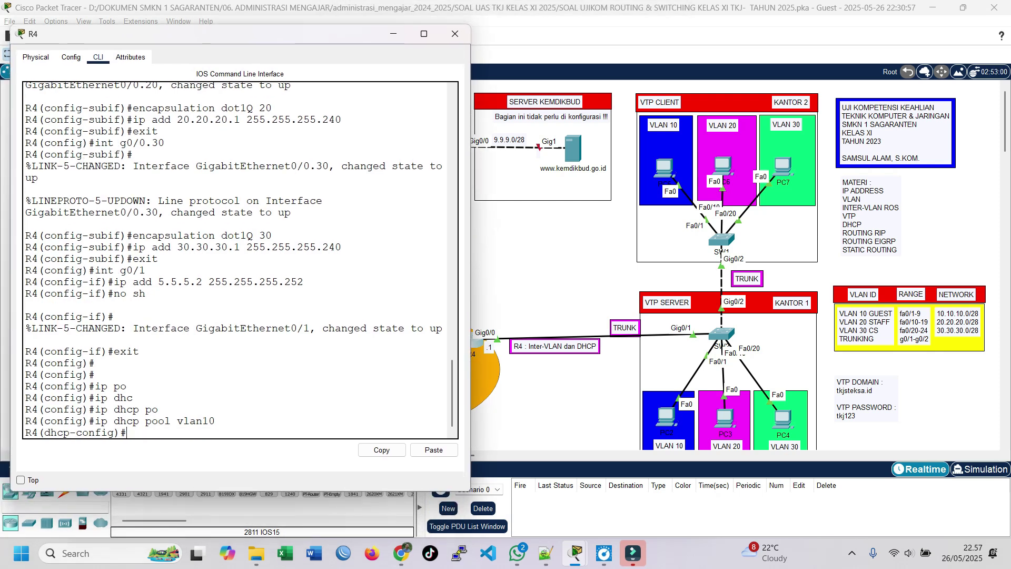
pyautogui.write('net 10.10.10.0 255.255.25')
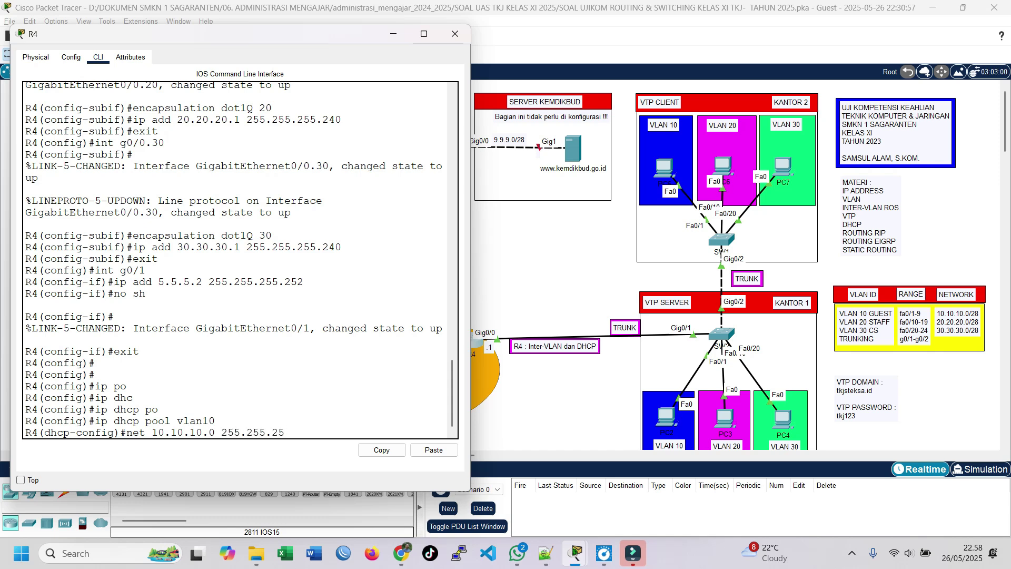
pyautogui.write('5.240')
pyautogui.press('Return')
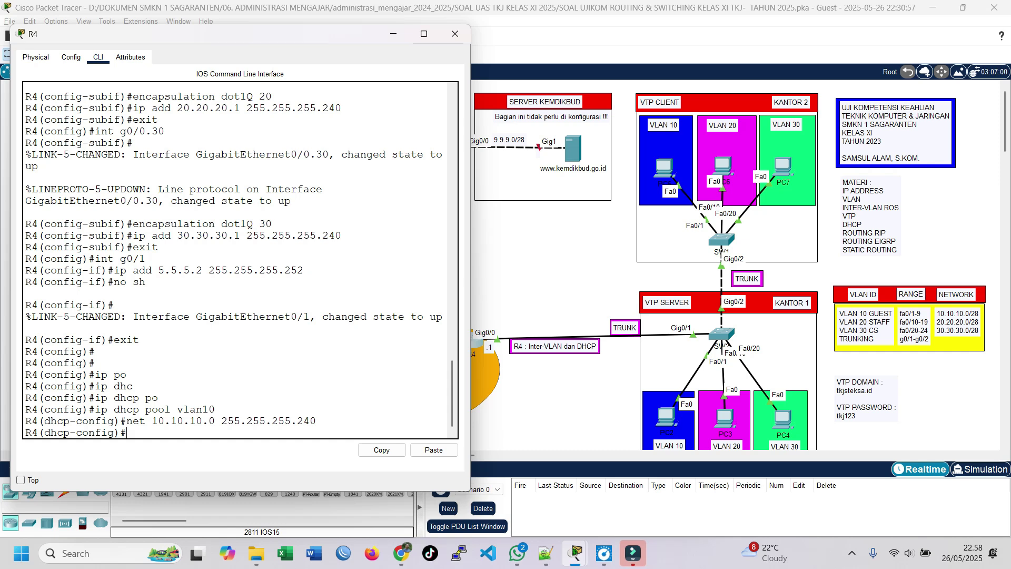
# Set the vlan10 pool's default-router to 10.10.10.1 and DNS server to 8.8.8.8, then exit.
pyautogui.write('defa')
pyautogui.press('Tab')
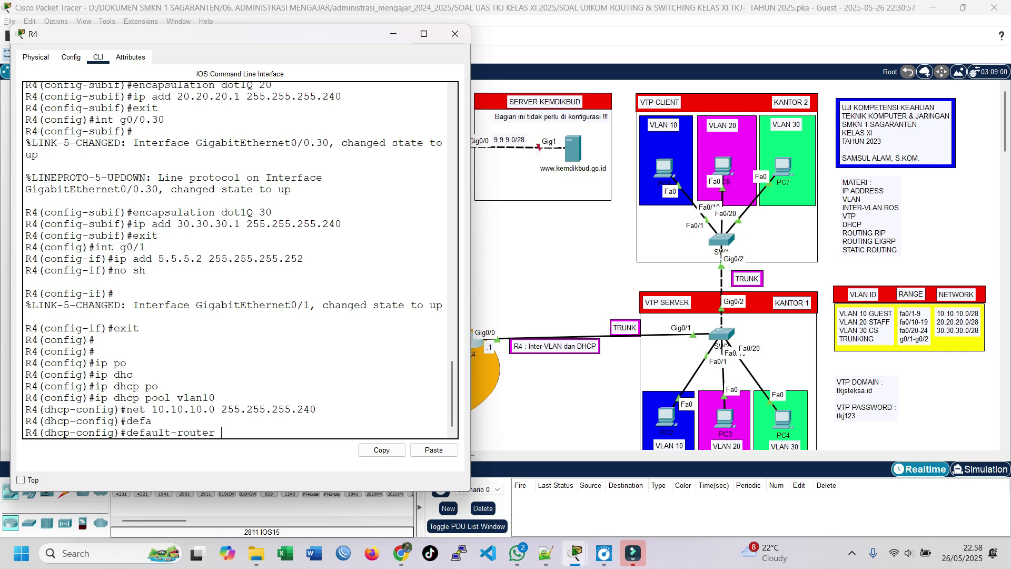
pyautogui.write('10.10.10.1')
pyautogui.press('Return')
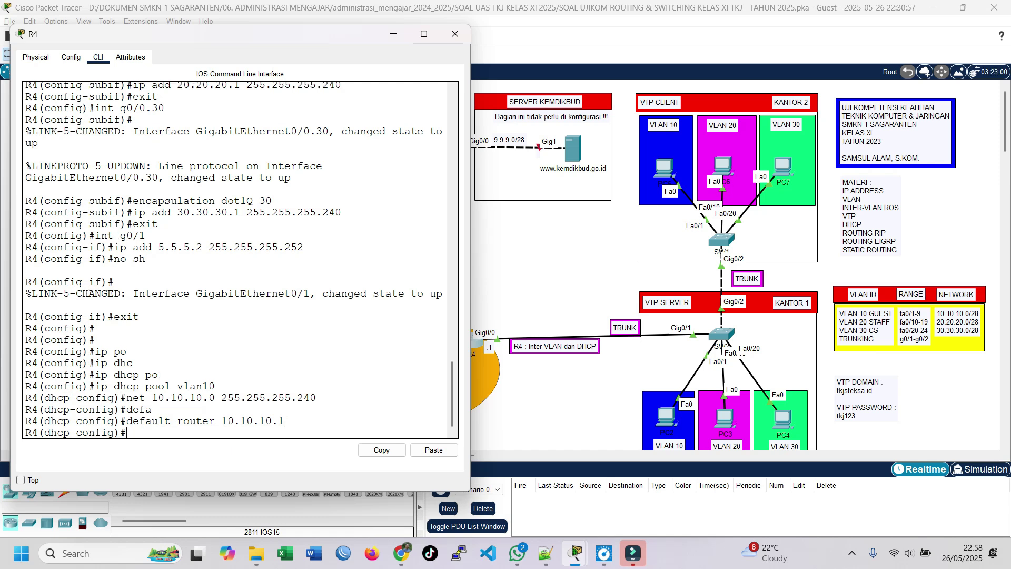
pyautogui.write('dns')
pyautogui.press('Tab')
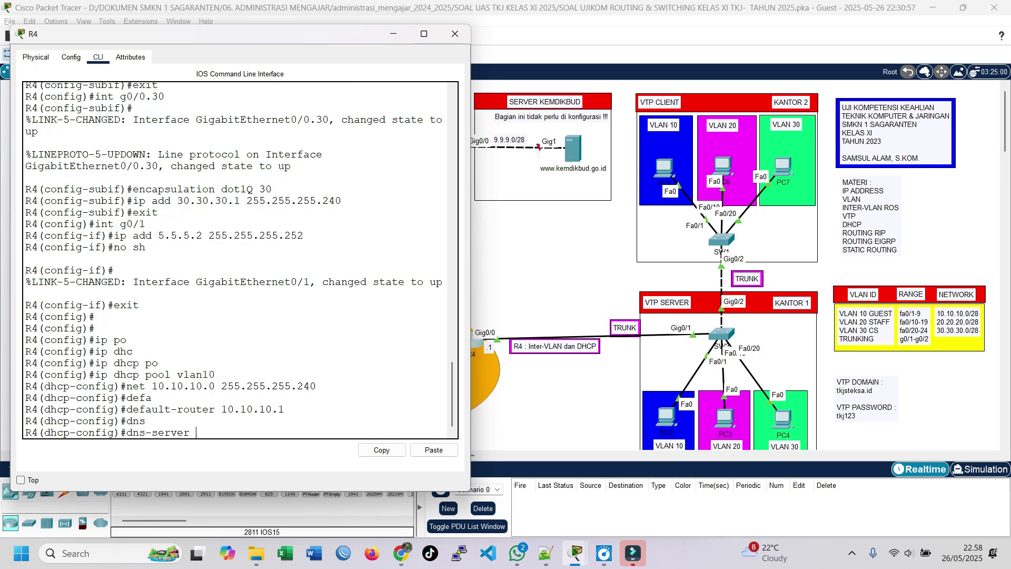
pyautogui.write('8.8.8.8')
pyautogui.press('Return')
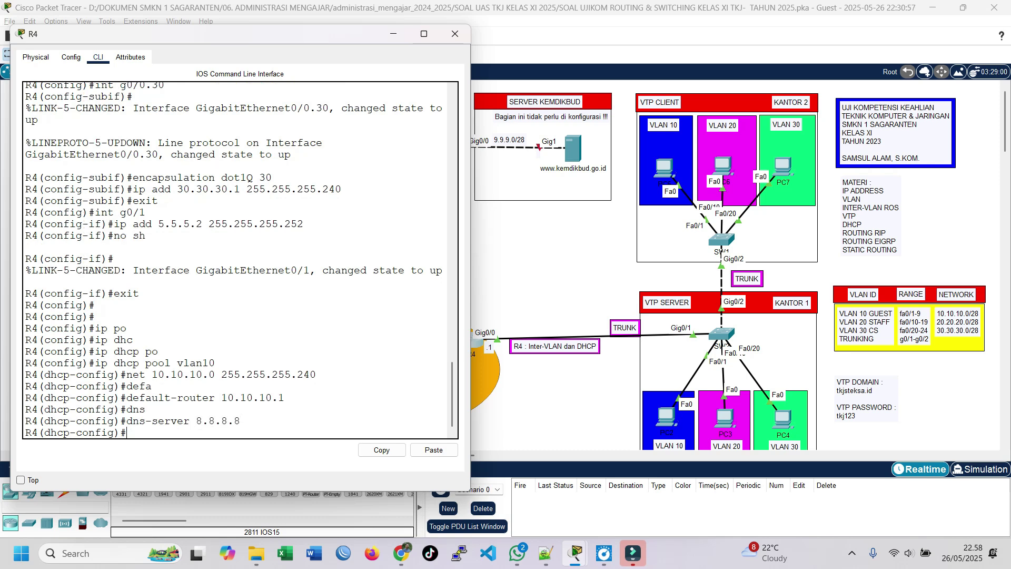
pyautogui.write('exit')
pyautogui.press('Return')
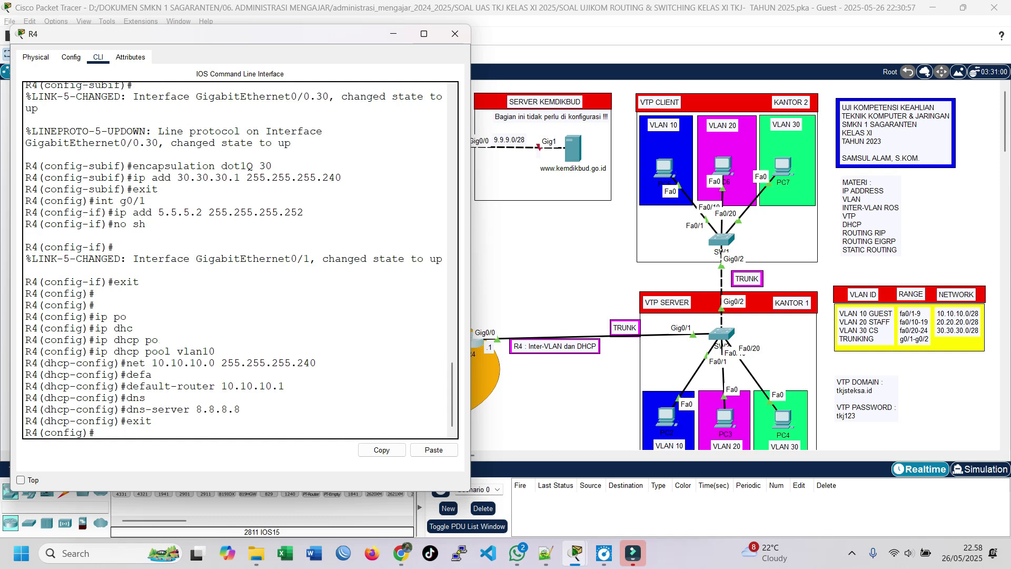
pyautogui.moveTo(211, 34); pyautogui.dragTo(263, 221)
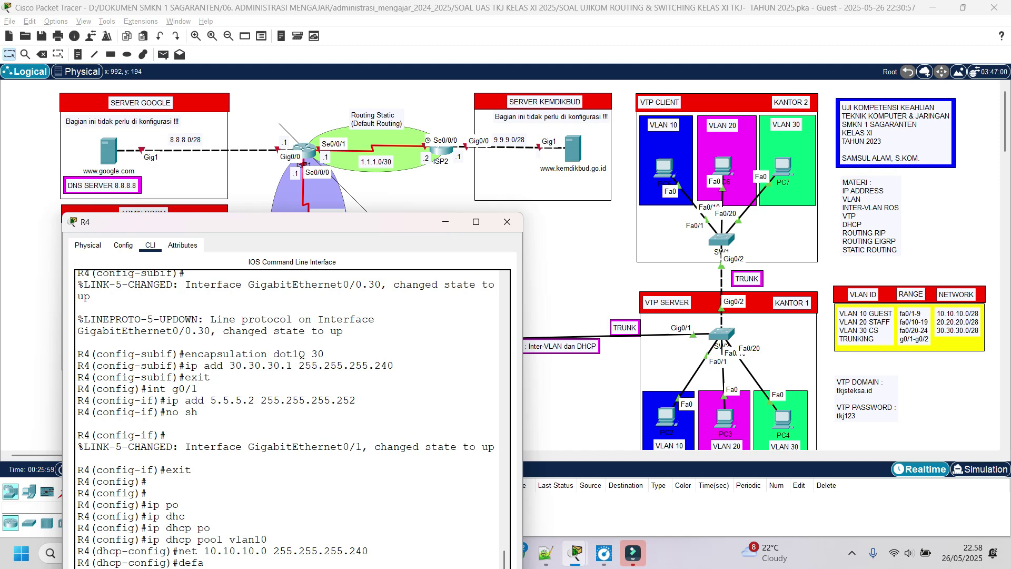
pyautogui.moveTo(305, 221); pyautogui.dragTo(275, 89)
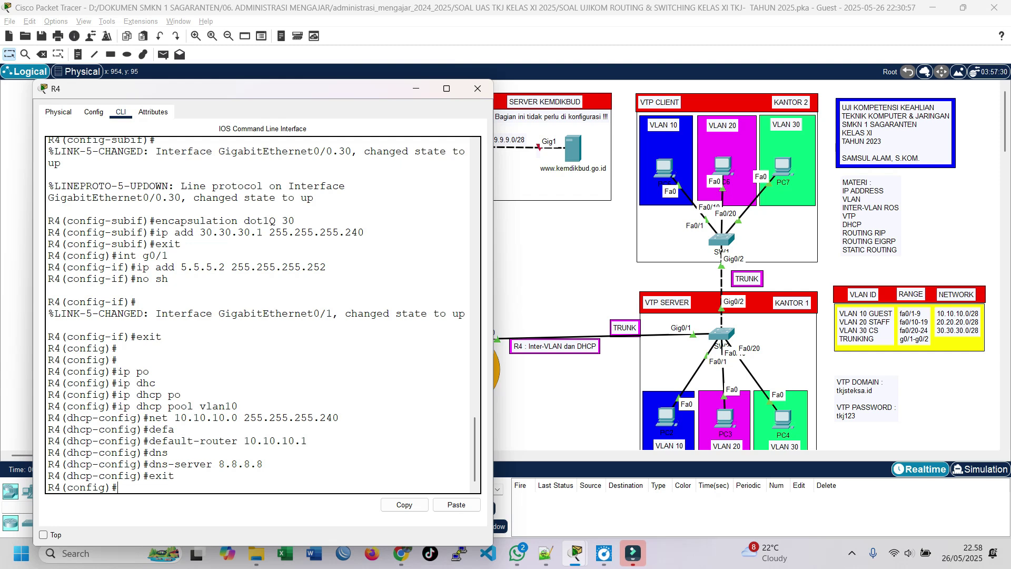
# Create DHCP pool vlan20 with network 20.20.20.0 255.255.255.240.
pyautogui.write('ip dhc')
pyautogui.press('Tab')
pyautogui.write('po')
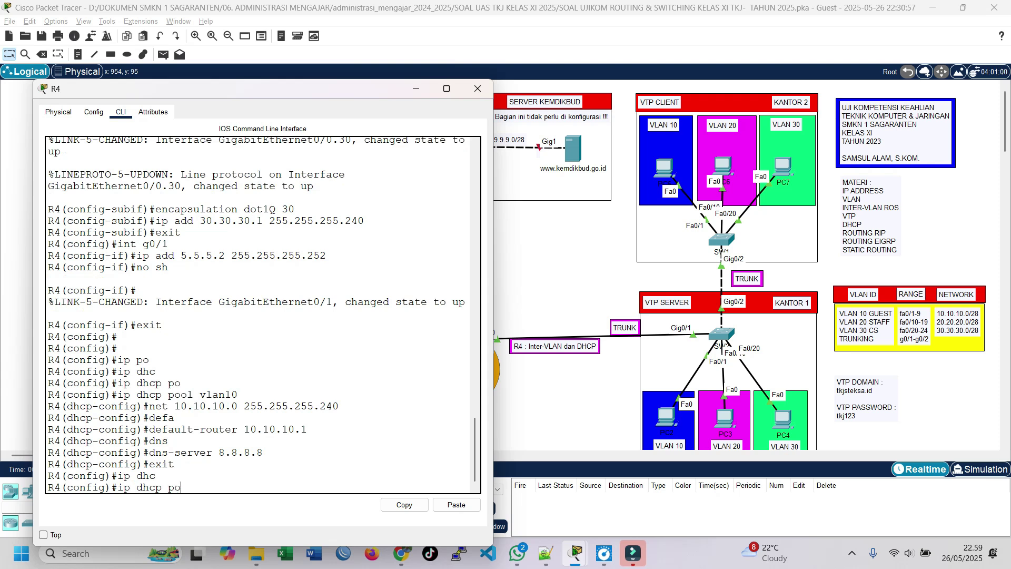
pyautogui.press('Tab')
pyautogui.write('vlan 2')
pyautogui.press('BackSpace')
pyautogui.press('BackSpace')
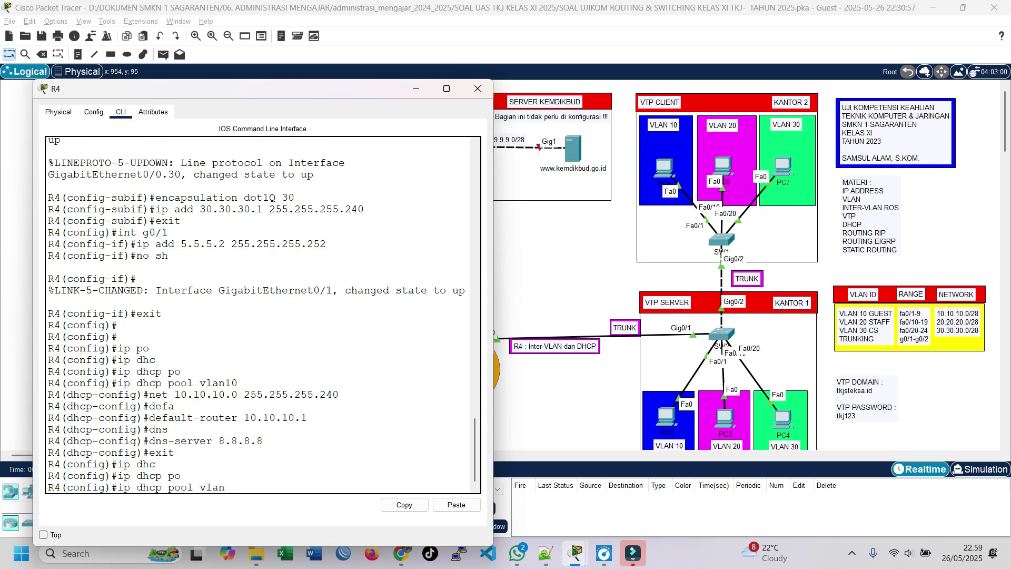
pyautogui.write('20')
pyautogui.press('Return')
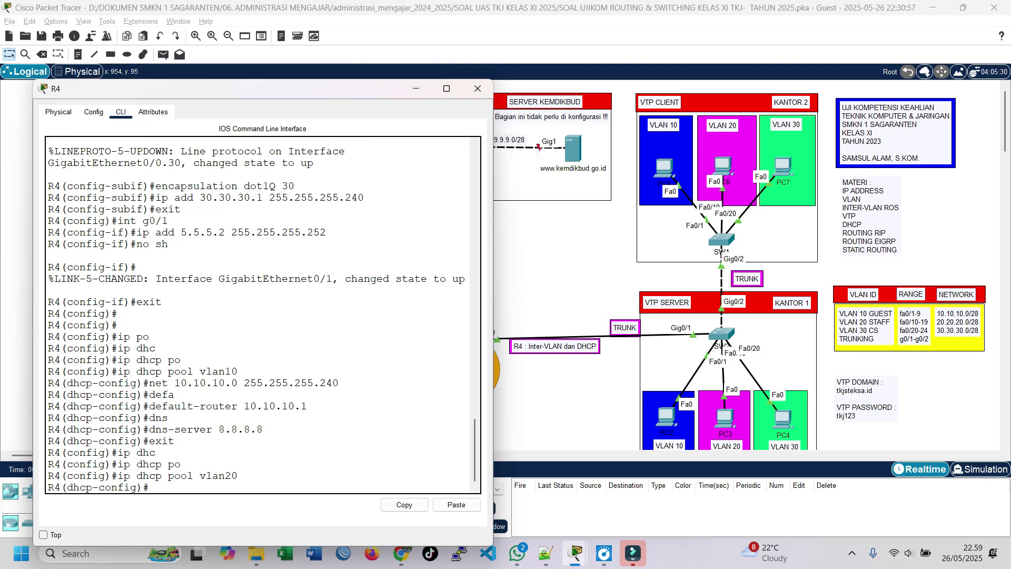
pyautogui.write('net 20.20.20.0 255.25')
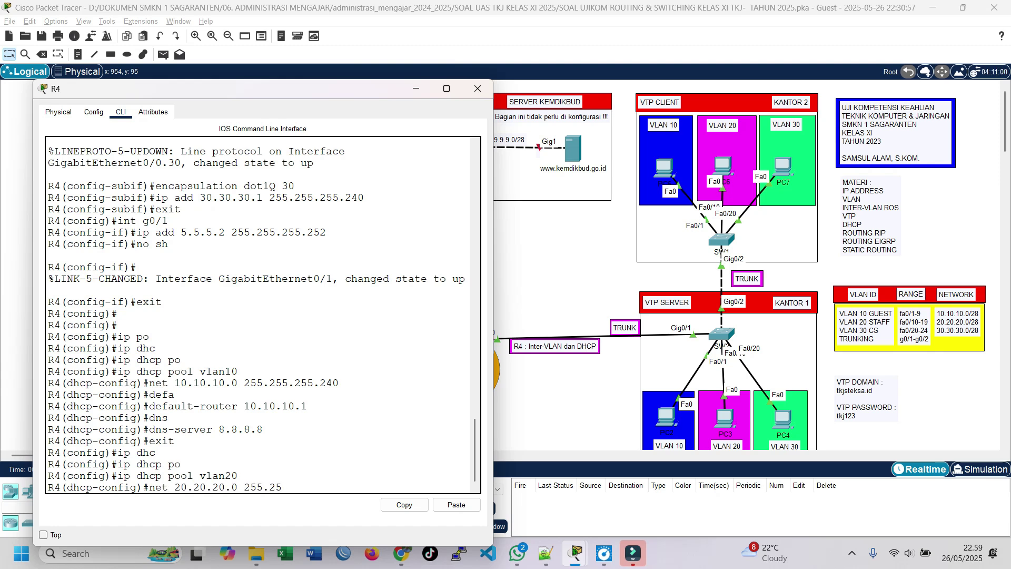
pyautogui.write('5.255.240')
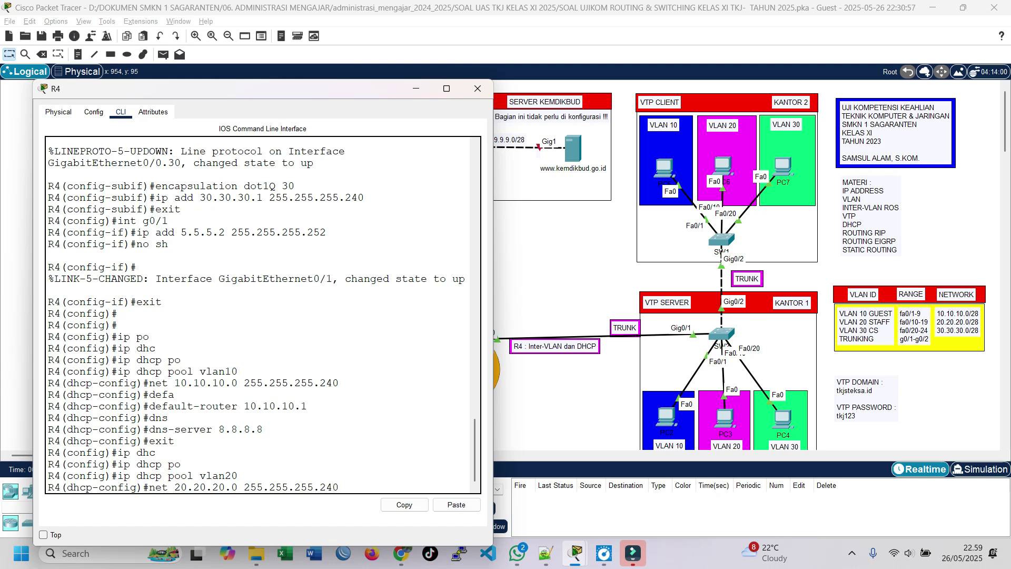
pyautogui.press('Return')
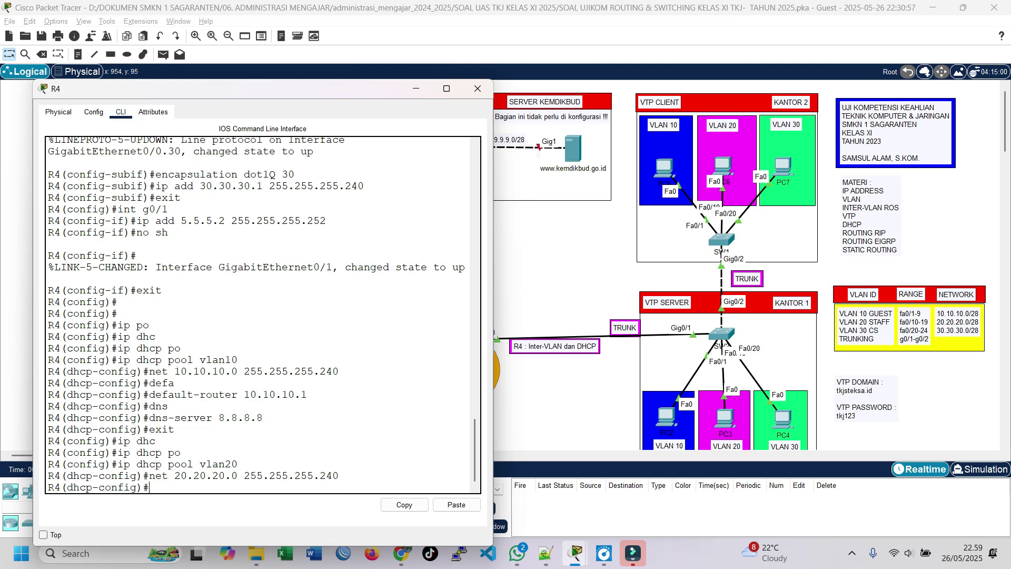
# Set vlan20's default-router to 20.20.20.1 and DNS server 8.8.8.8, then exit.
pyautogui.press('Up')
pyautogui.press('Up')
pyautogui.press('Up')
pyautogui.press('Up')
pyautogui.press('Up')
pyautogui.press('BackSpace')
pyautogui.press('BackSpace')
pyautogui.press('BackSpace')
pyautogui.press('BackSpace')
pyautogui.press('BackSpace')
pyautogui.press('BackSpace')
pyautogui.press('BackSpace')
pyautogui.press('BackSpace')
pyautogui.press('BackSpace')
pyautogui.press('BackSpace')
pyautogui.write('20.20.20.1')
pyautogui.press('Return')
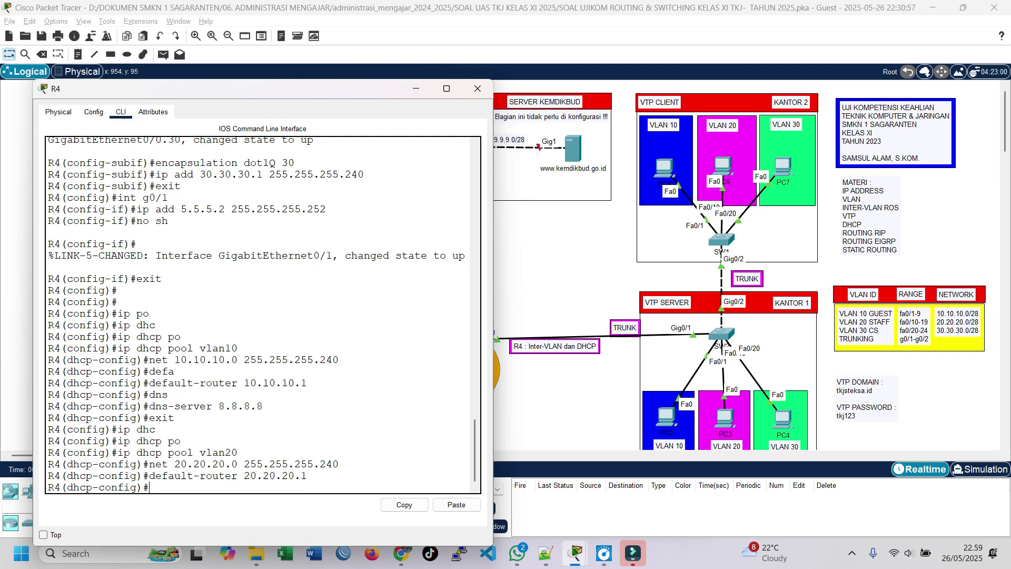
pyautogui.press('Up')
pyautogui.press('Up')
pyautogui.press('Up')
pyautogui.press('Up')
pyautogui.press('Up')
pyautogui.press('Up')
pyautogui.press('Up')
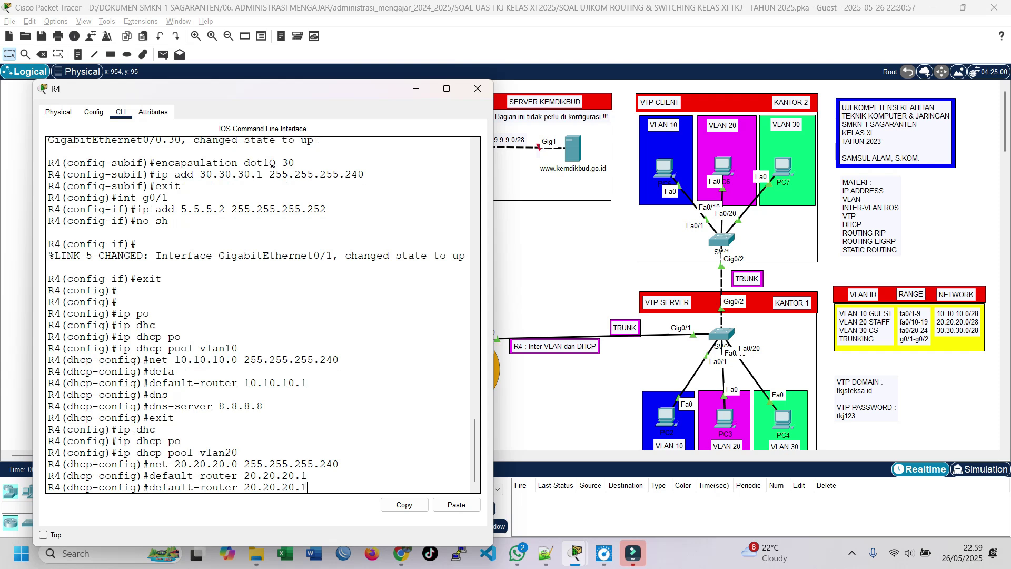
pyautogui.press('Return')
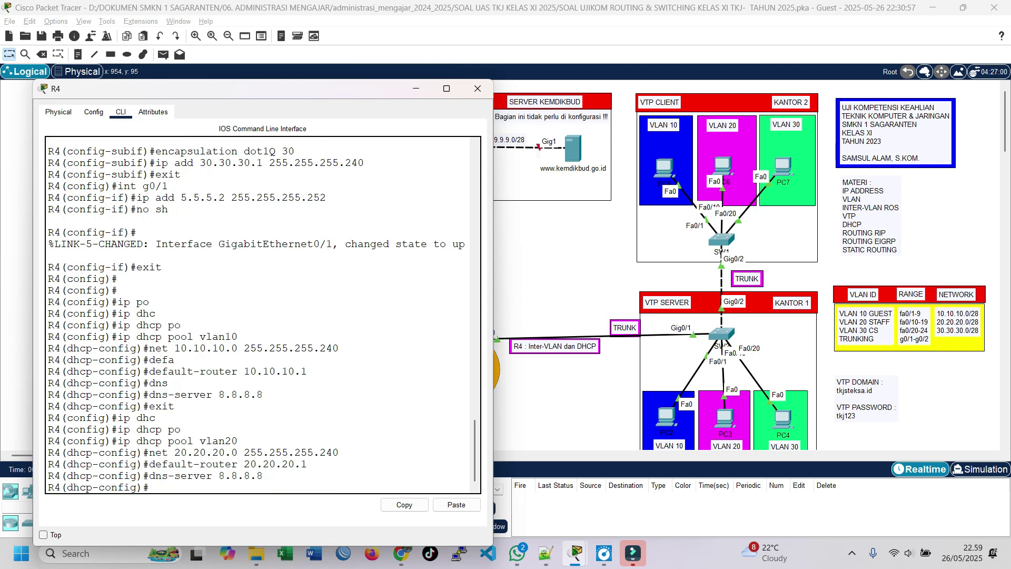
pyautogui.write('ex')
pyautogui.press('Return')
pyautogui.press('Up')
pyautogui.press('Up')
pyautogui.press('Up')
pyautogui.press('Up')
pyautogui.press('Up')
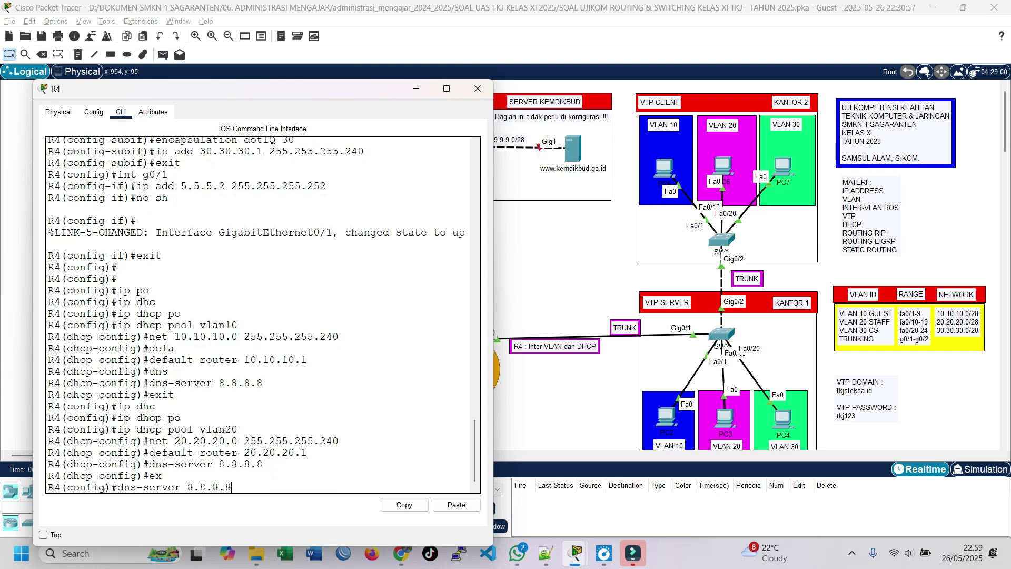
pyautogui.press('BackSpace')
pyautogui.press('BackSpace')
# Create DHCP pool vlan30 with network 30.30.30.0 255.255.255.240.
pyautogui.write('30')
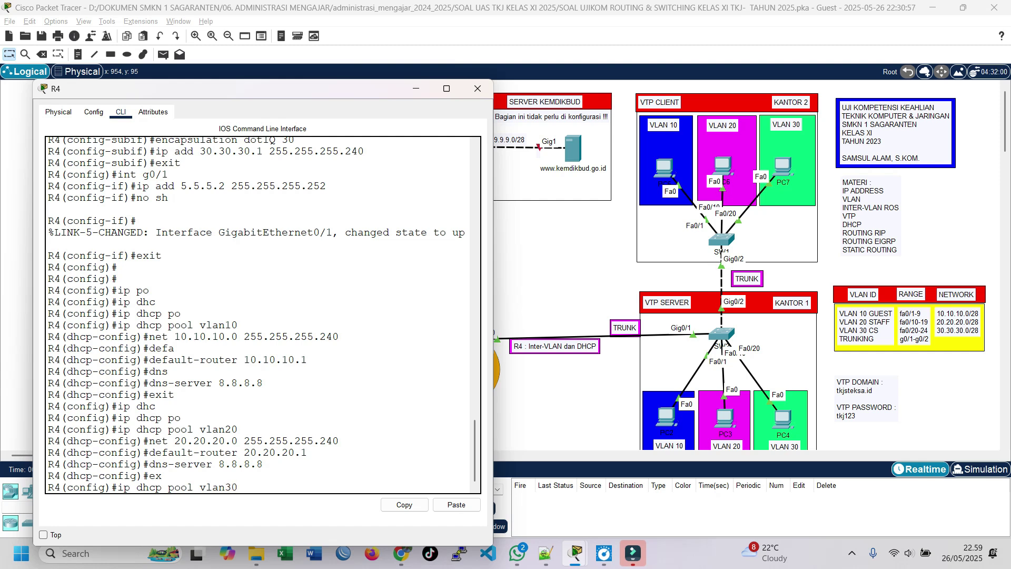
pyautogui.press('Return')
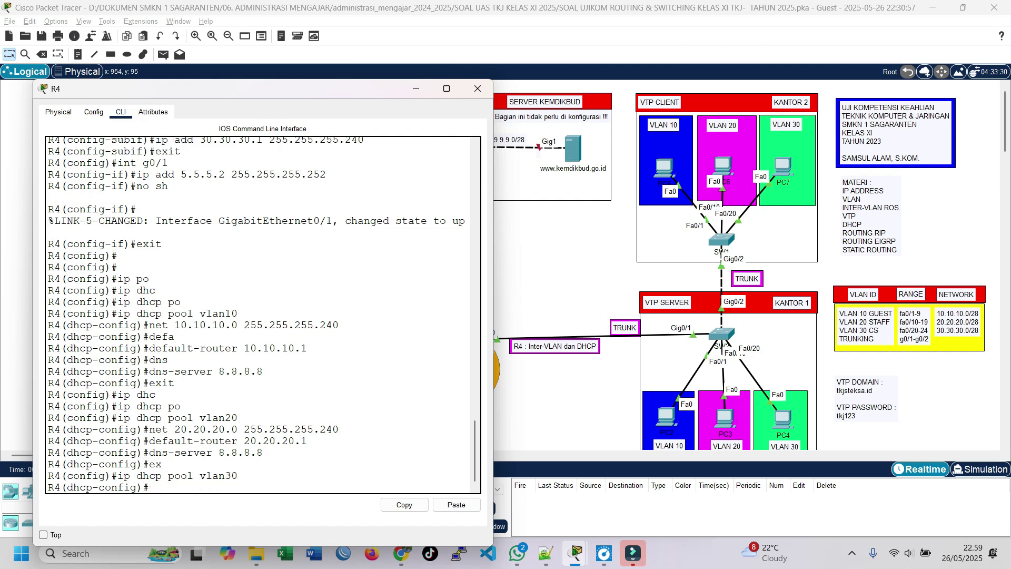
pyautogui.write('net 30.30.30.0 255.255.255.240')
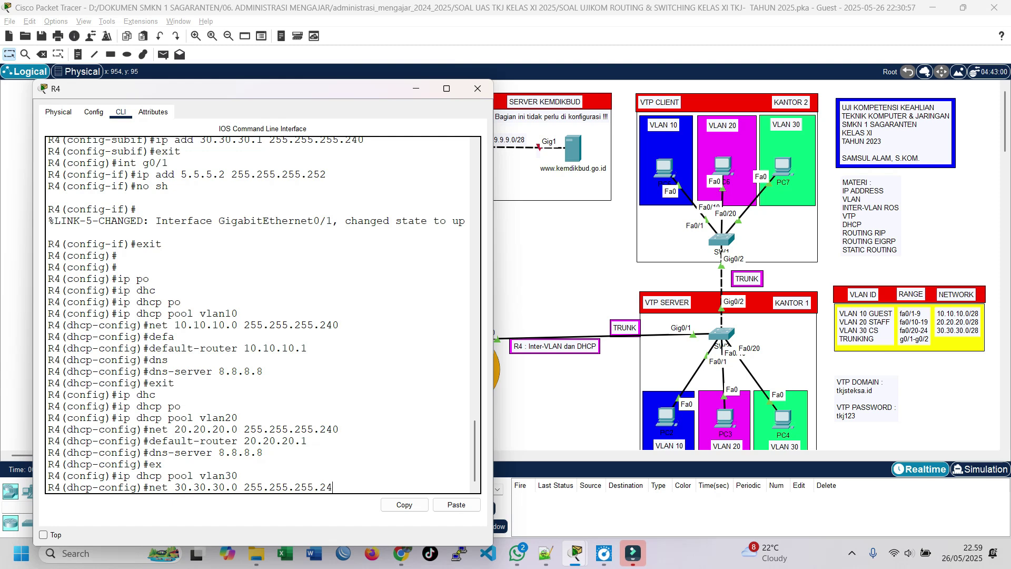
pyautogui.press('Return')
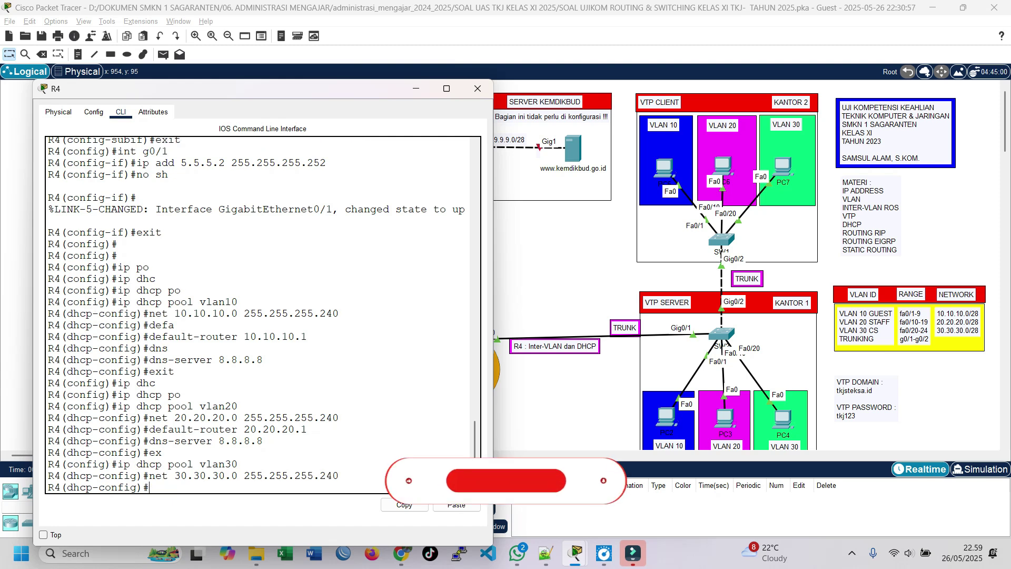
# Set vlan30's default-router to 30.30.30.1 and DNS server 8.8.8.8, then exit and review output.
pyautogui.write('default-router 20.20.20.')
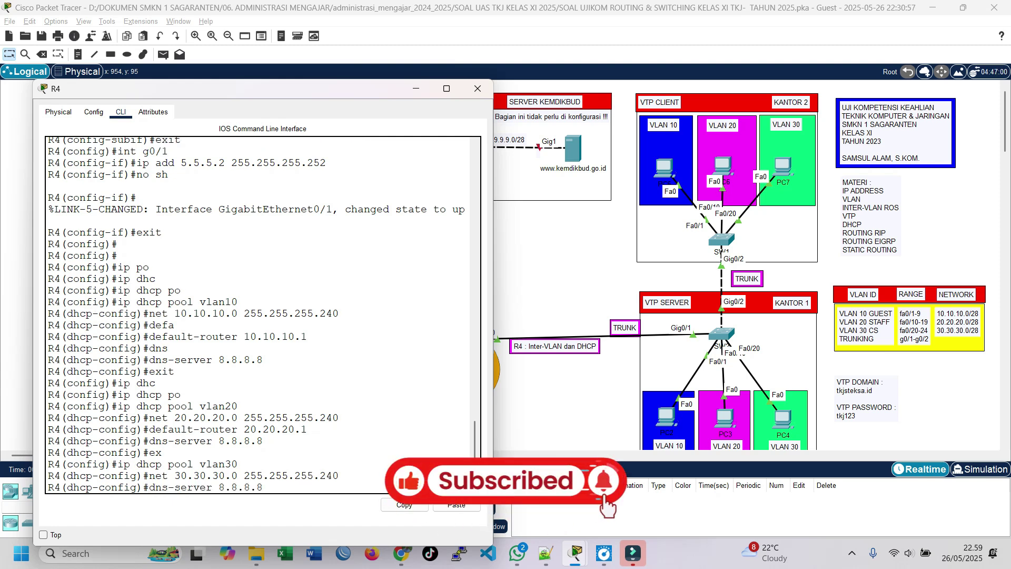
pyautogui.press('BackSpace')
pyautogui.press('BackSpace')
pyautogui.press('BackSpace')
pyautogui.press('BackSpace')
pyautogui.press('BackSpace')
pyautogui.press('BackSpace')
pyautogui.press('BackSpace')
pyautogui.press('BackSpace')
pyautogui.press('BackSpace')
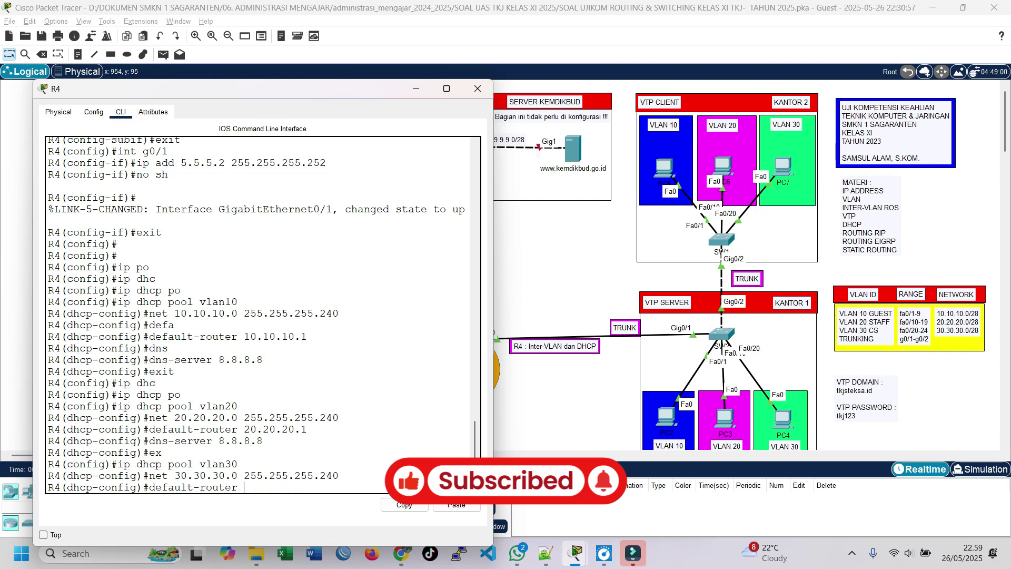
pyautogui.write('30.30.30.1')
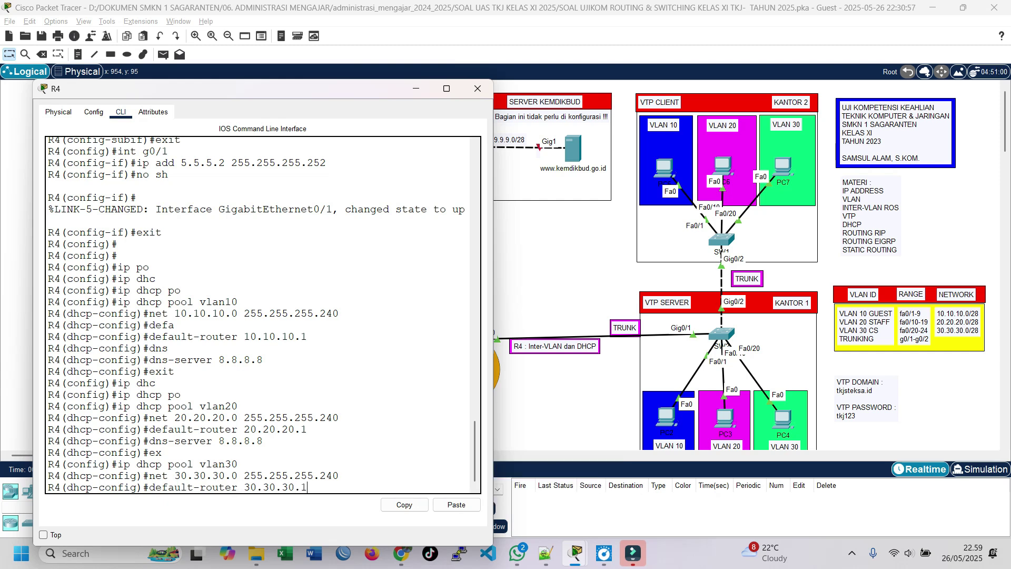
pyautogui.press('Return')
pyautogui.write('d')
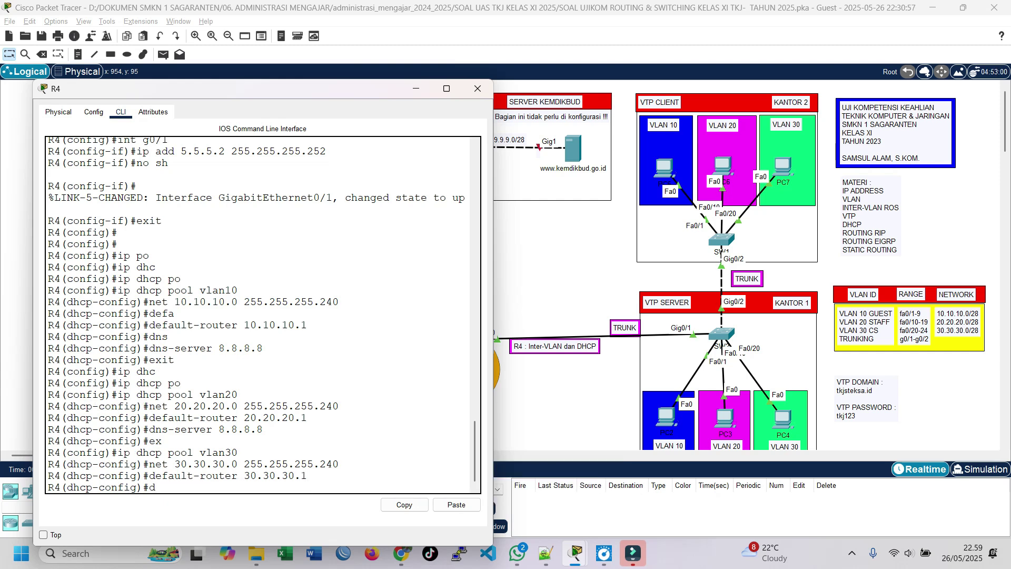
pyautogui.write('ns-server 8.8.8.8')
pyautogui.press('Return')
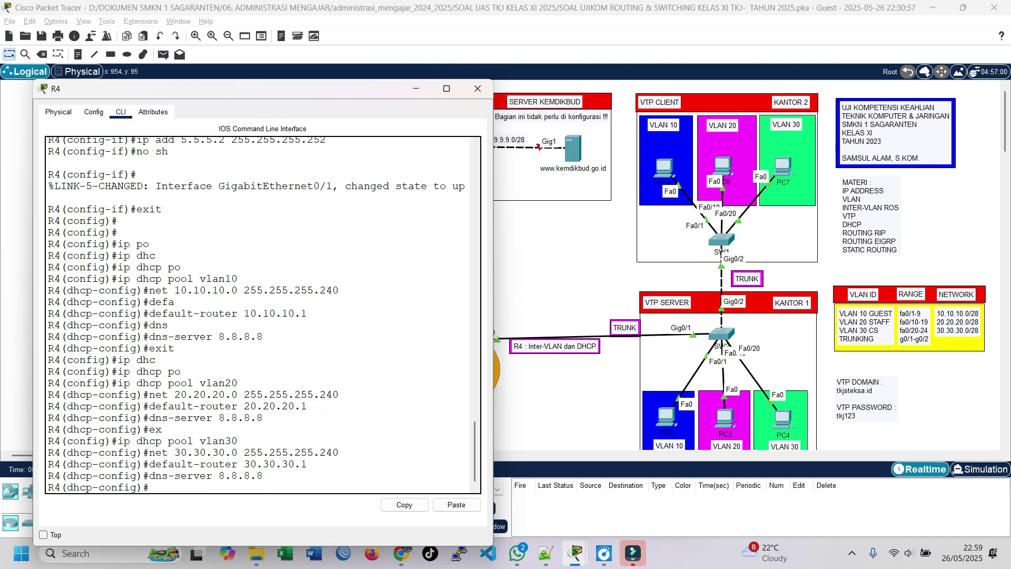
pyautogui.write('exit')
pyautogui.press('Return')
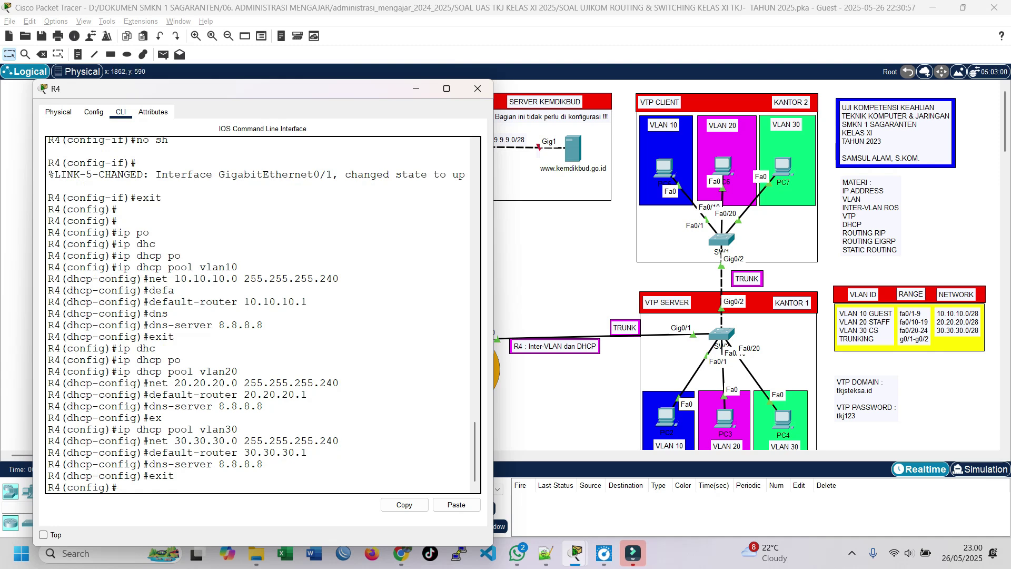
pyautogui.scroll(8, 258, 314)
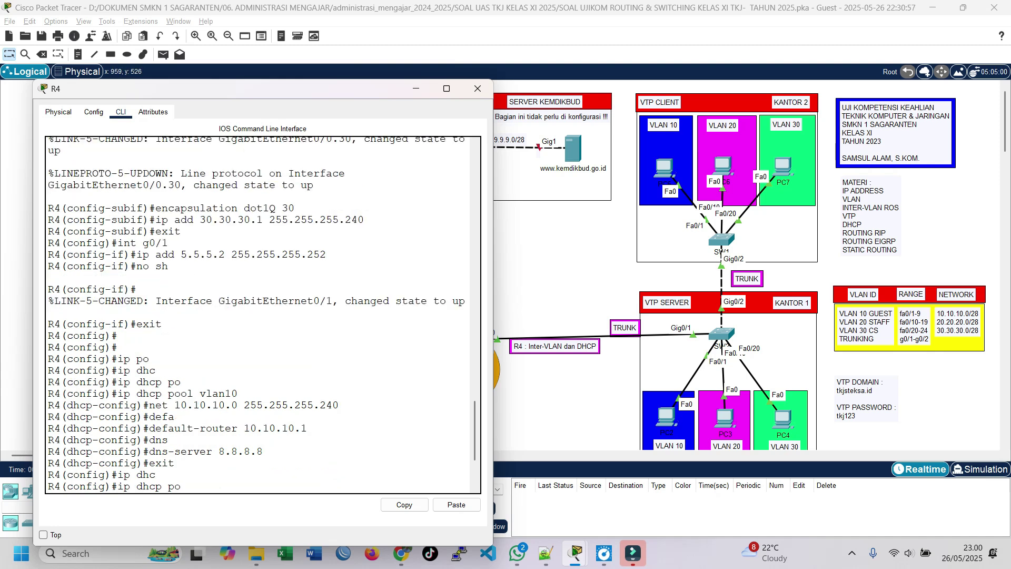
pyautogui.scroll(-4, 258, 314)
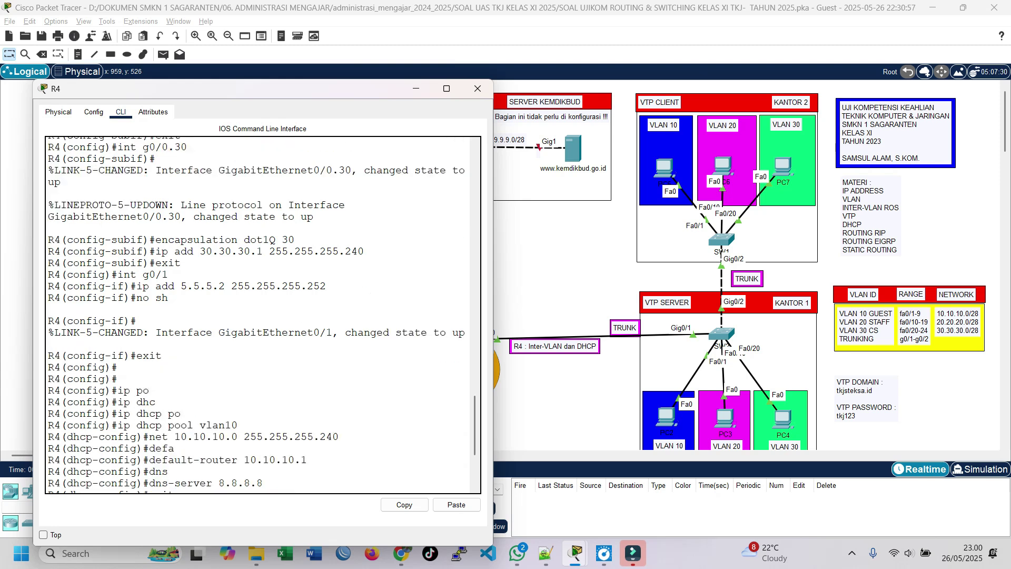
pyautogui.scroll(-5, 259, 315)
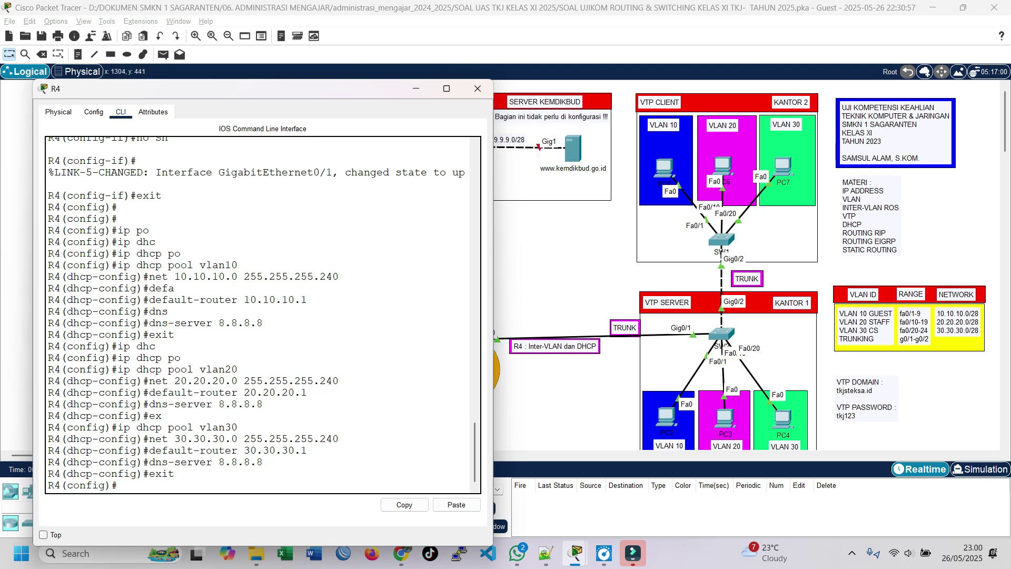
pyautogui.scroll(-3, 655, 263)
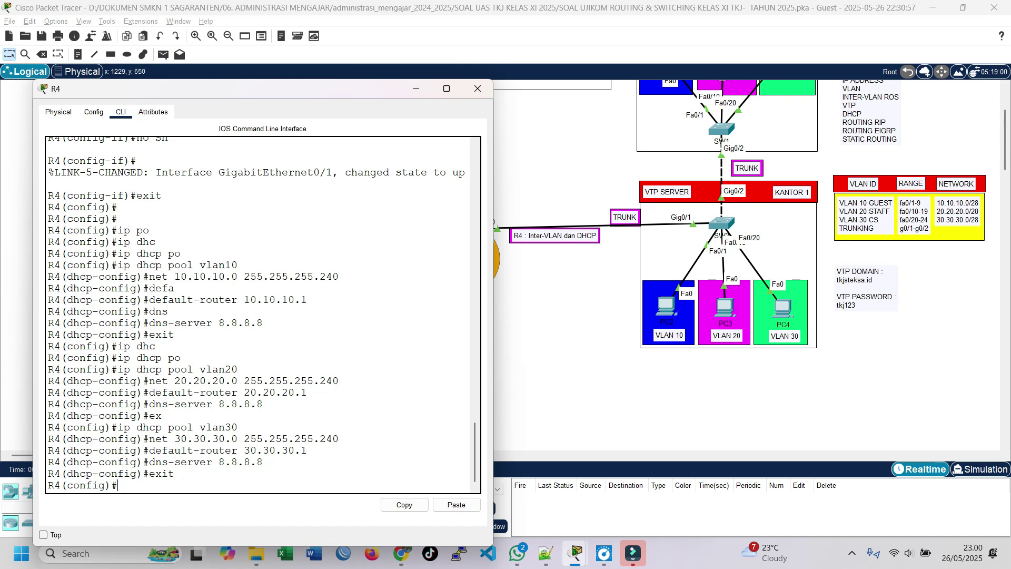
# Switch PC2 and PC3 to DHCP, obtaining 10.10.10.2 and 20.20.20.2.
pyautogui.click(646, 238)
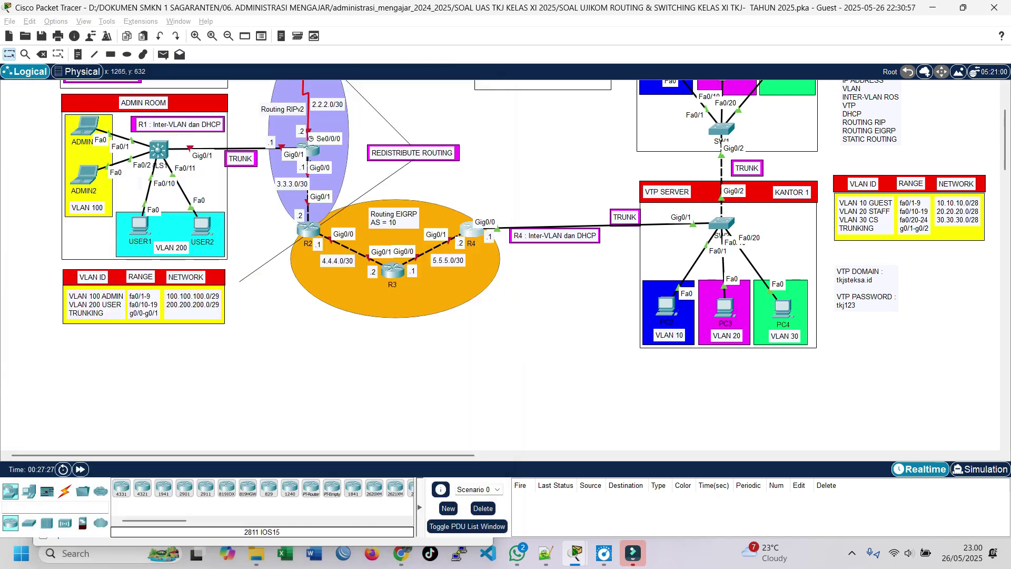
pyautogui.click(666, 306)
pyautogui.moveTo(566, 80); pyautogui.dragTo(401, 51)
pyautogui.click(285, 73)
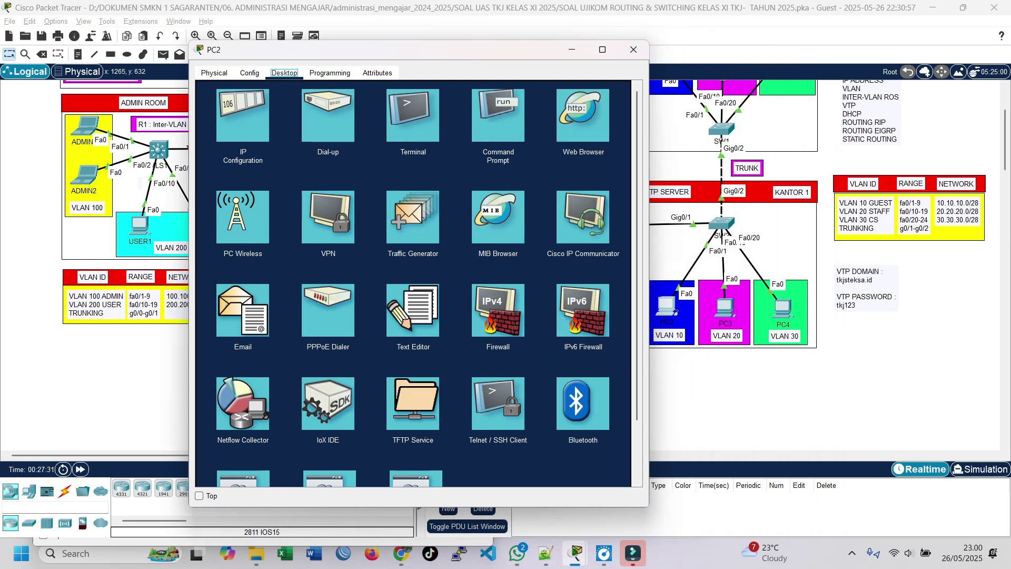
pyautogui.moveTo(306, 52); pyautogui.dragTo(280, 39)
pyautogui.click(216, 103)
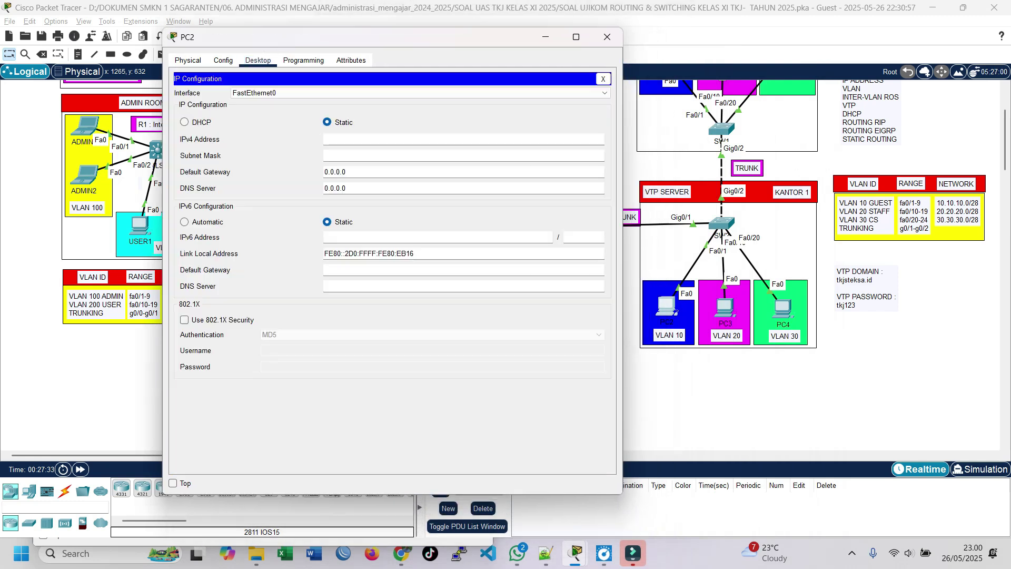
pyautogui.click(184, 121)
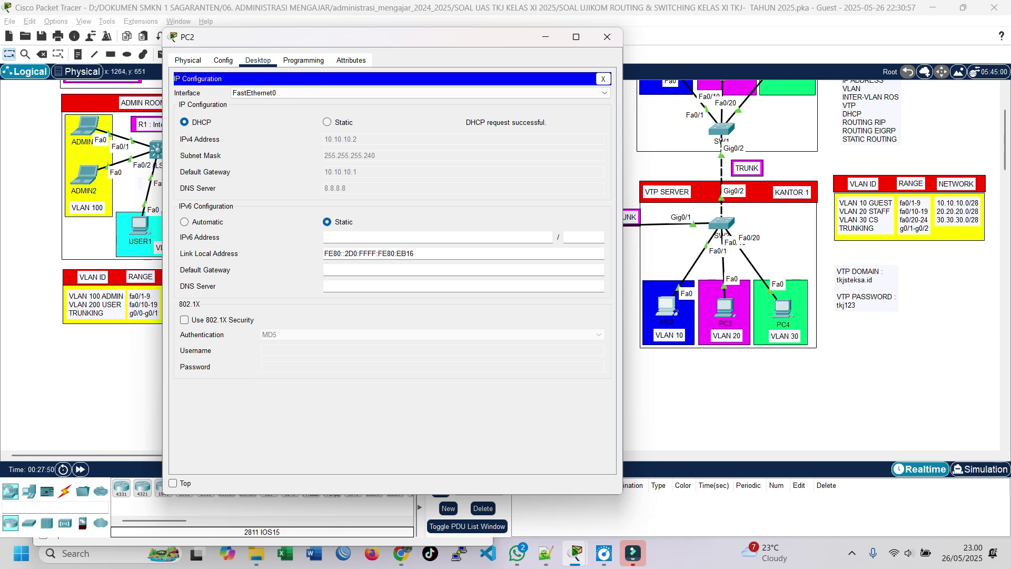
pyautogui.click(726, 307)
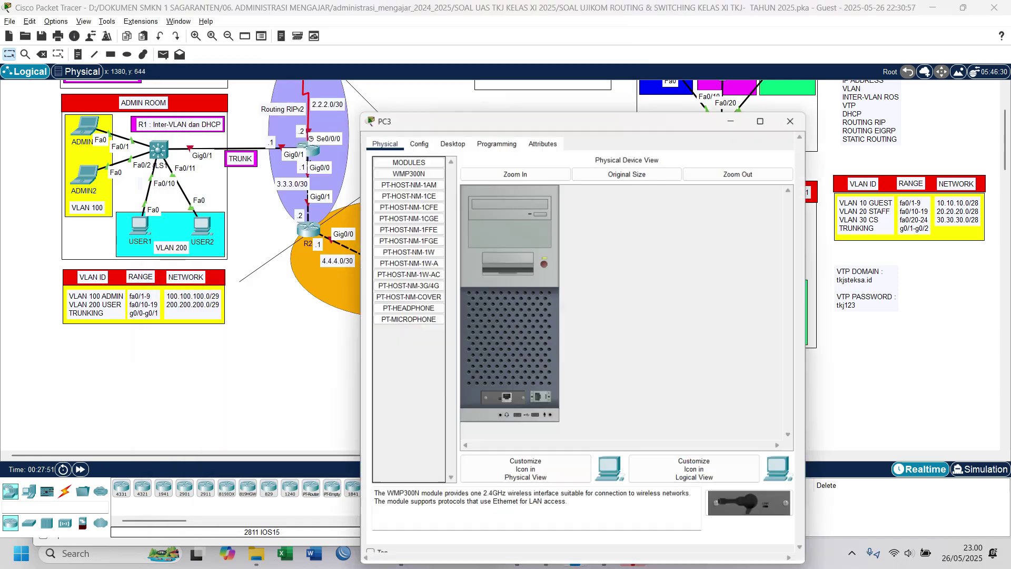
pyautogui.click(449, 102)
pyautogui.click(408, 146)
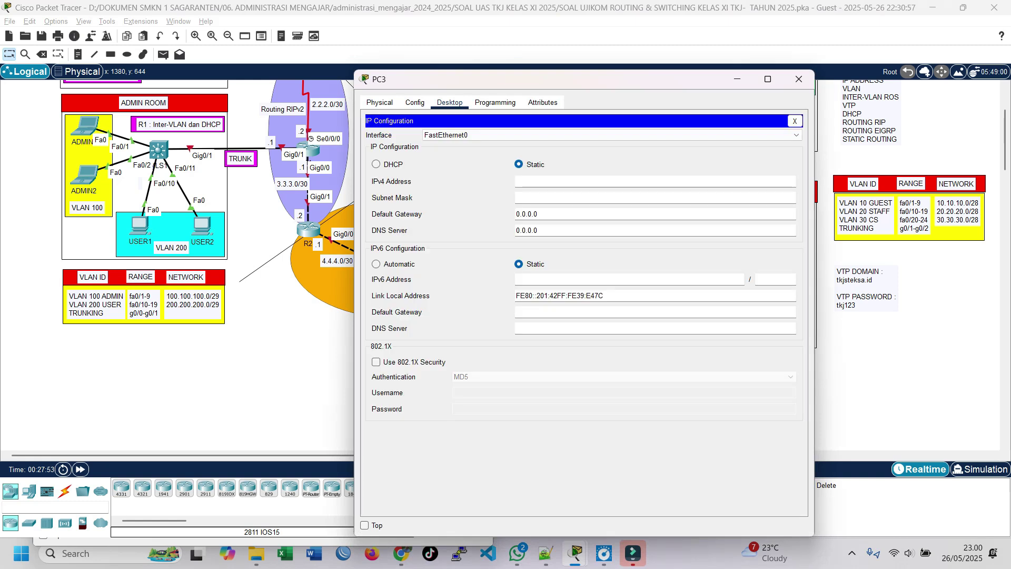
pyautogui.click(377, 165)
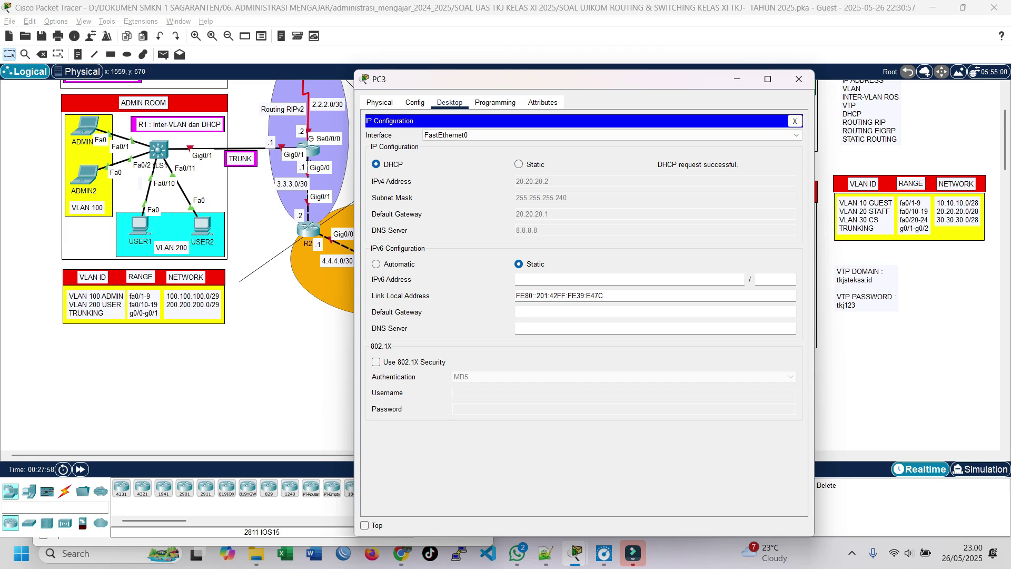
# Switch PC4 and PC5 to DHCP, obtaining 30.30.30.2 and 10.10.10.3.
pyautogui.click(826, 345)
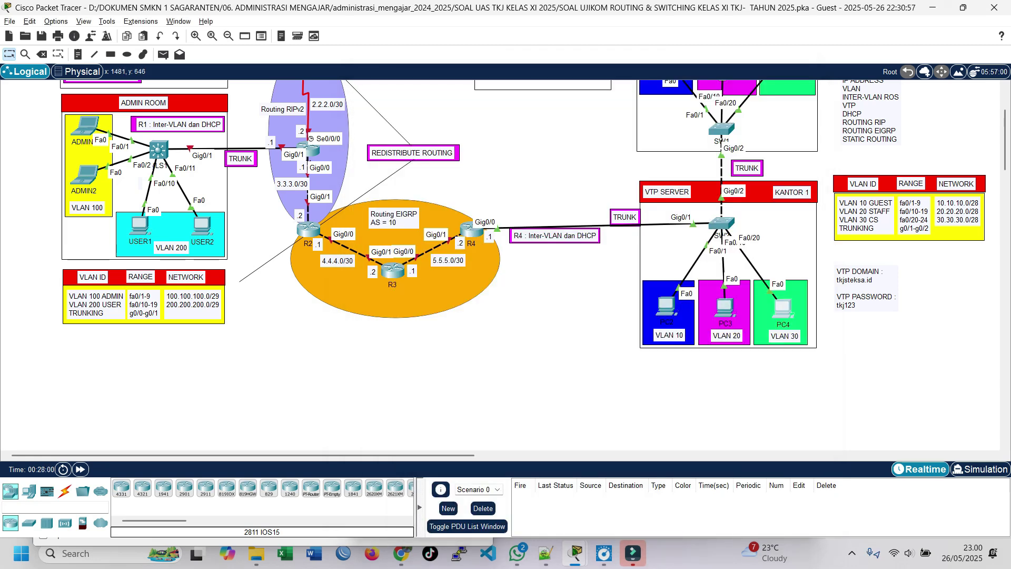
pyautogui.click(783, 310)
pyautogui.click(450, 102)
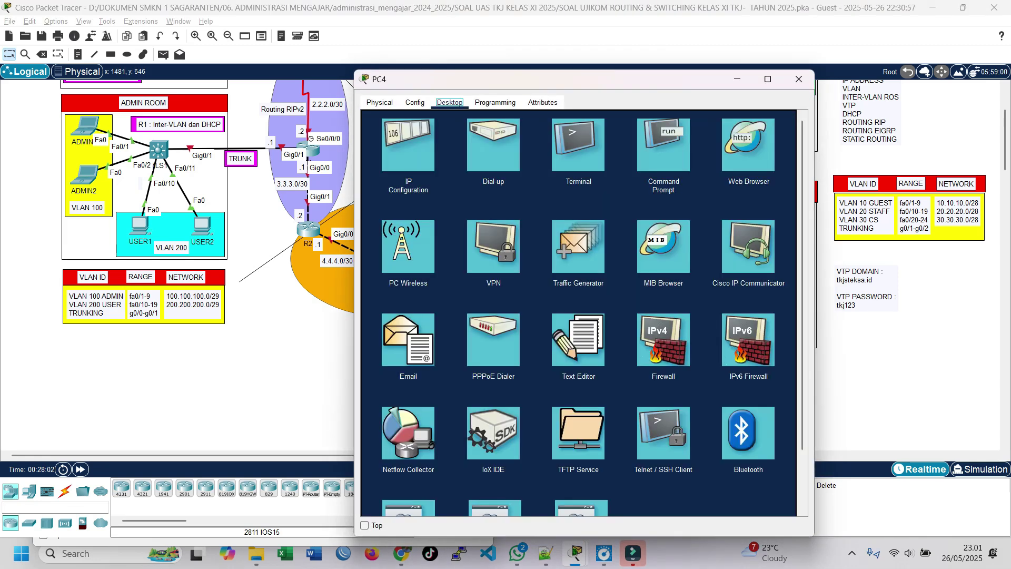
pyautogui.click(408, 145)
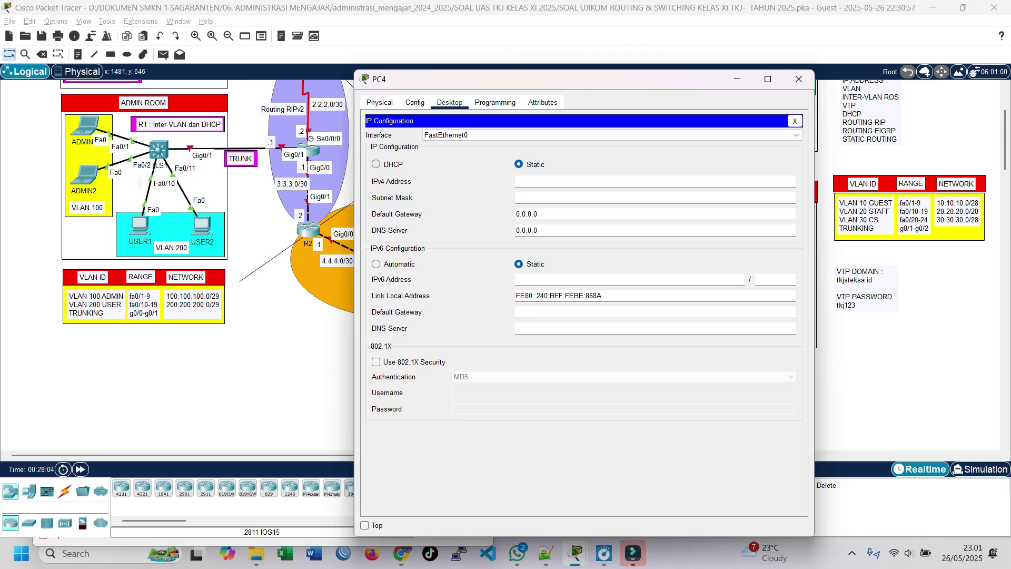
pyautogui.click(377, 165)
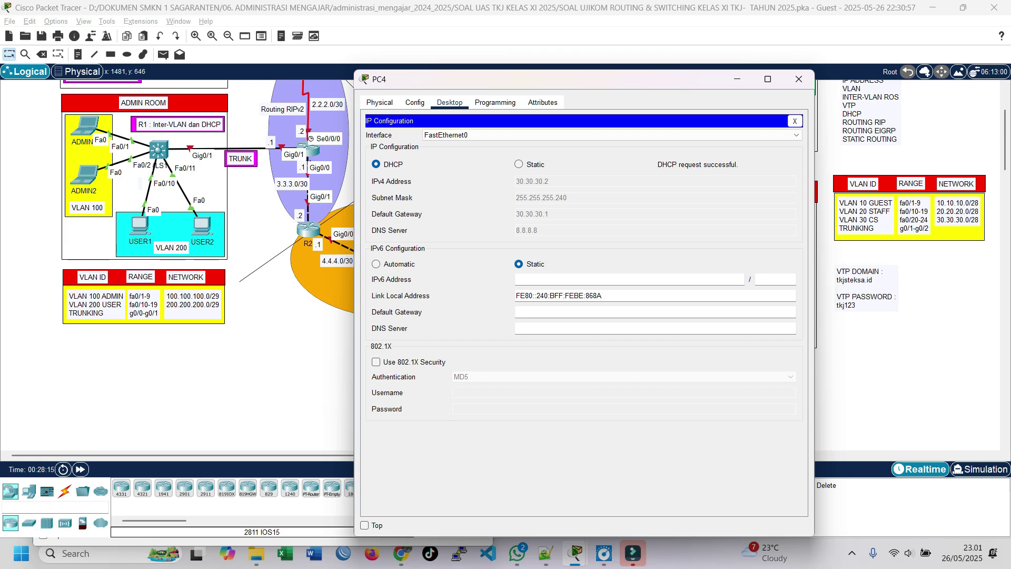
pyautogui.click(799, 79)
pyautogui.scroll(3, 738, 153)
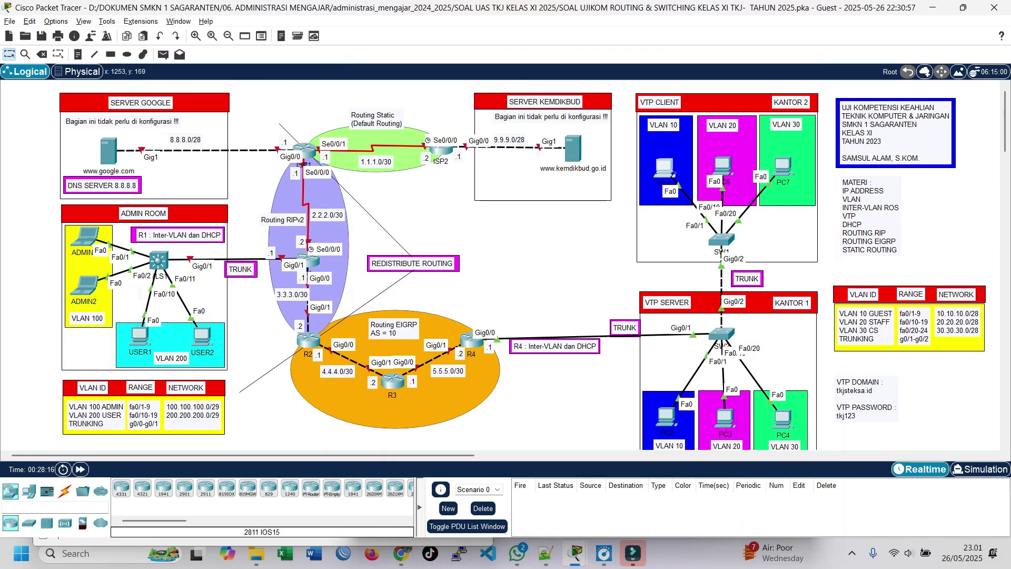
pyautogui.click(662, 169)
pyautogui.moveTo(514, 82); pyautogui.dragTo(460, 76)
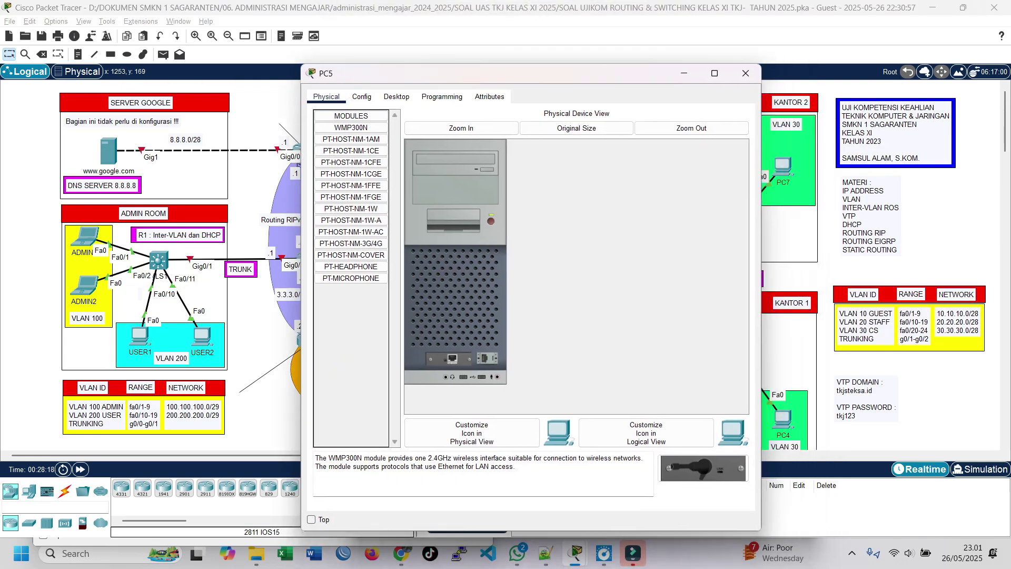
pyautogui.click(397, 97)
pyautogui.click(355, 140)
pyautogui.click(323, 158)
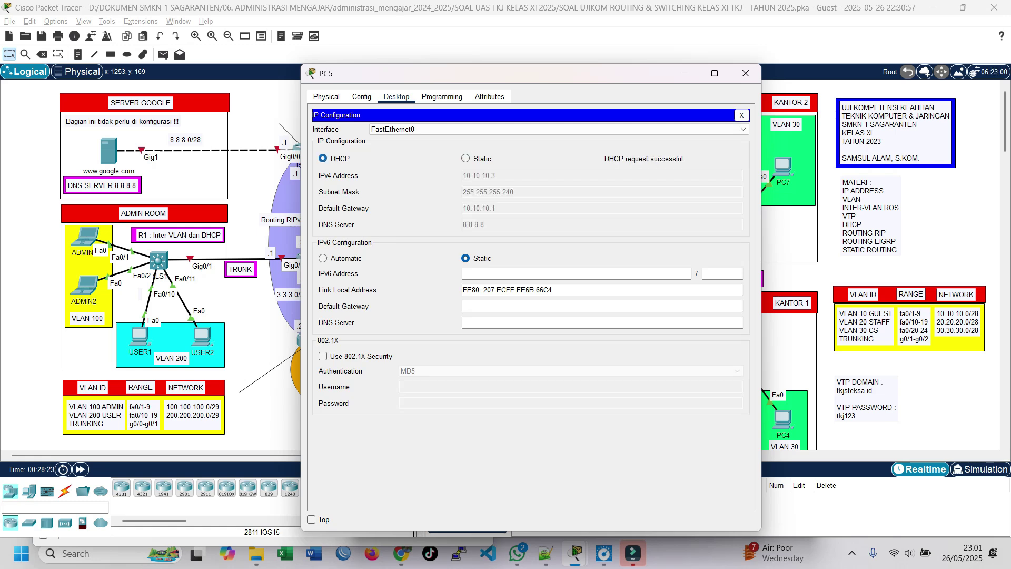
pyautogui.click(746, 73)
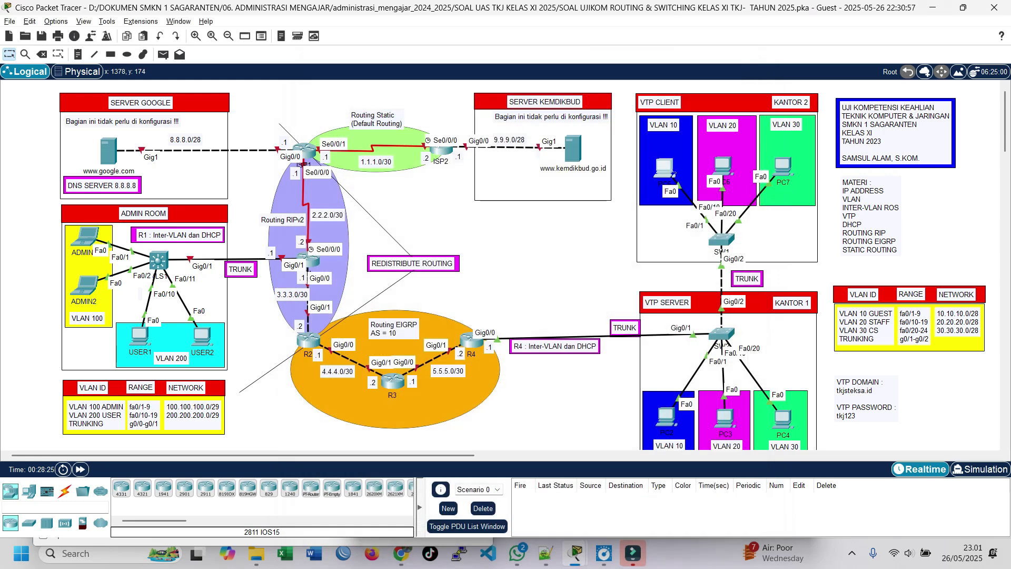
# Switch PC6's IP configuration to DHCP so it receives 20.20.20.3.
pyautogui.click(724, 167)
pyautogui.click(450, 103)
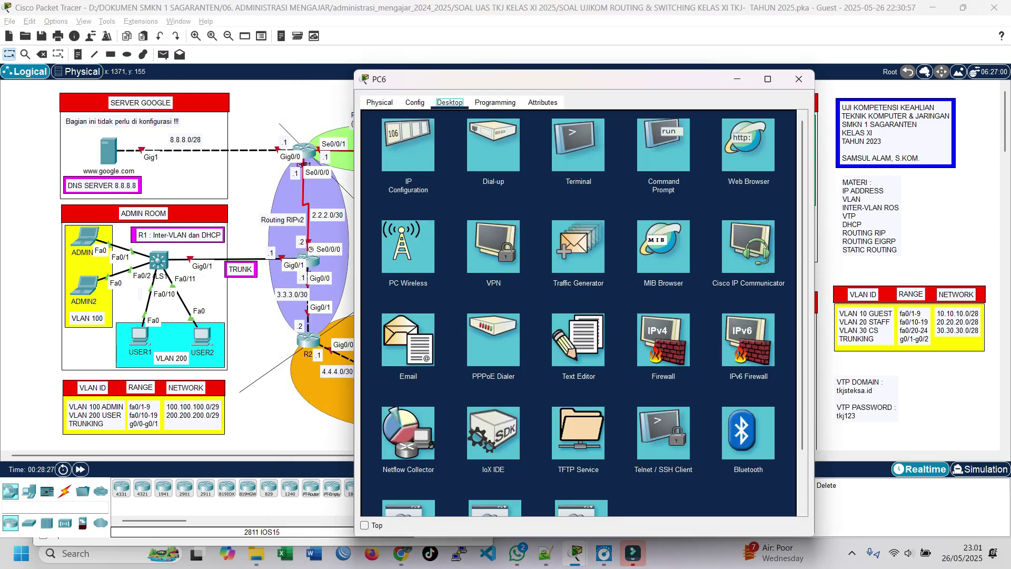
pyautogui.click(409, 145)
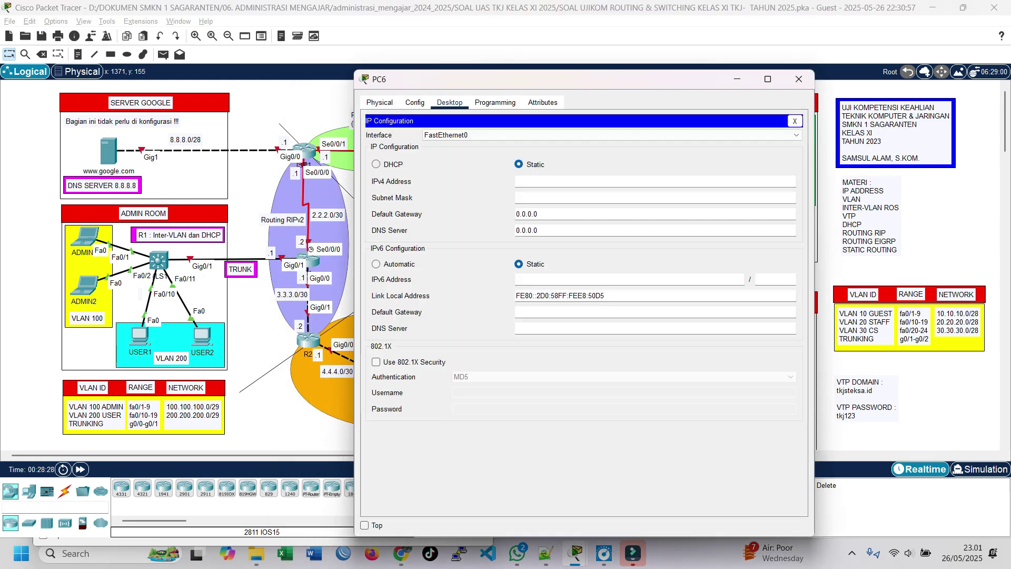
pyautogui.click(377, 165)
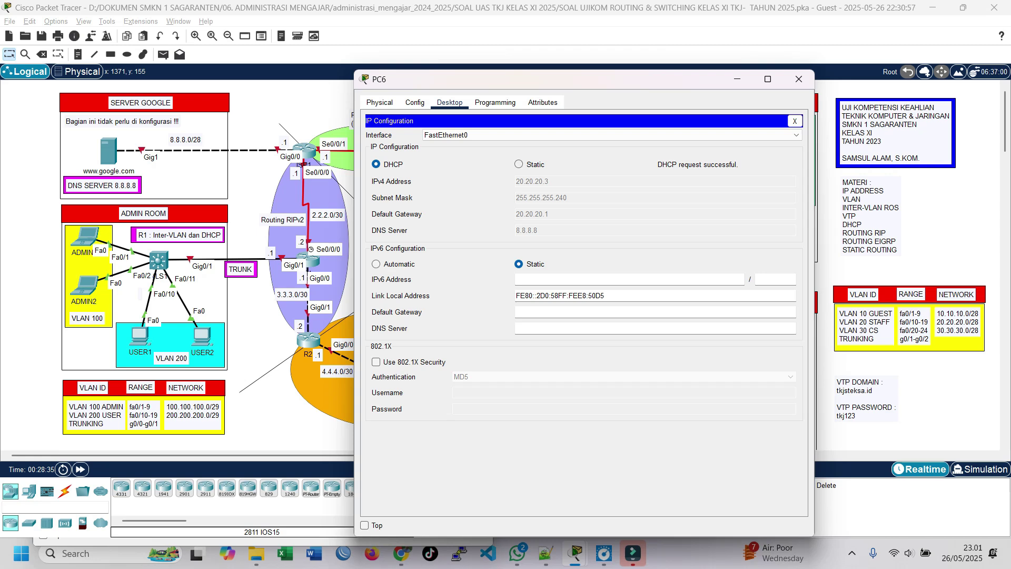
pyautogui.click(798, 79)
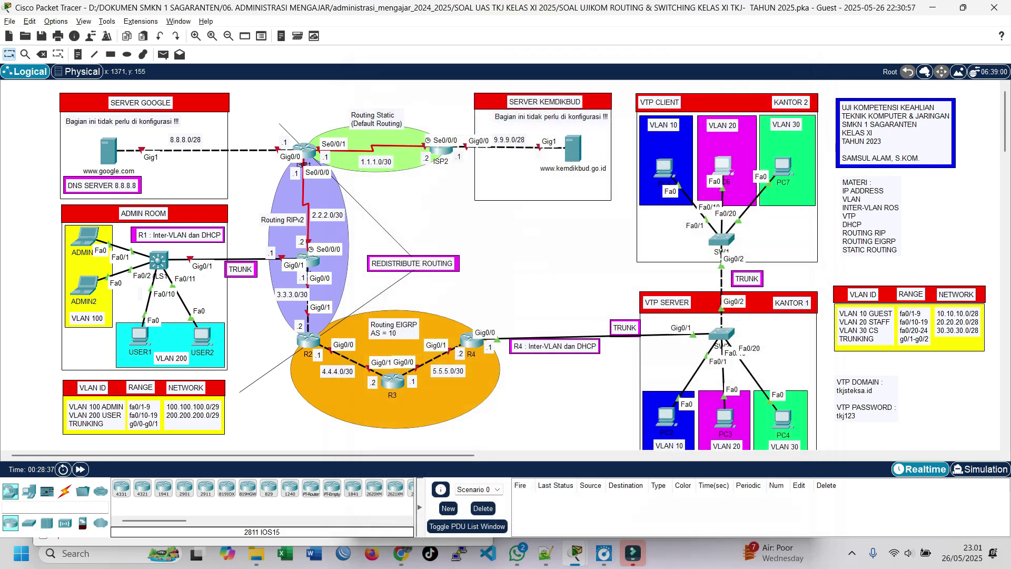
# Switch PC7's IP configuration to DHCP, getting 30.30.30.3 with gateway 30.30.30.1 and DNS 8.8.8.8.
pyautogui.click(783, 166)
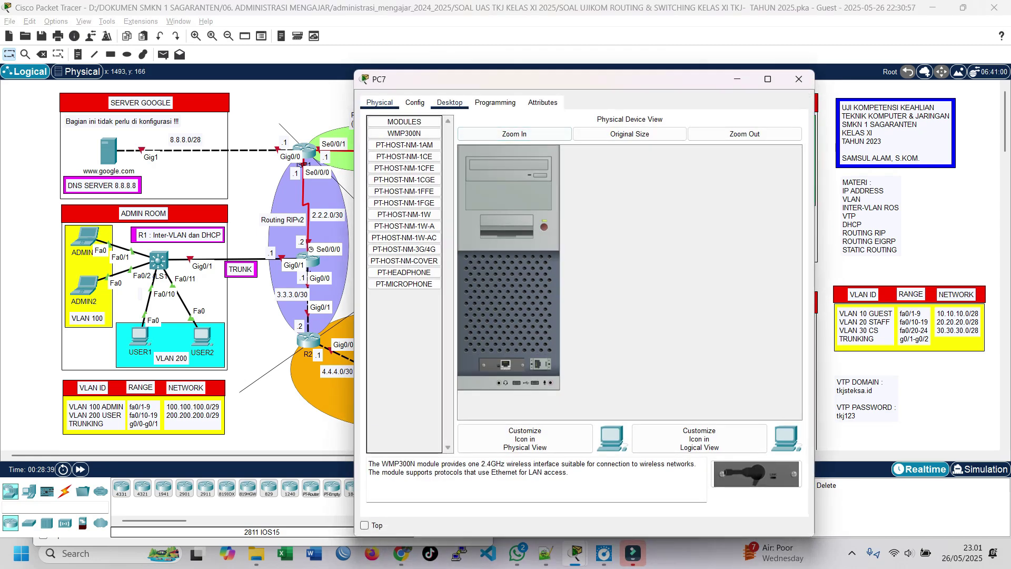
pyautogui.click(449, 102)
pyautogui.click(408, 145)
pyautogui.click(376, 164)
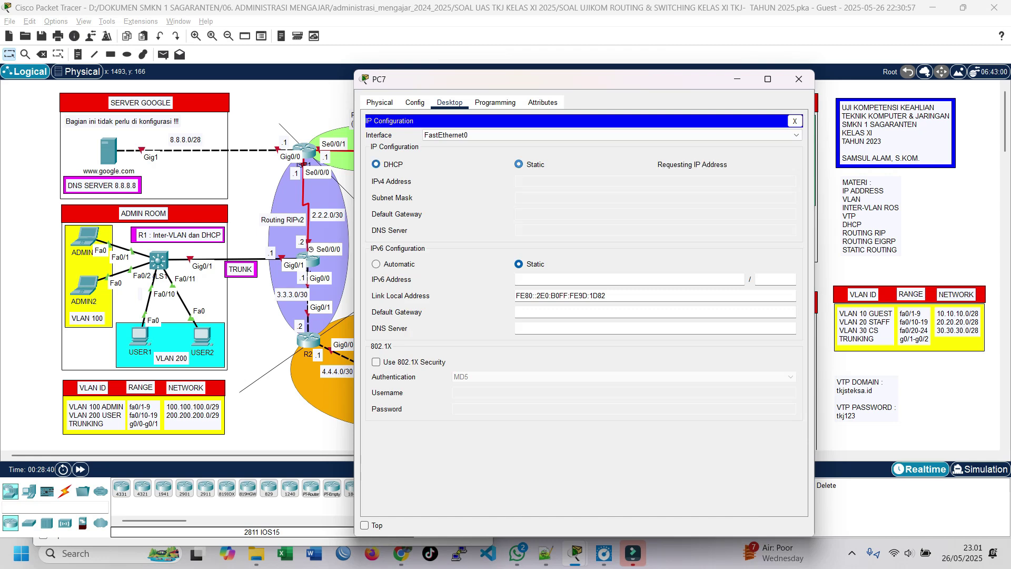
pyautogui.moveTo(527, 79); pyautogui.dragTo(331, 63)
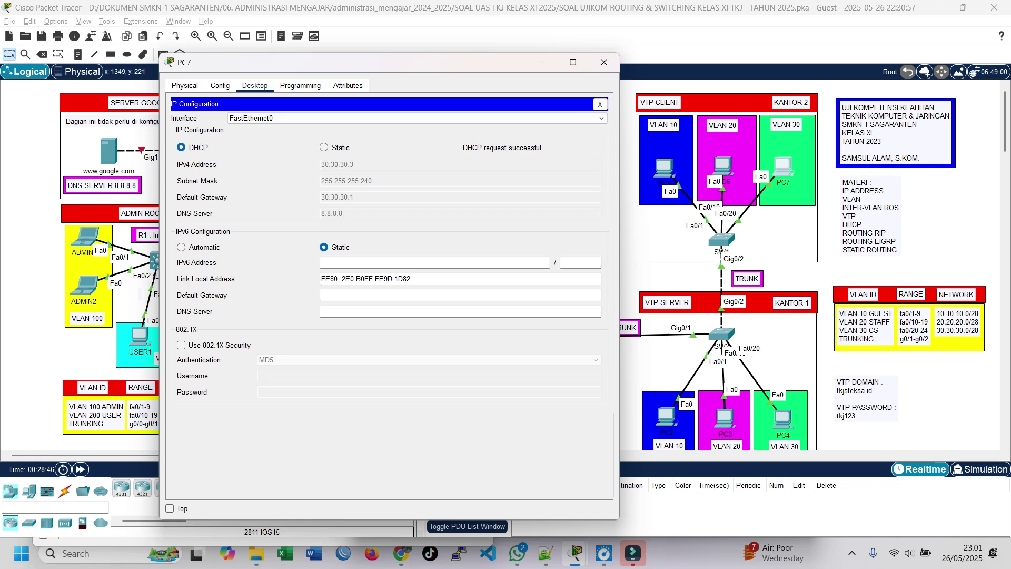
pyautogui.click(605, 62)
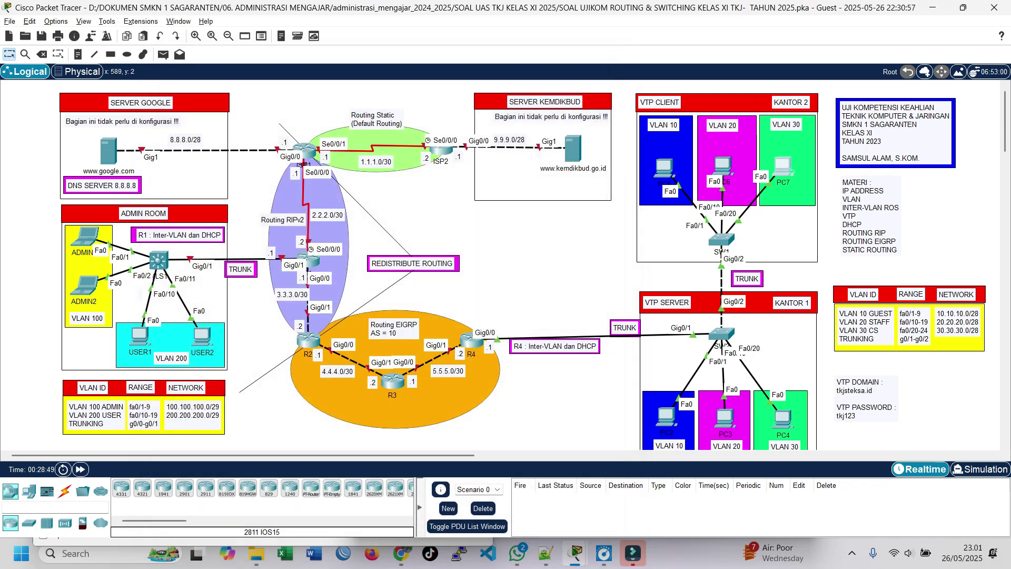
# Send a simple PDU ping from PC5 to PC4, re-firing it until it succeeds.
pyautogui.click(163, 54)
pyautogui.scroll(-2, 722, 332)
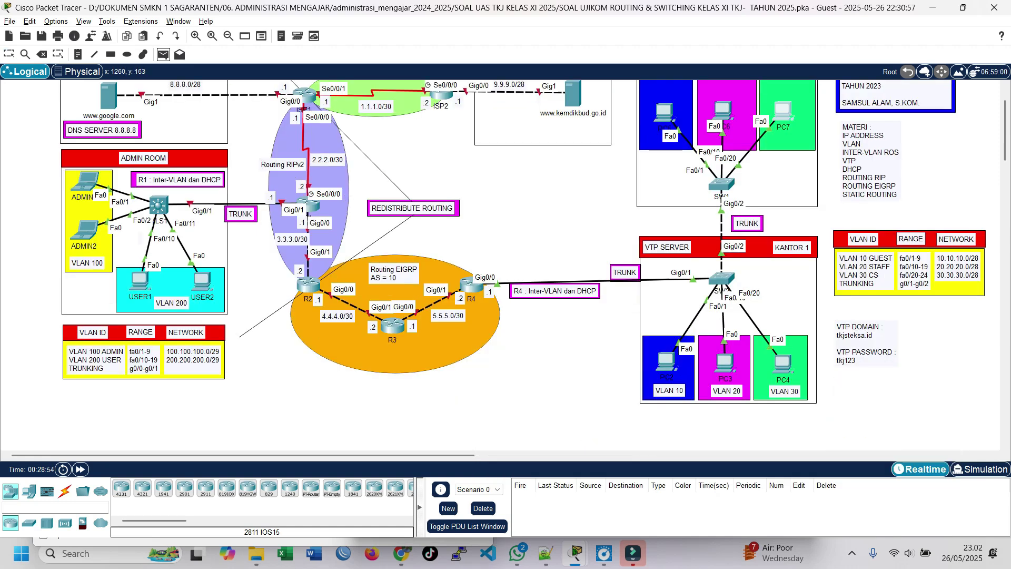
pyautogui.scroll(2, 670, 171)
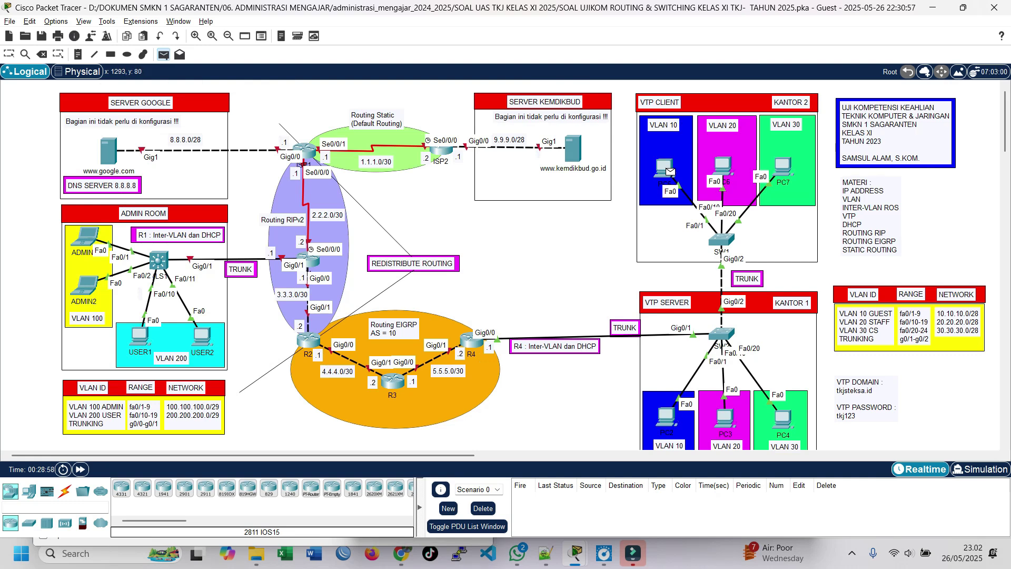
pyautogui.scroll(-4, 670, 171)
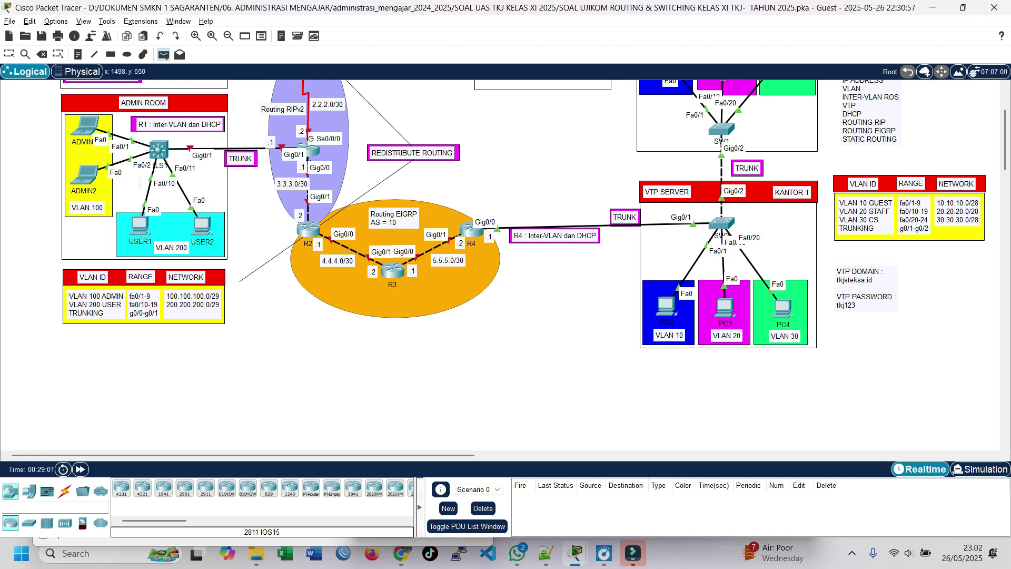
pyautogui.click(783, 308)
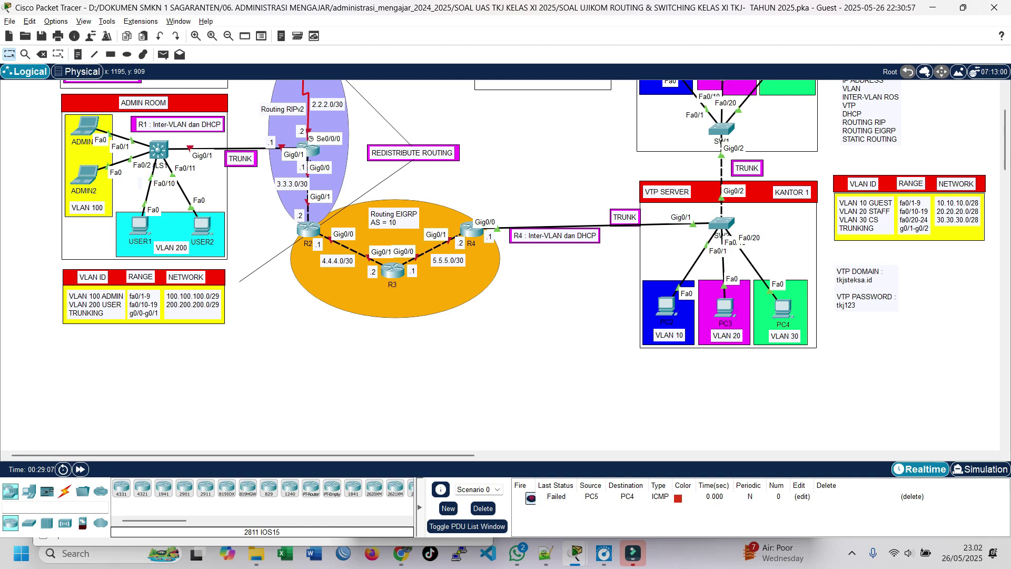
pyautogui.click(531, 498)
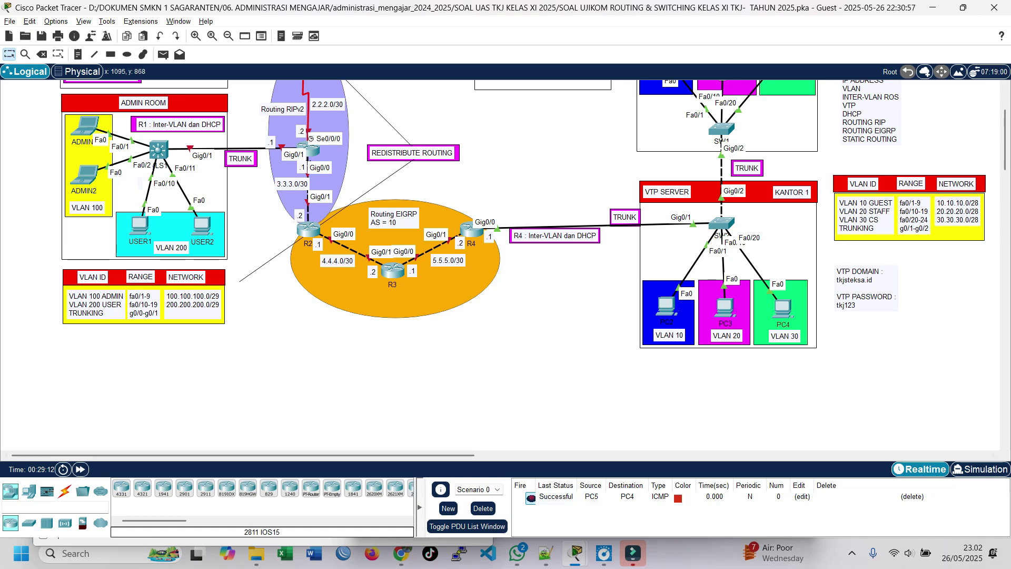
pyautogui.scroll(3, 533, 242)
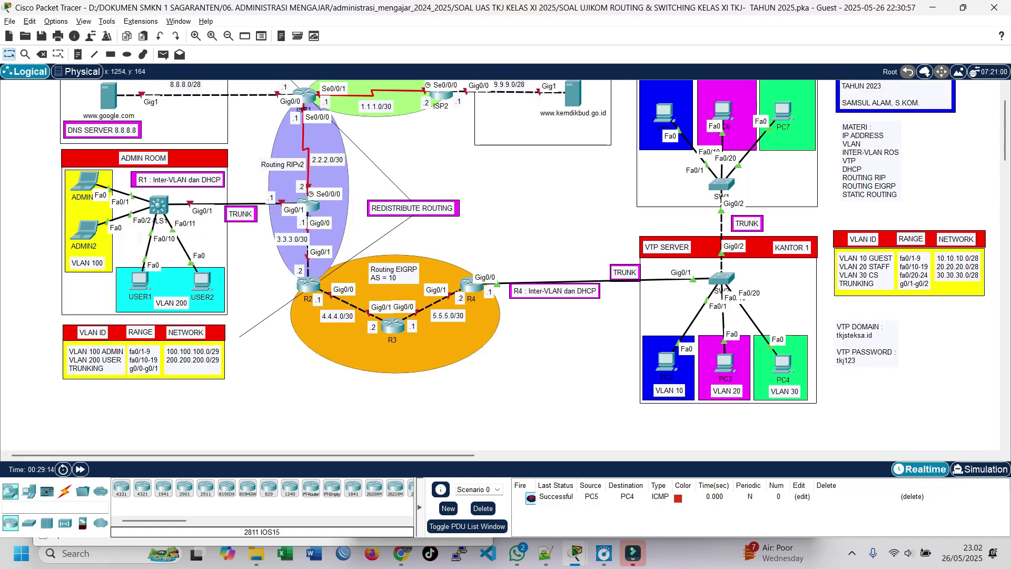
# Send a simple PDU ping from PC6 to PC2 and re-fire it until successful.
pyautogui.moveTo(661, 113)
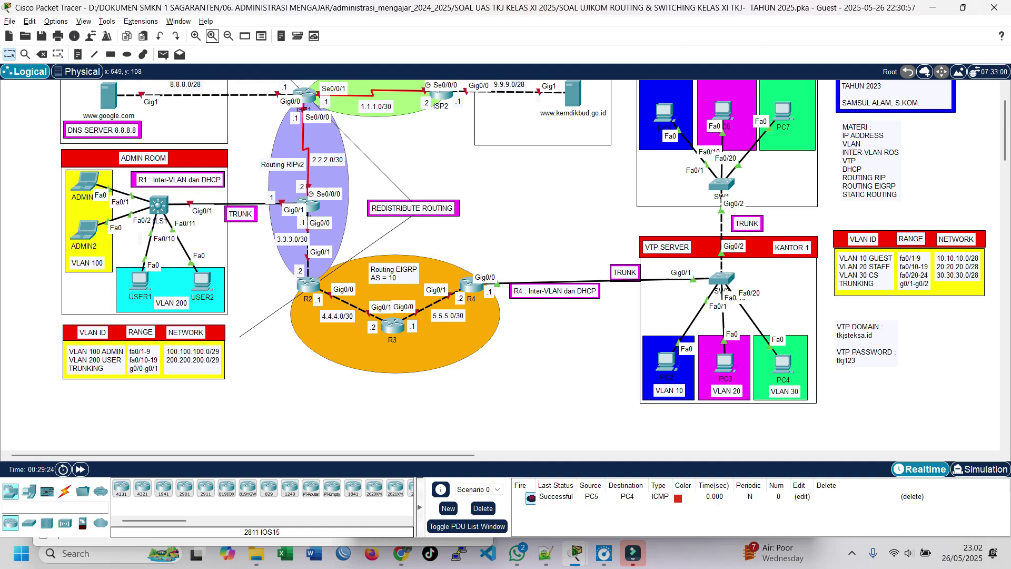
pyautogui.click(163, 54)
pyautogui.scroll(2, 684, 174)
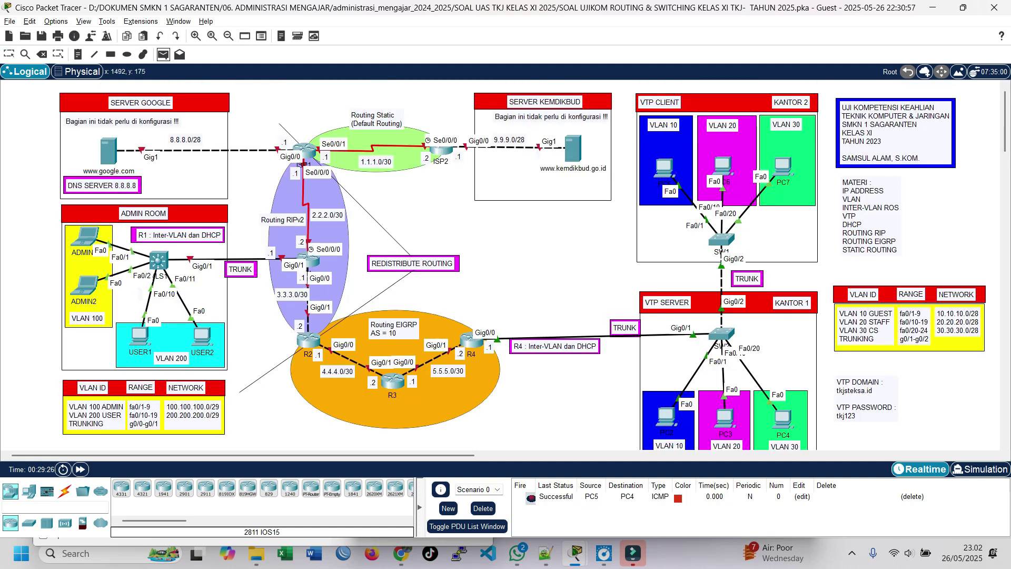
pyautogui.scroll(-2, 527, 263)
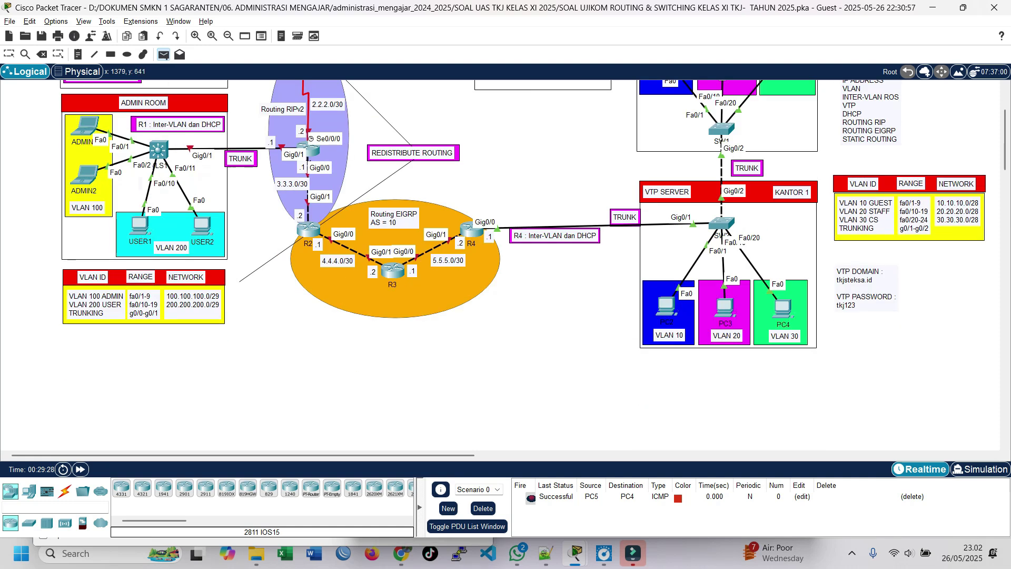
pyautogui.click(667, 305)
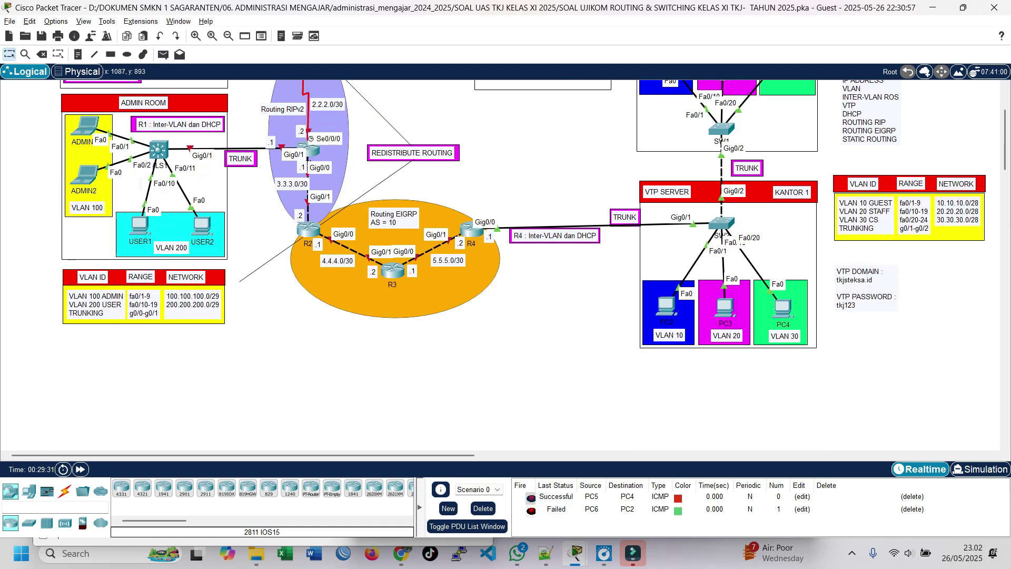
pyautogui.doubleClick(531, 510)
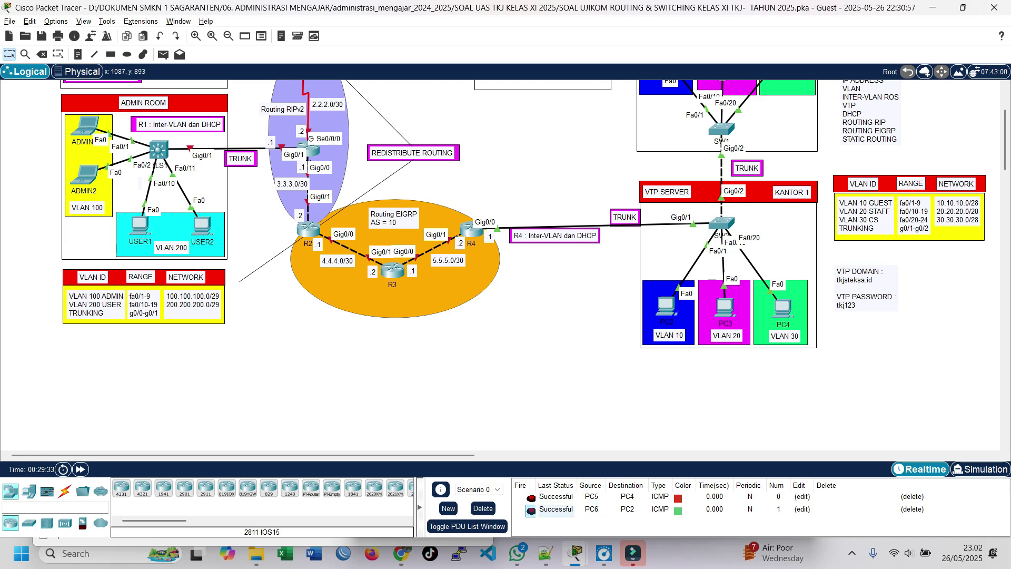
pyautogui.scroll(1, 526, 237)
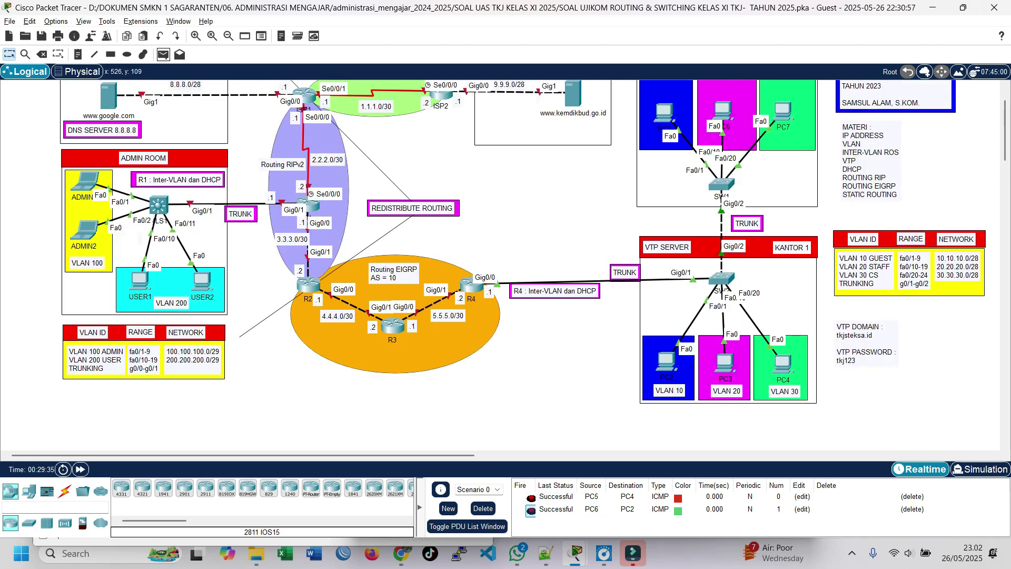
# Send a simple PDU ping from PC7 to PC2.
pyautogui.click(163, 55)
pyautogui.click(784, 112)
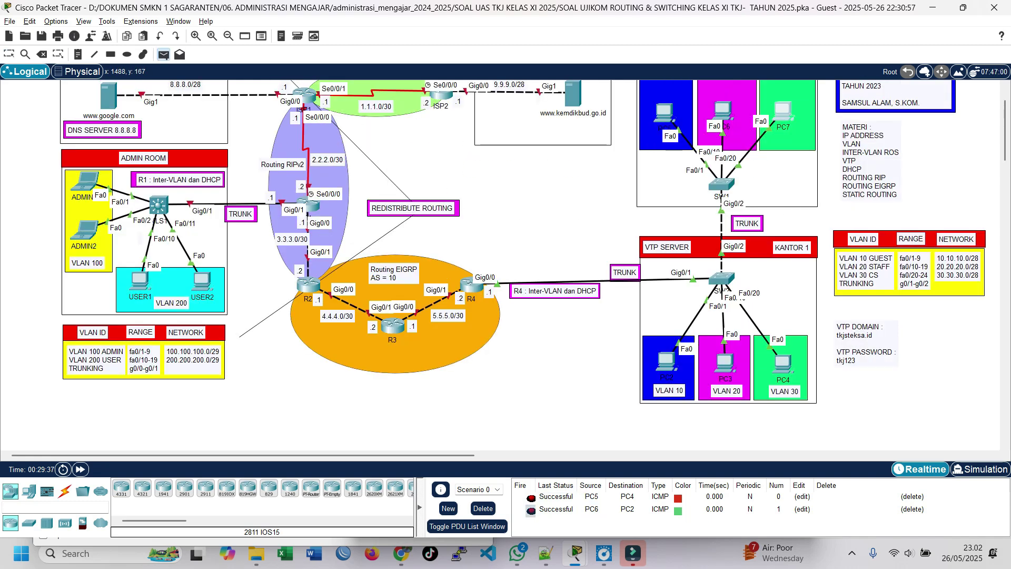
pyautogui.click(667, 361)
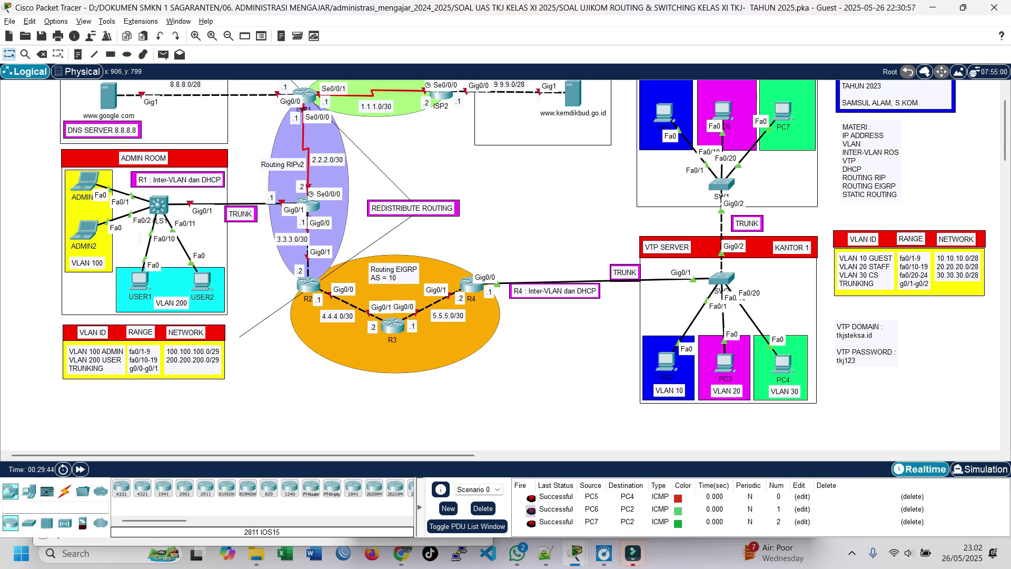
pyautogui.moveTo(576, 554)
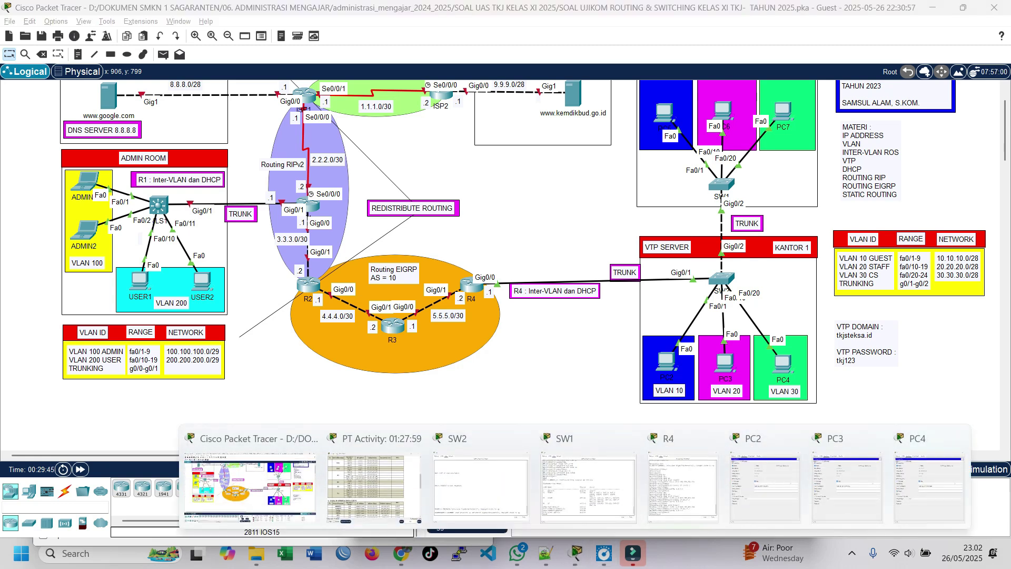
pyautogui.click(374, 485)
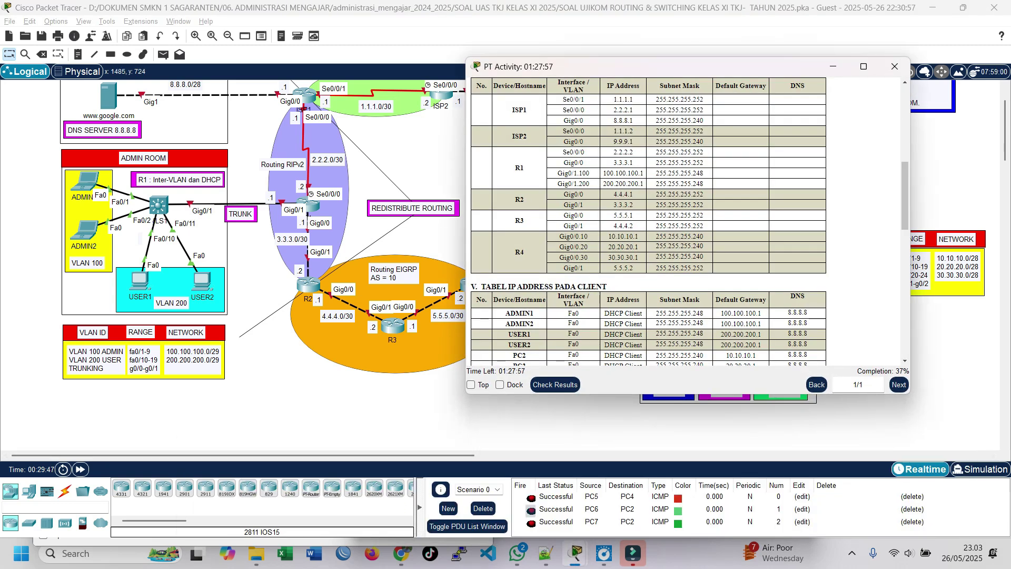
pyautogui.moveTo(579, 67); pyautogui.dragTo(236, 65)
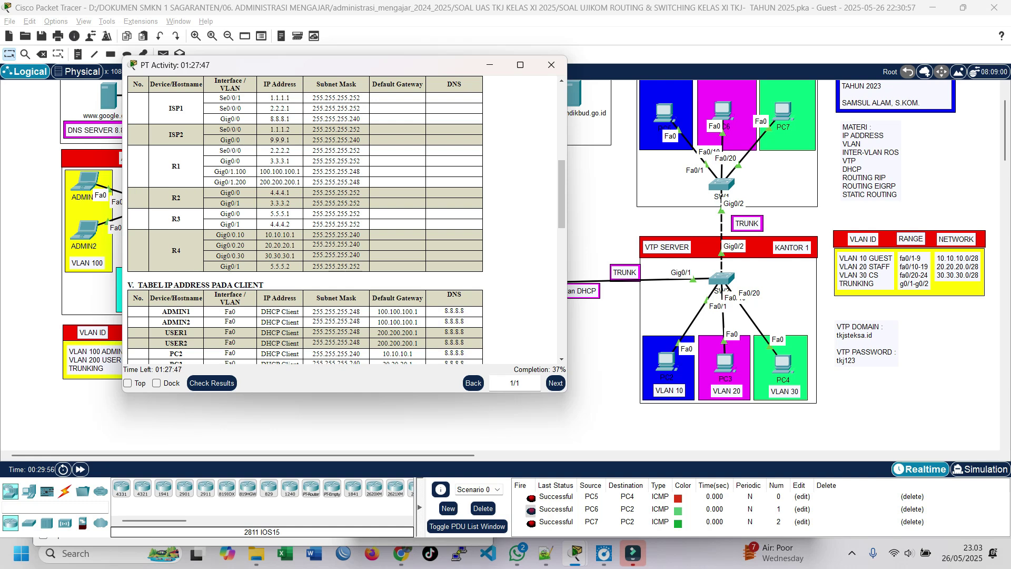
pyautogui.click(490, 65)
pyautogui.scroll(1, 545, 281)
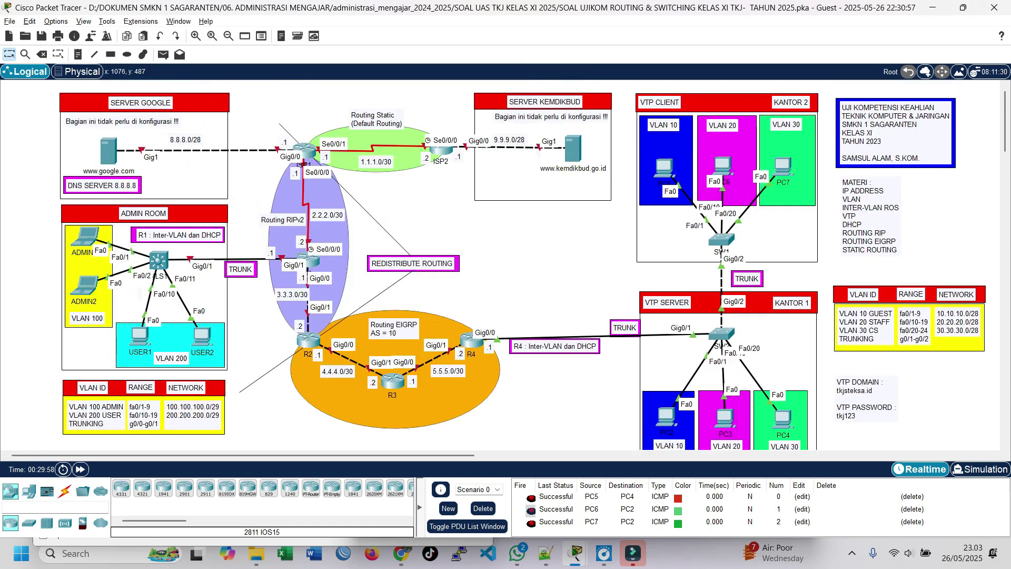